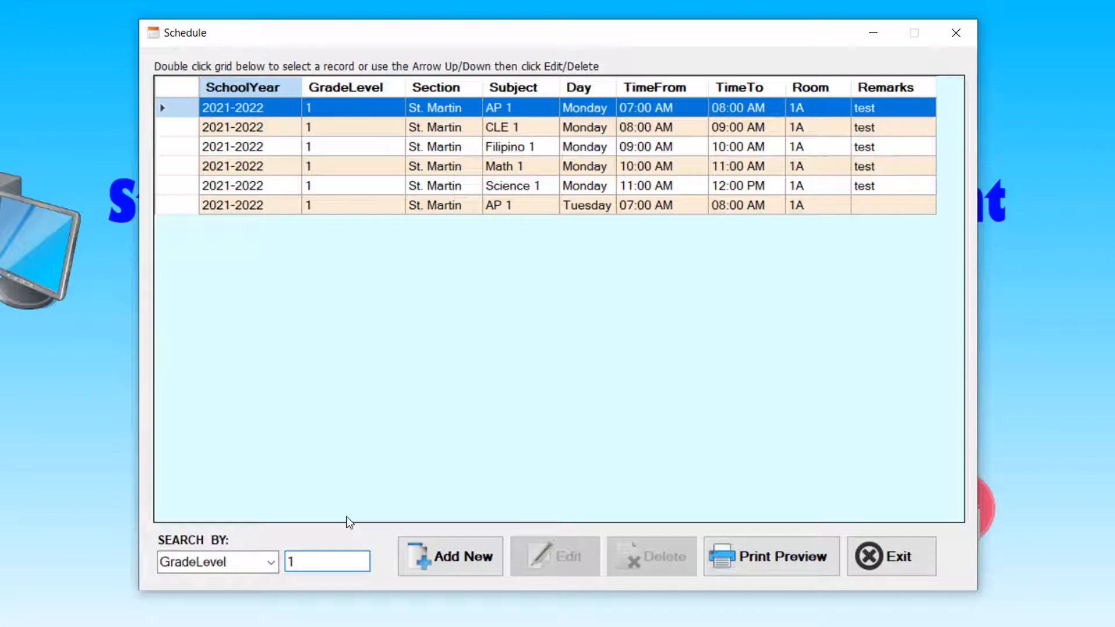
- Filter the schedule list by grade level 2, and clear the search text
key(BackSpace)
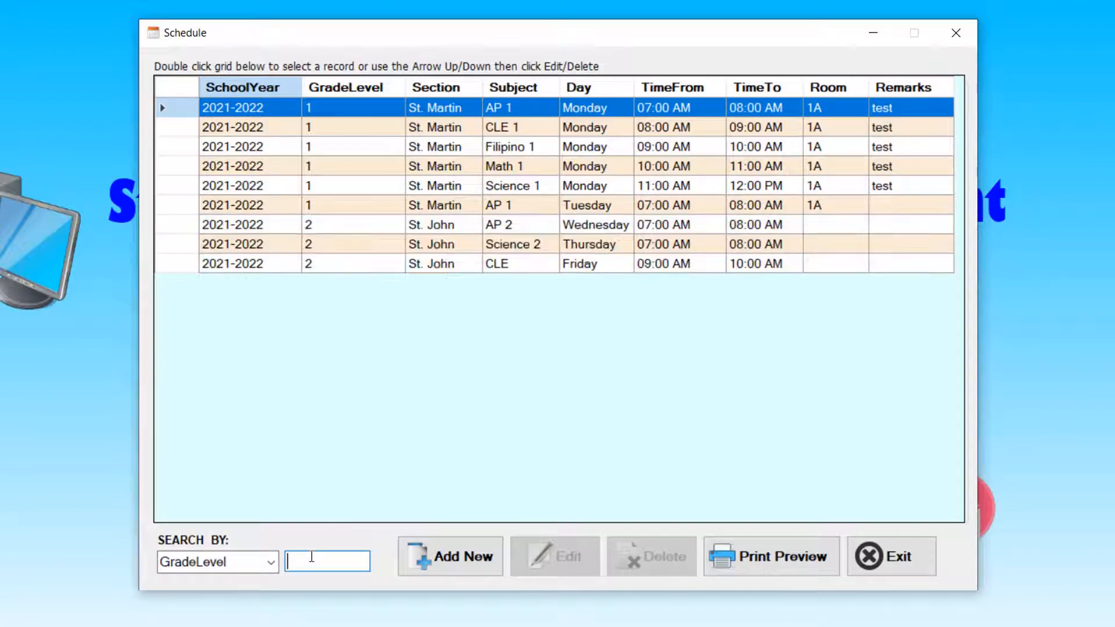
text(2)
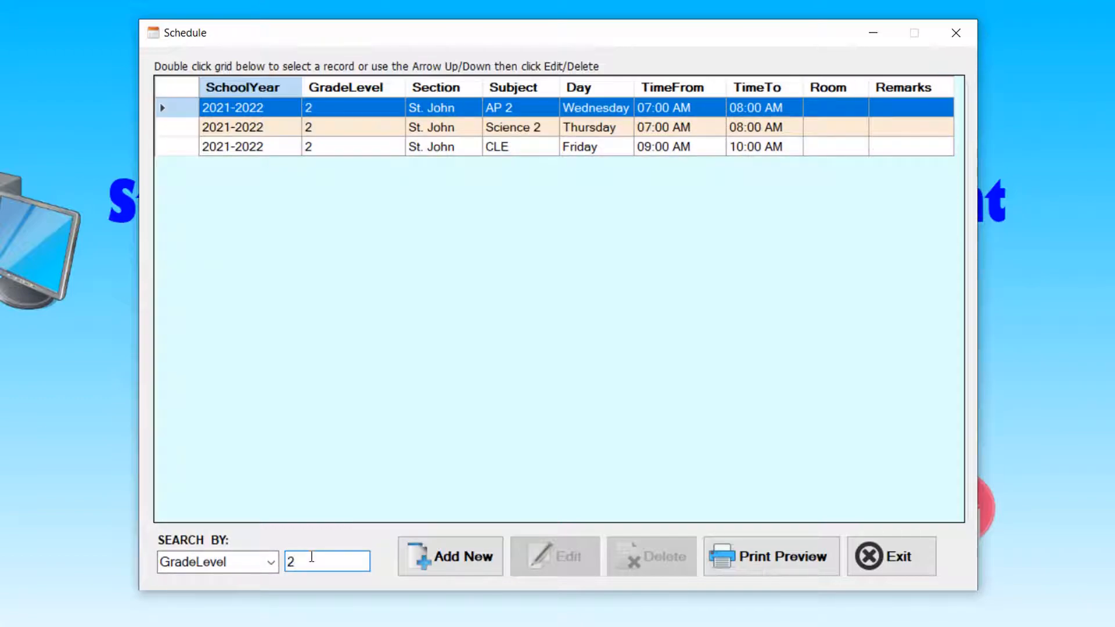
key(BackSpace)
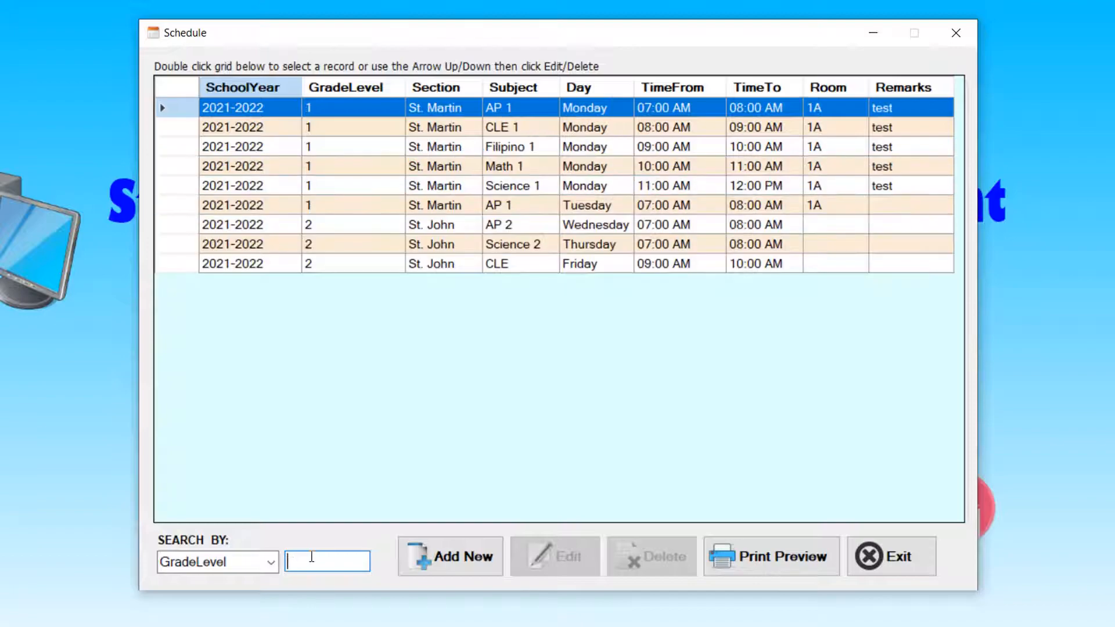
- Switch the search criterion to Section and search the schedules for "st. martin"
click(264, 565)
click(269, 562)
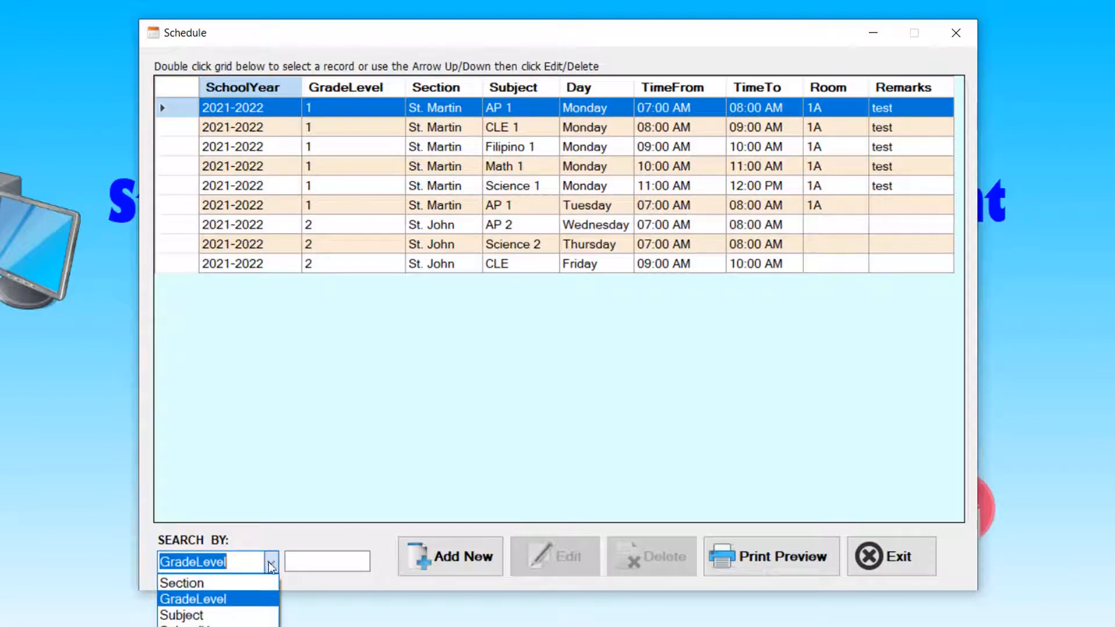
click(234, 583)
click(306, 566)
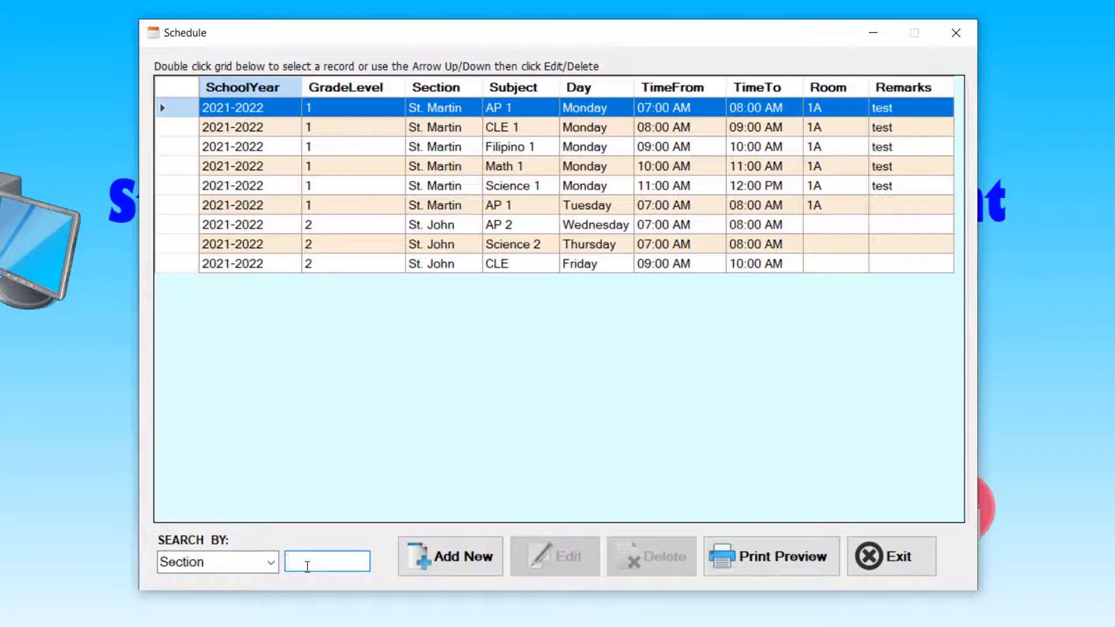
text(st. ma)
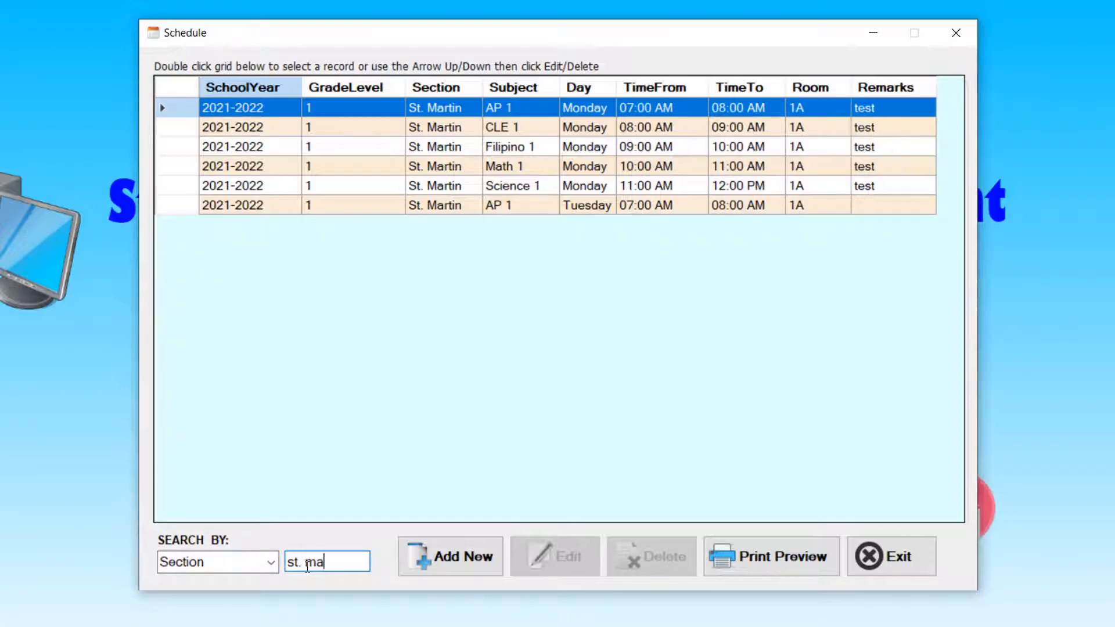
text(rtin)
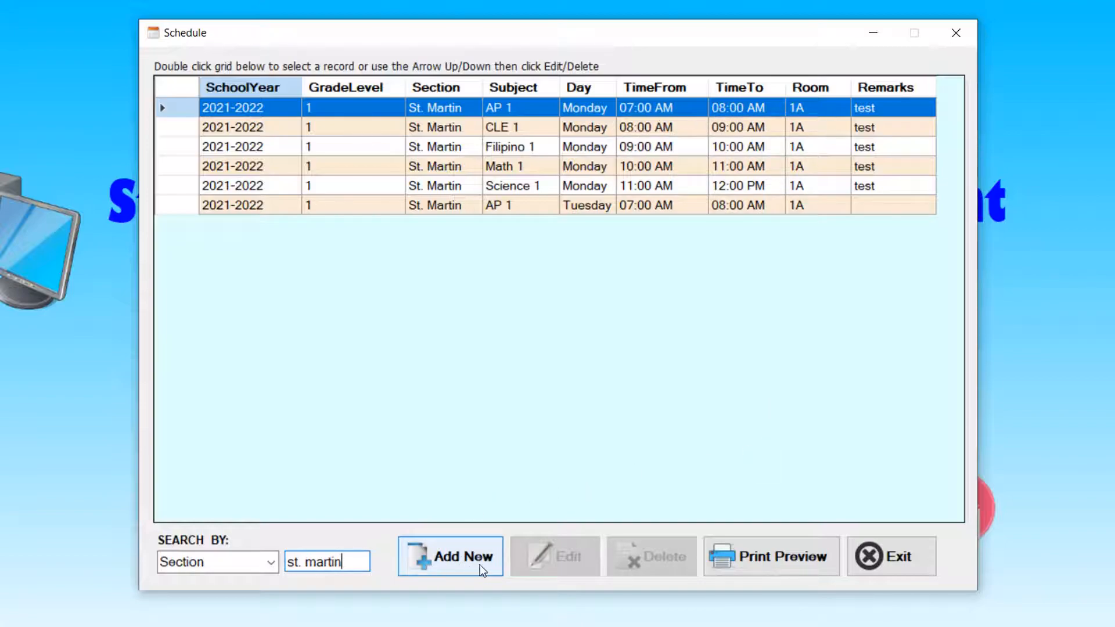
- Start a new schedule record with school year 2021-2022, grade level 3 and section St. Francis
click(462, 562)
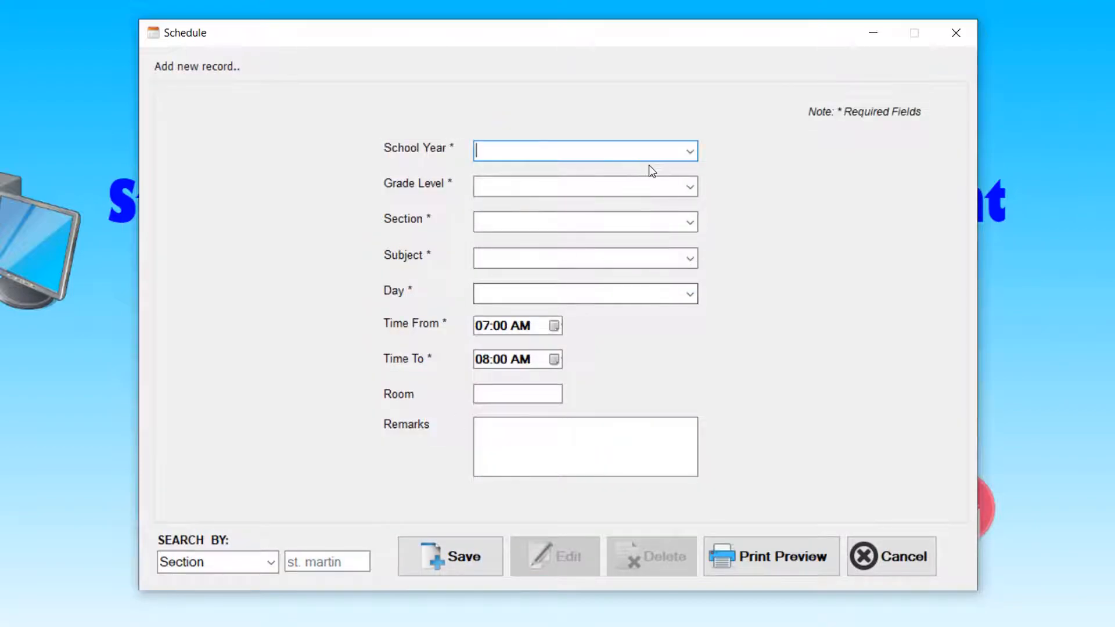
click(690, 151)
click(601, 183)
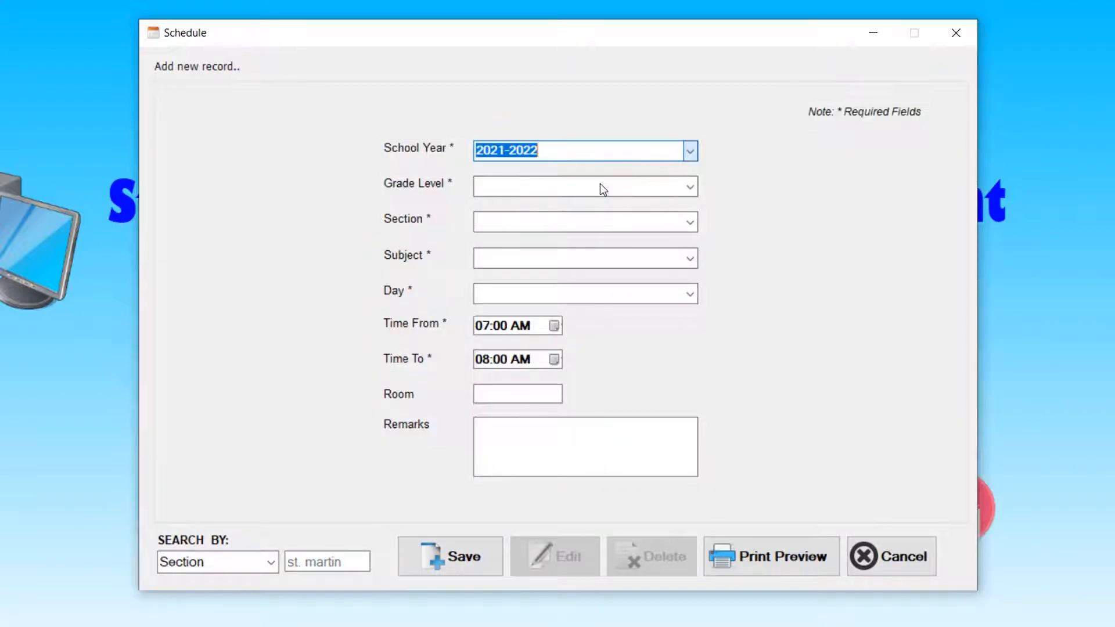
click(691, 187)
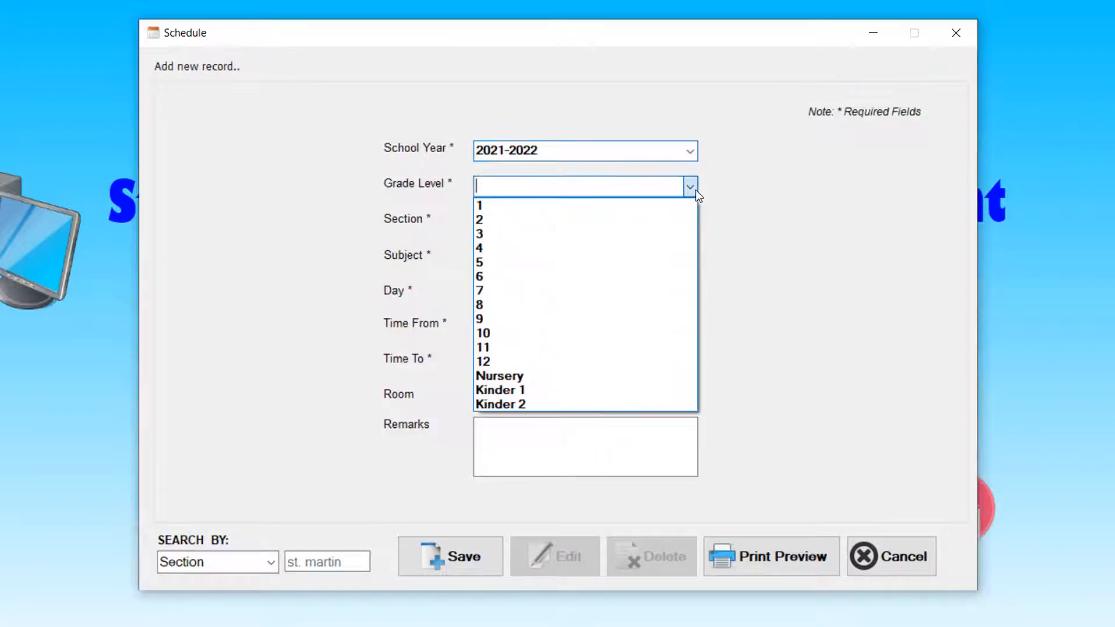
click(610, 233)
click(696, 221)
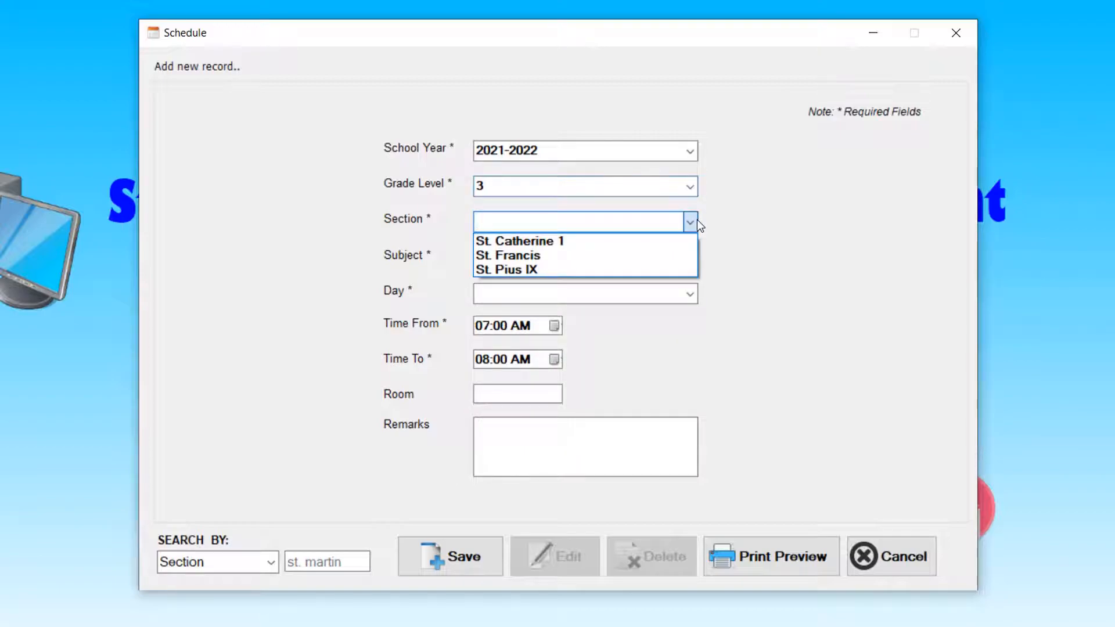
click(540, 254)
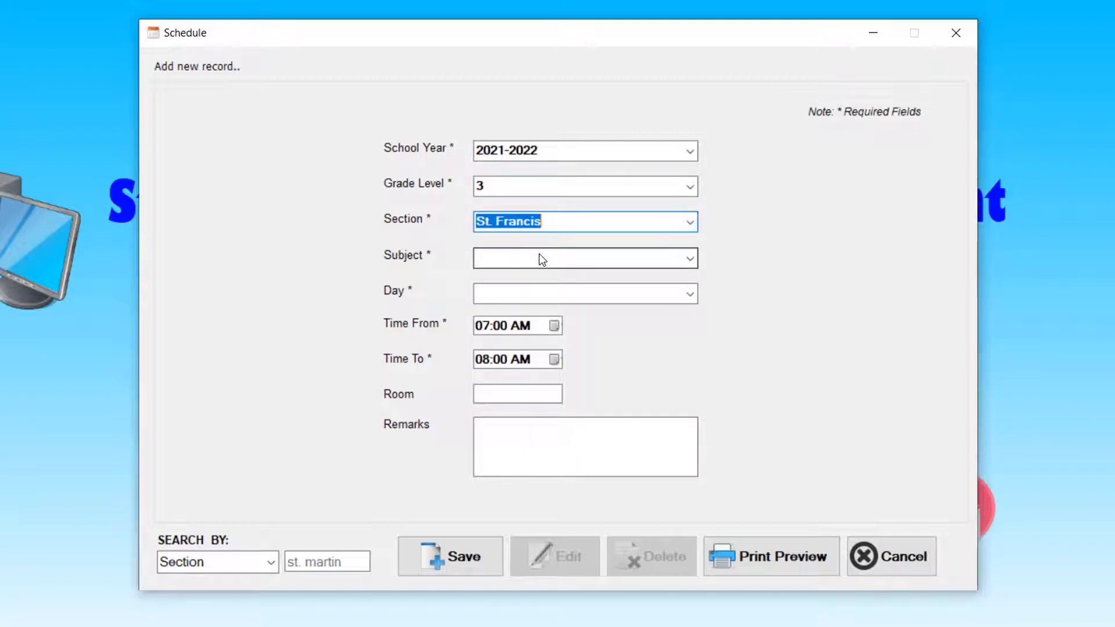
- Set the new record's subject to Araling Panlipunan 3 and its day to Monday
click(690, 259)
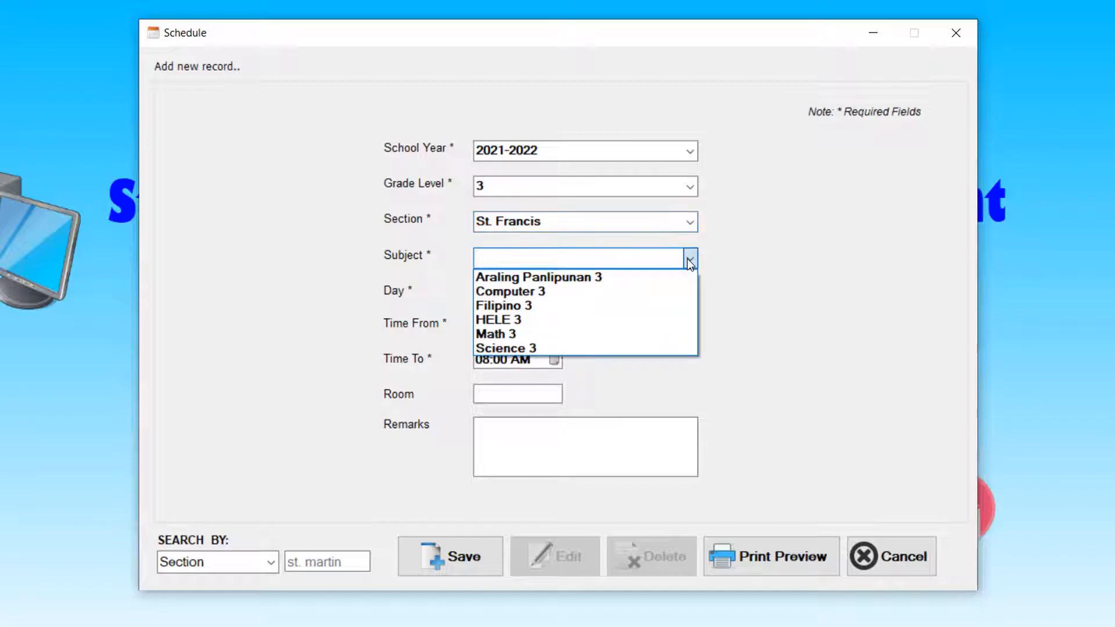
click(664, 276)
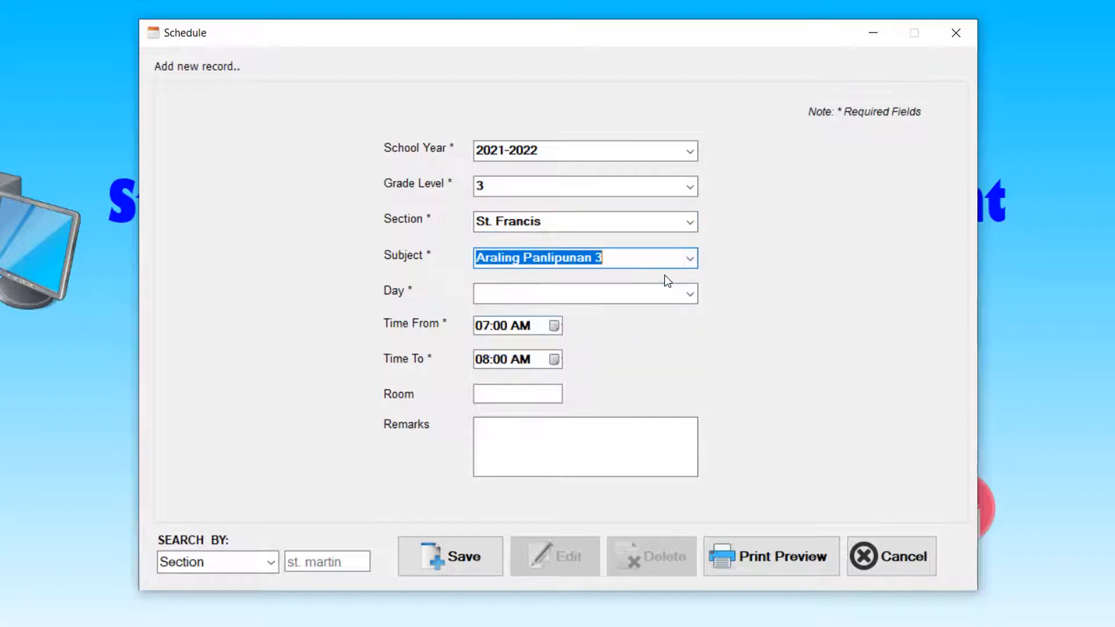
click(697, 296)
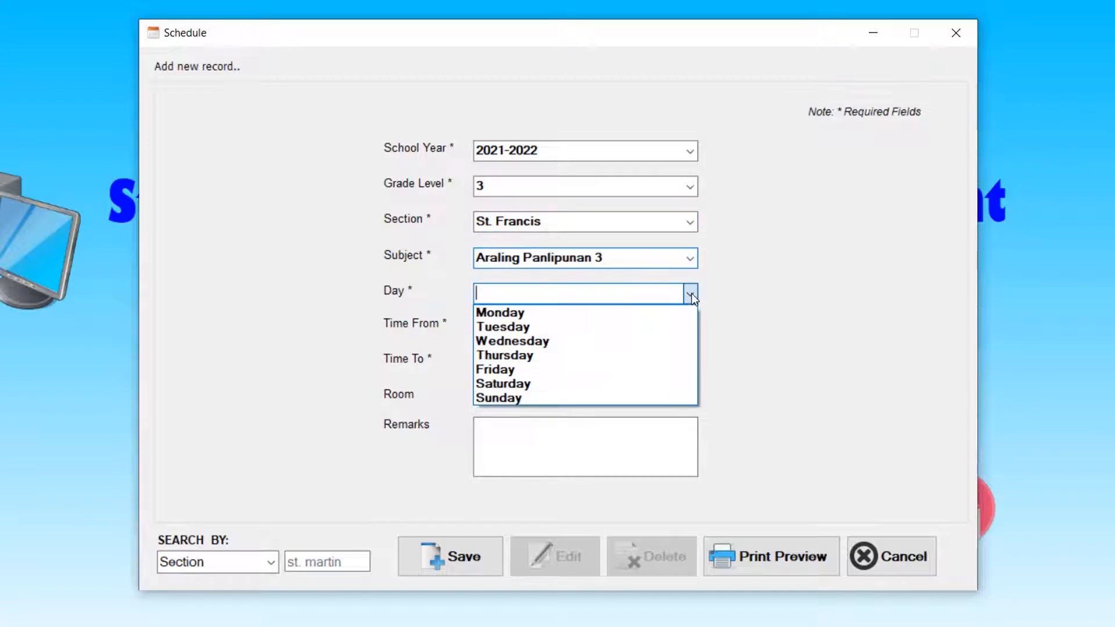
click(663, 311)
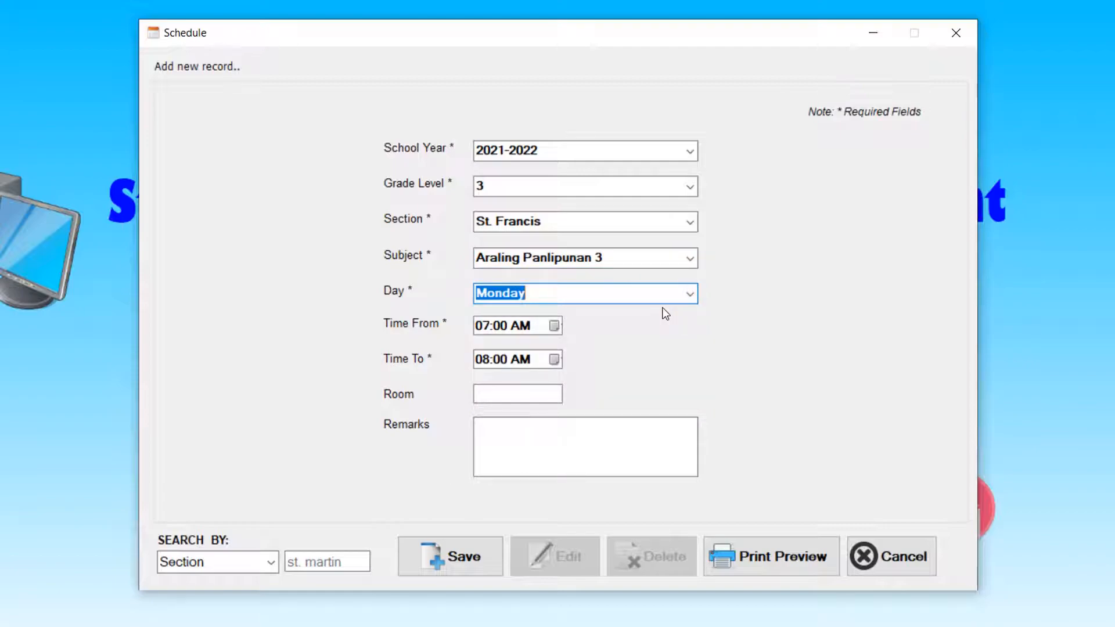
click(553, 326)
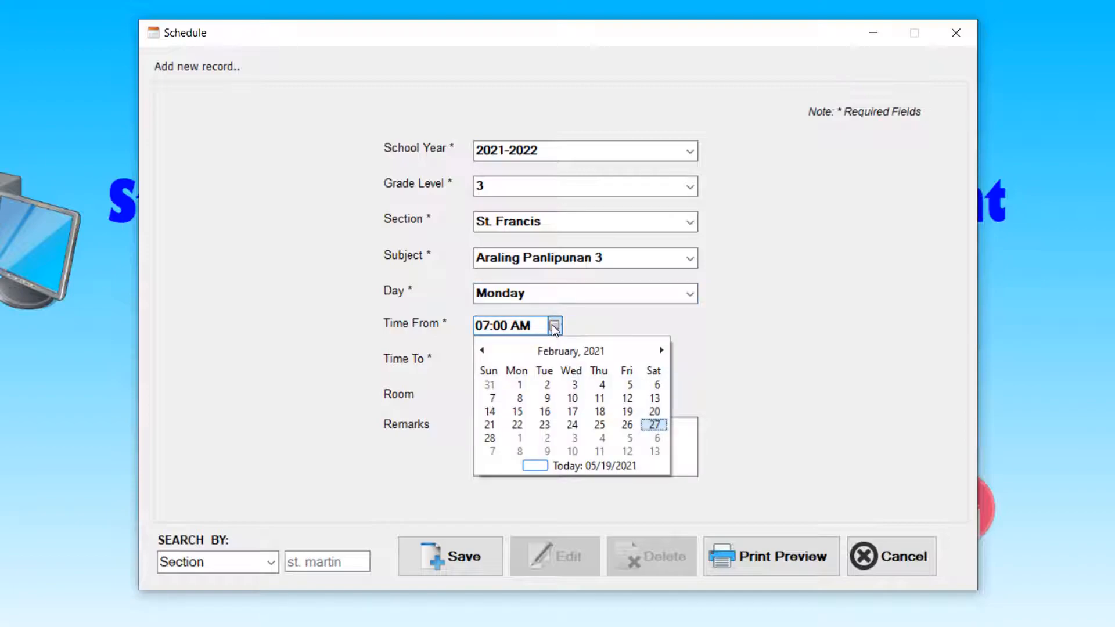
click(625, 311)
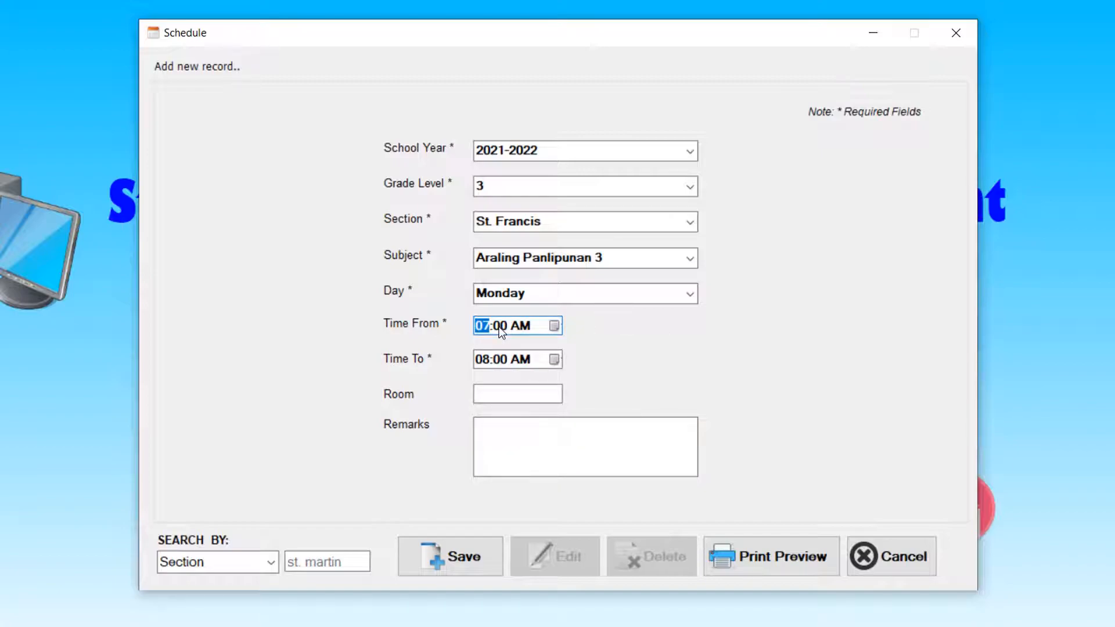
- Enter 1C as the room and save the new schedule record
click(511, 390)
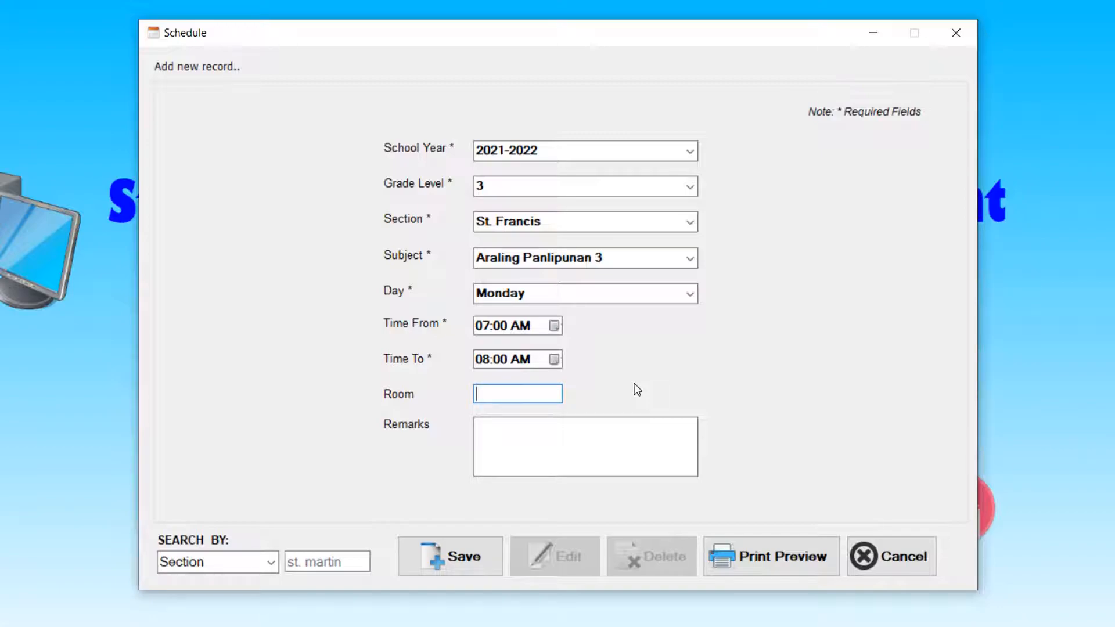
text(1C)
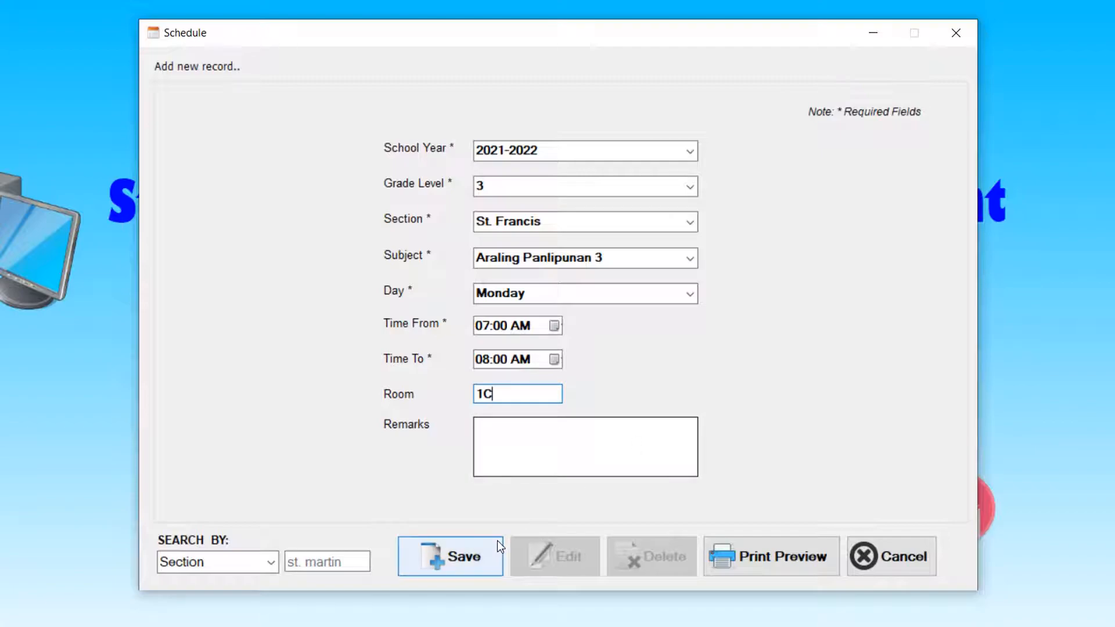
click(452, 561)
click(535, 381)
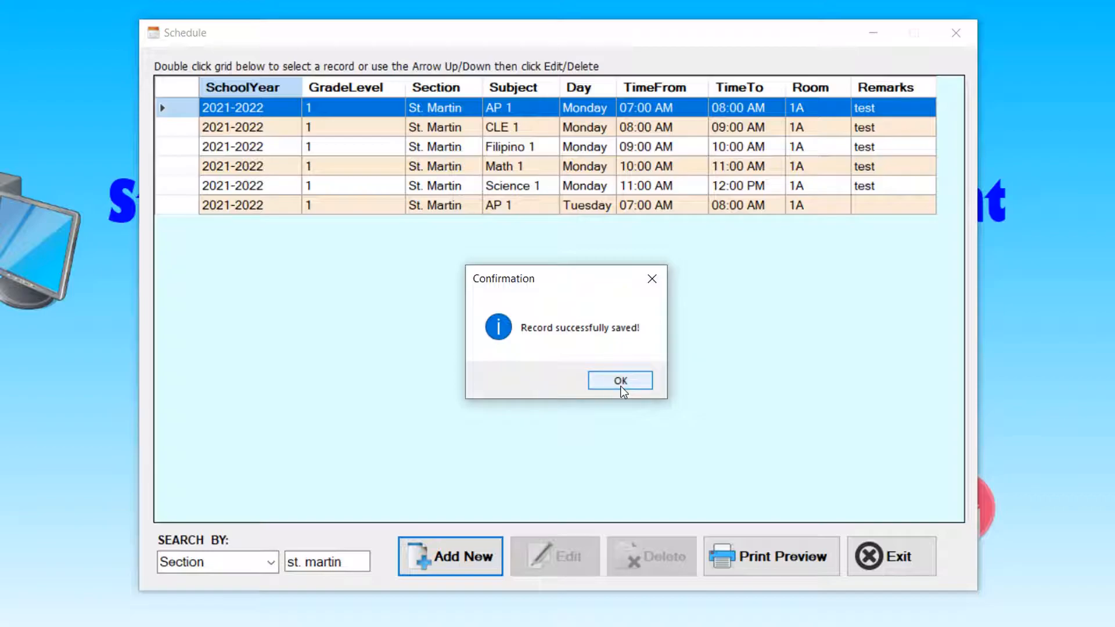
click(621, 392)
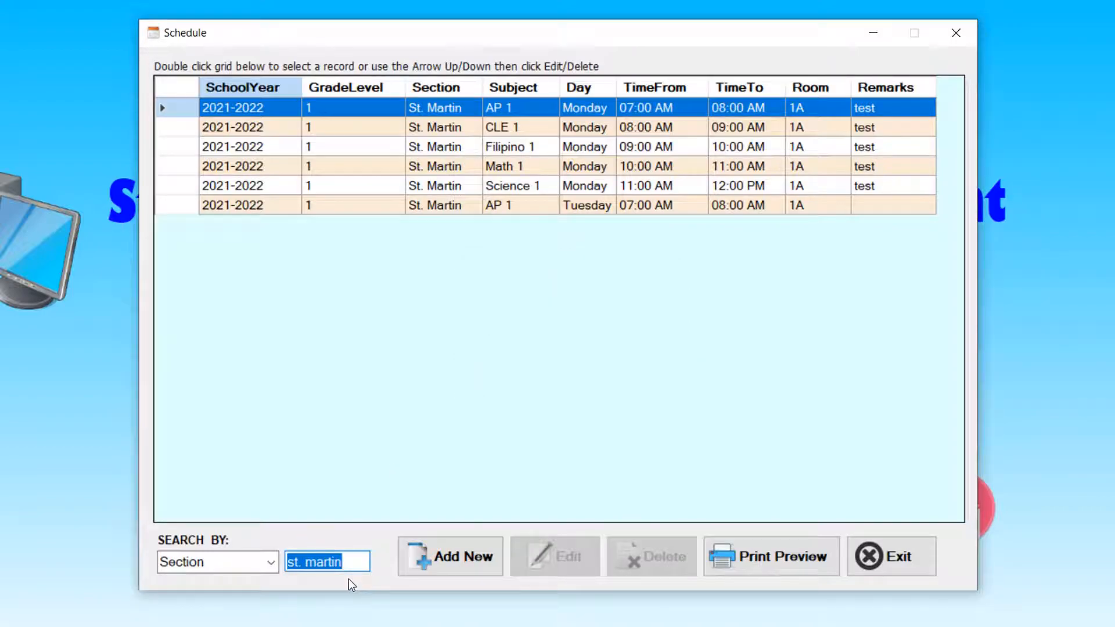
- Change the section search text to "st. fra" to find the St. Francis schedules
click(362, 562)
key(BackSpace)
key(BackSpace)
key(BackSpace)
key(BackSpace)
key(BackSpace)
key(BackSpace)
text(f)
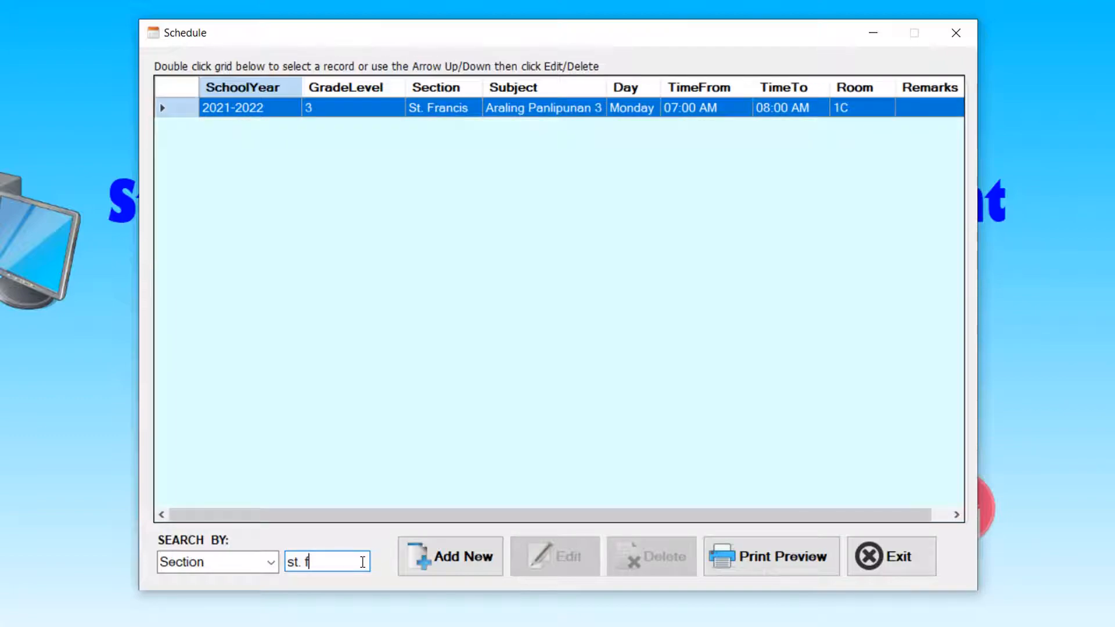
text(ra)
- Start another St. Francis schedule record and set its subject to Computer 3
click(459, 557)
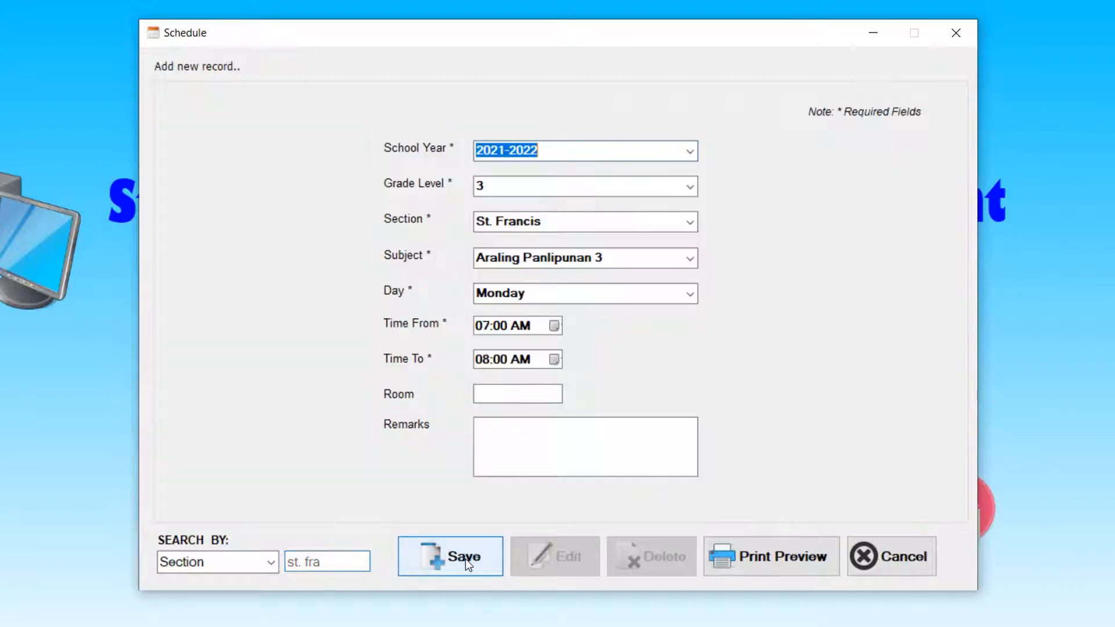
click(691, 259)
click(599, 294)
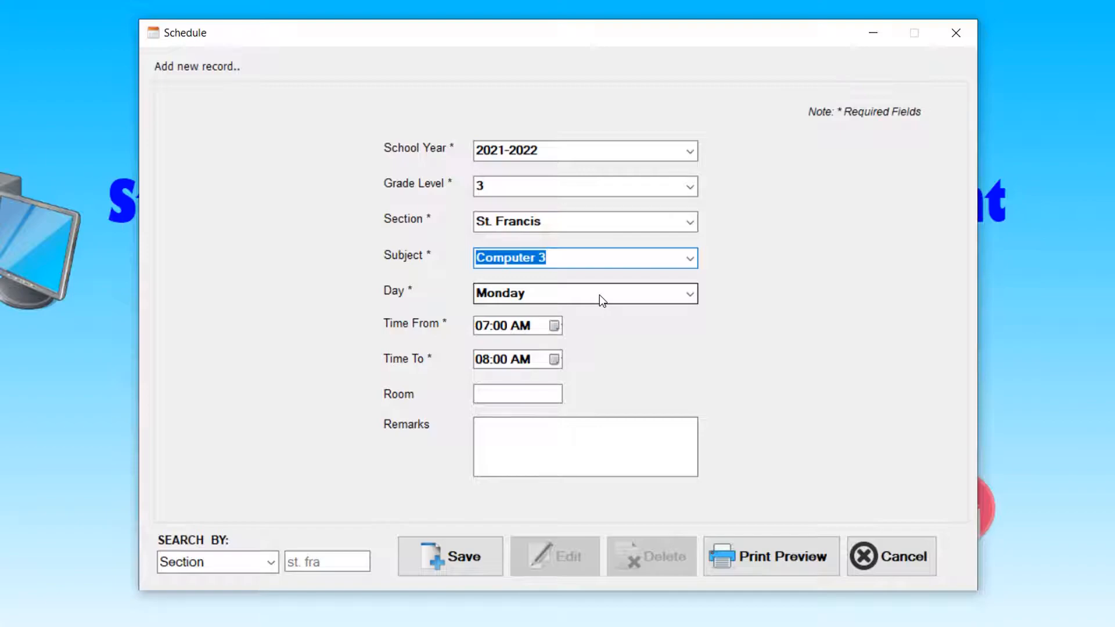
- Set the Computer 3 class time from 08:00 AM to 09:00 AM
click(554, 326)
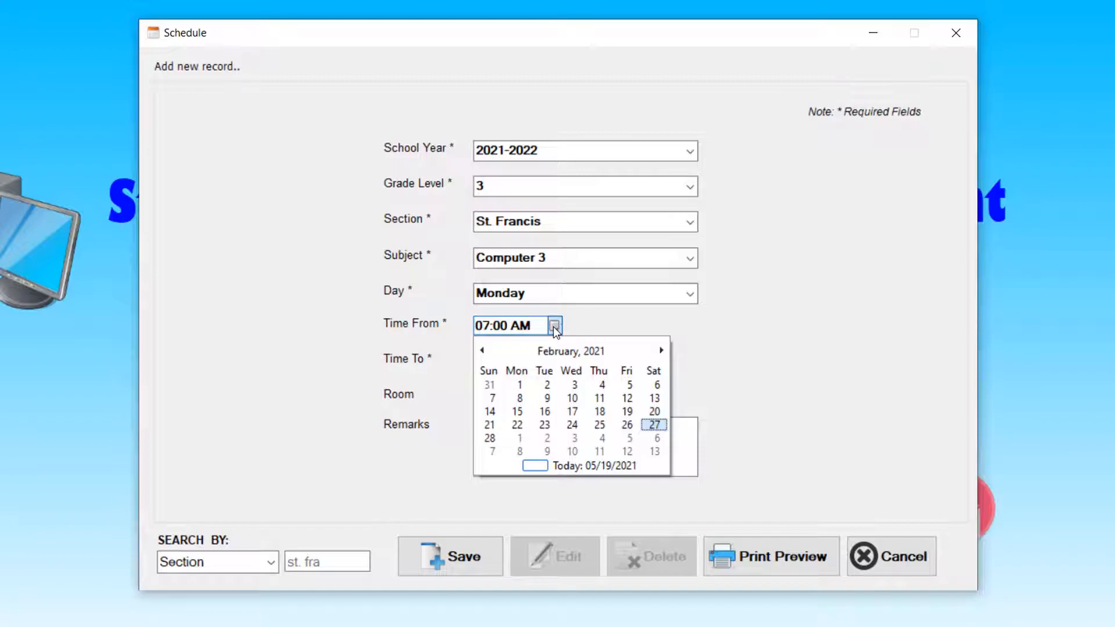
click(598, 316)
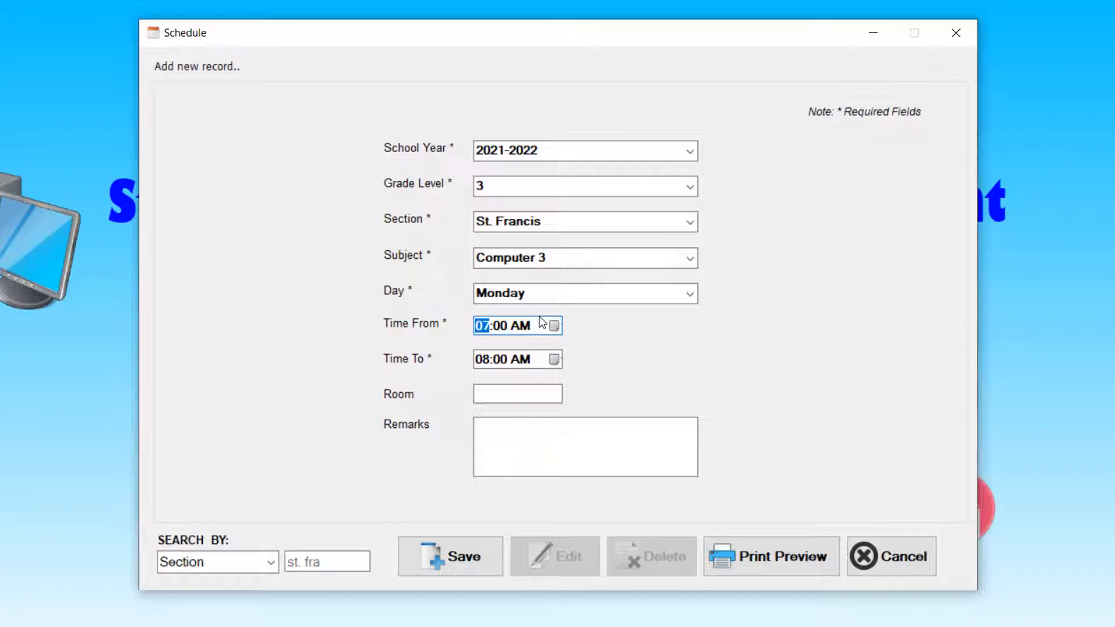
text(08)
click(485, 361)
text(09)
- Enter "Comp Room" as the room and save the Computer 3 schedule record
click(544, 393)
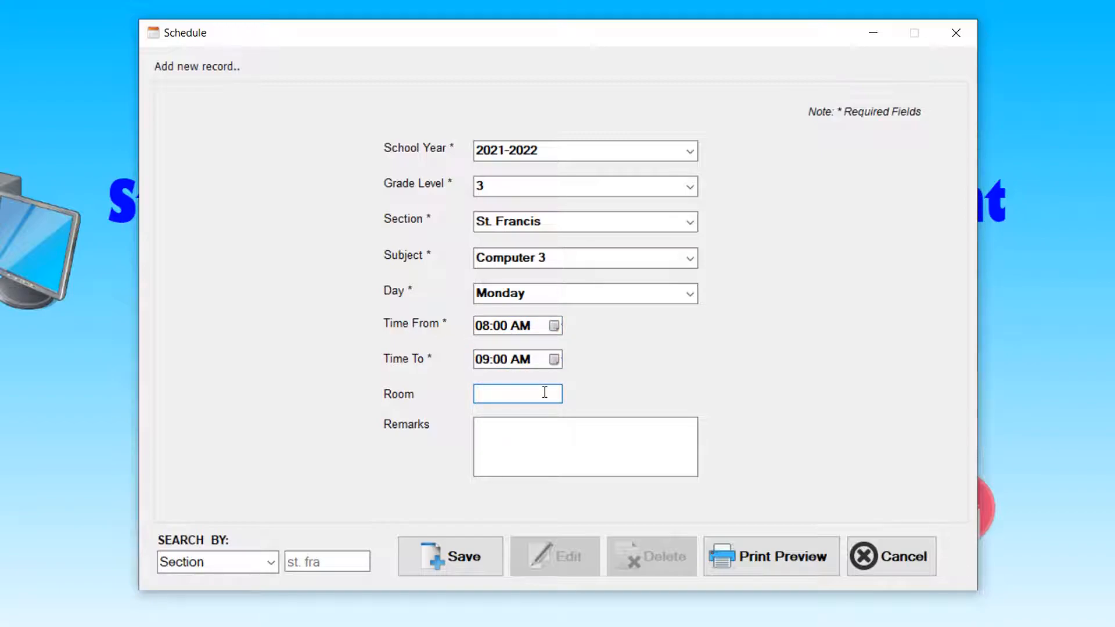
text(Comp Room)
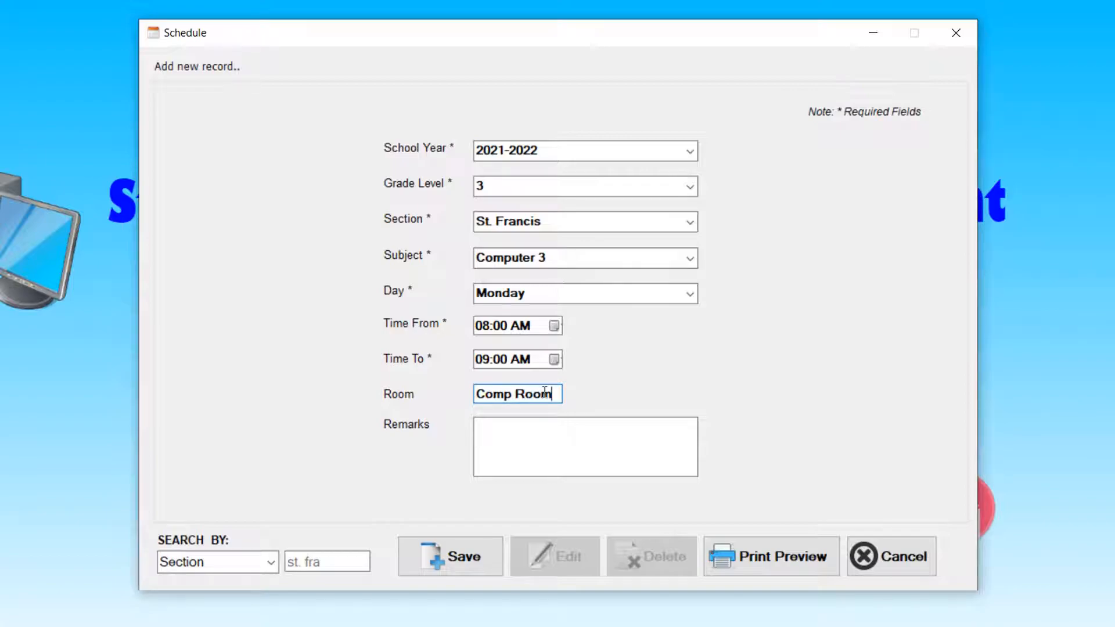
click(465, 552)
click(543, 381)
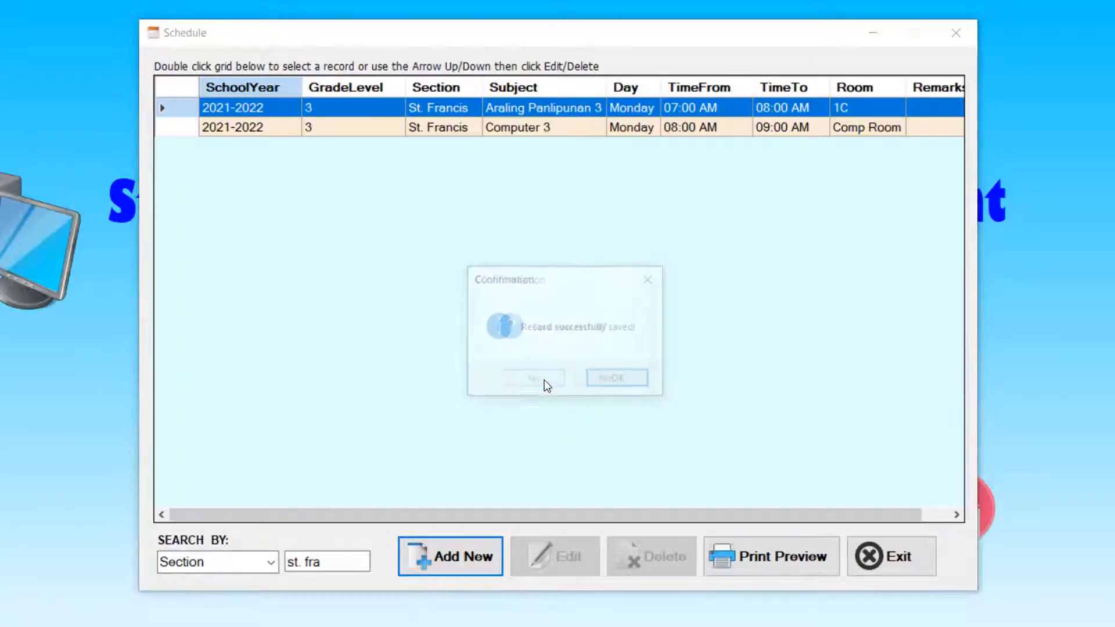
click(619, 381)
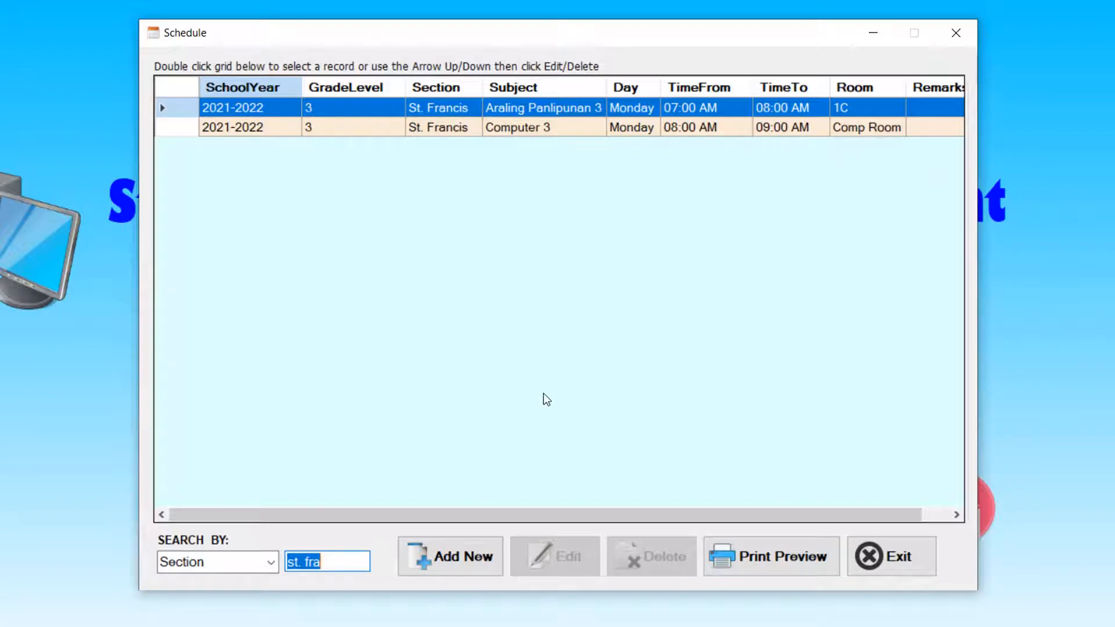
- Start a new St. Francis schedule record for Filipino 3 with the class time from 09:00 AM to 10:00 AM
click(480, 573)
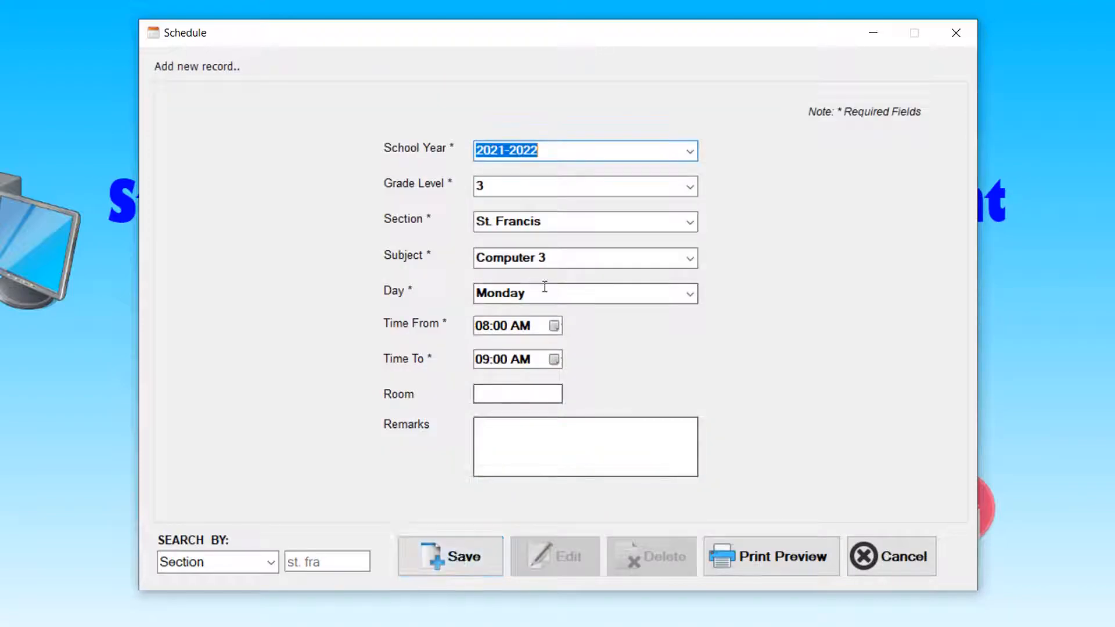
click(691, 260)
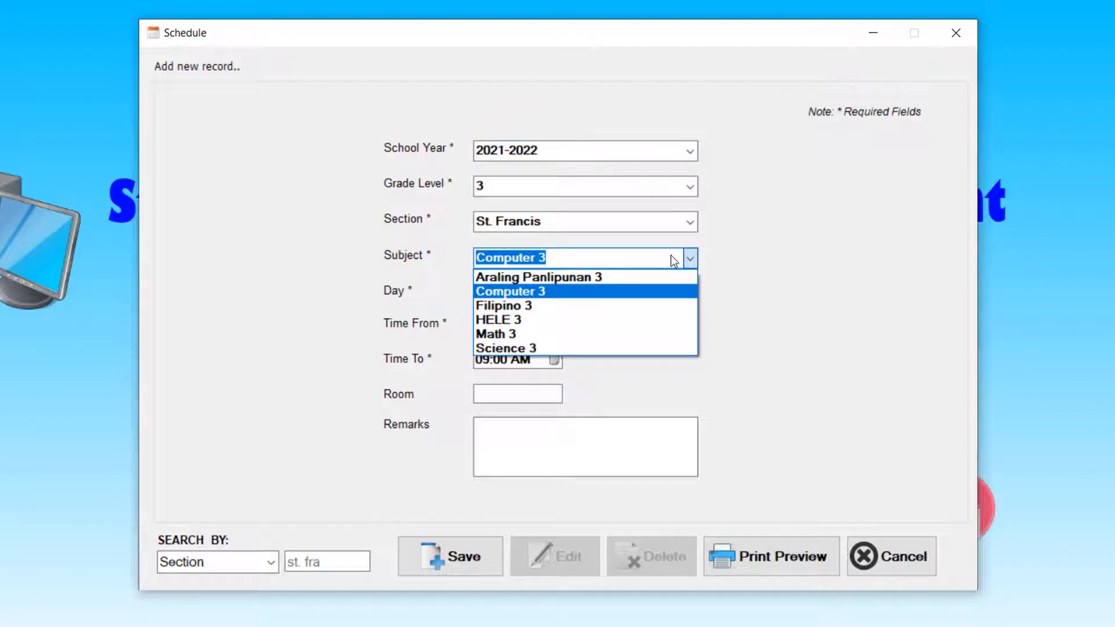
click(552, 303)
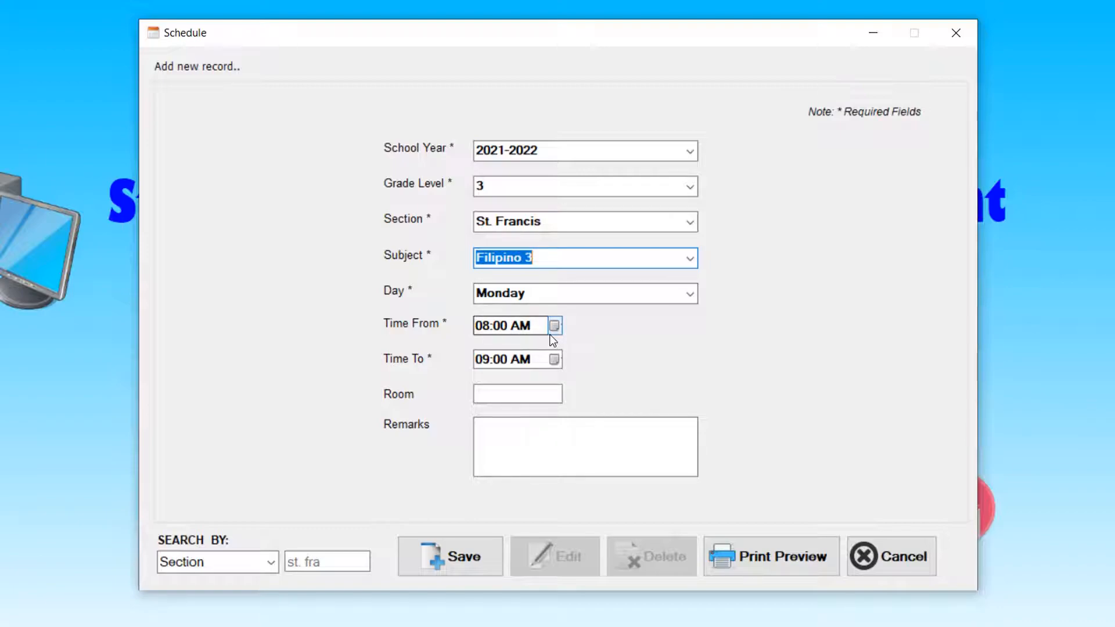
click(483, 325)
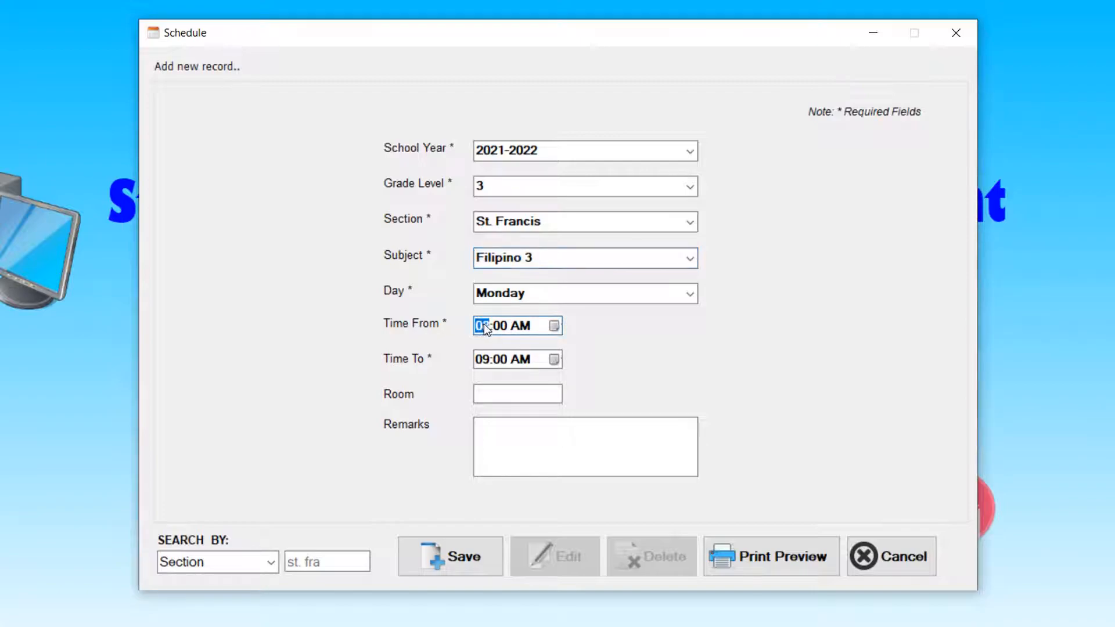
text(09)
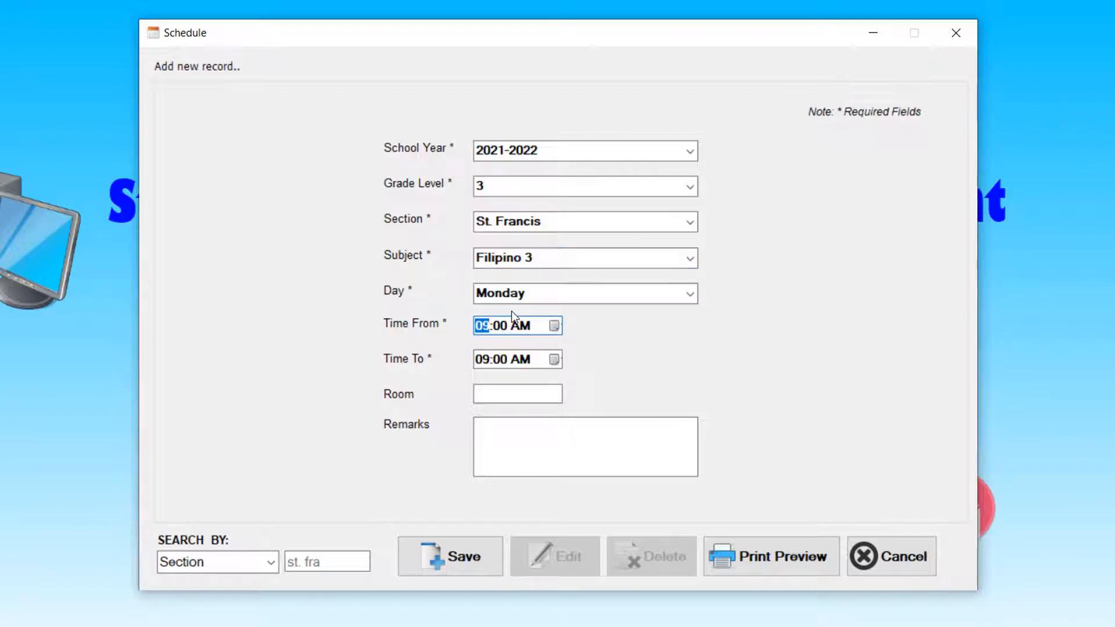
click(482, 361)
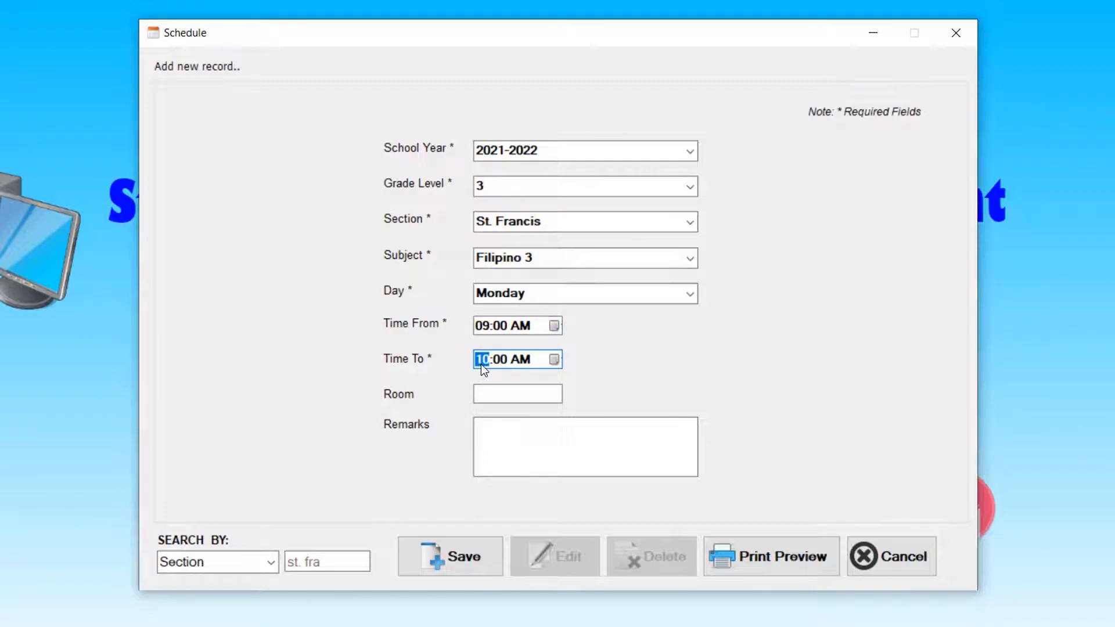
- Enter "2A" as the room and save the Filipino 3 schedule record
click(513, 393)
text(2A)
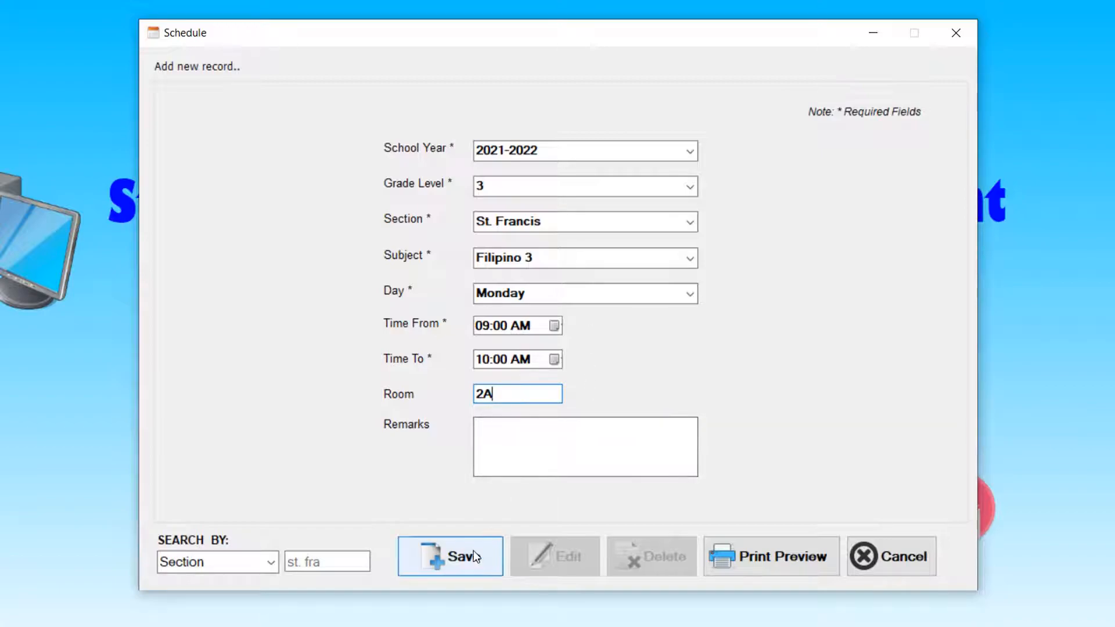
click(454, 558)
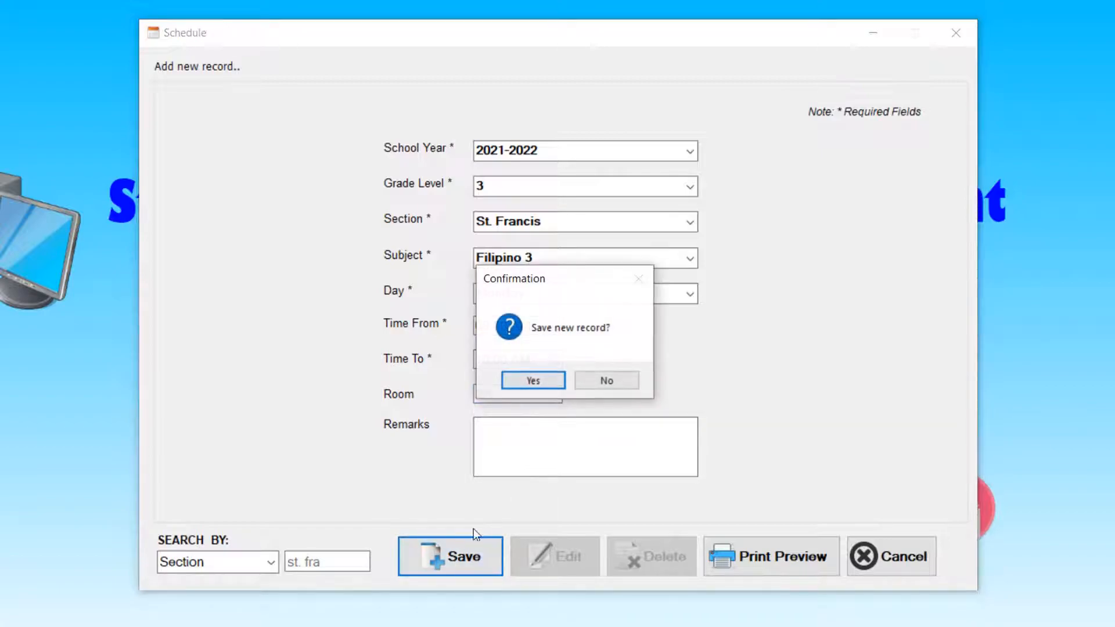
click(534, 386)
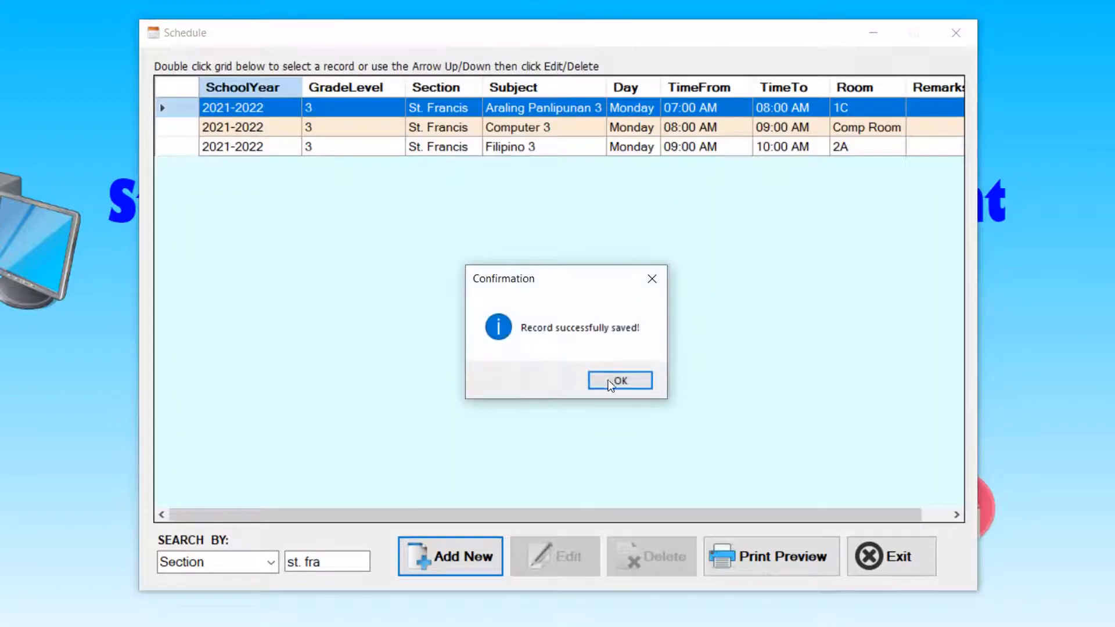
click(611, 381)
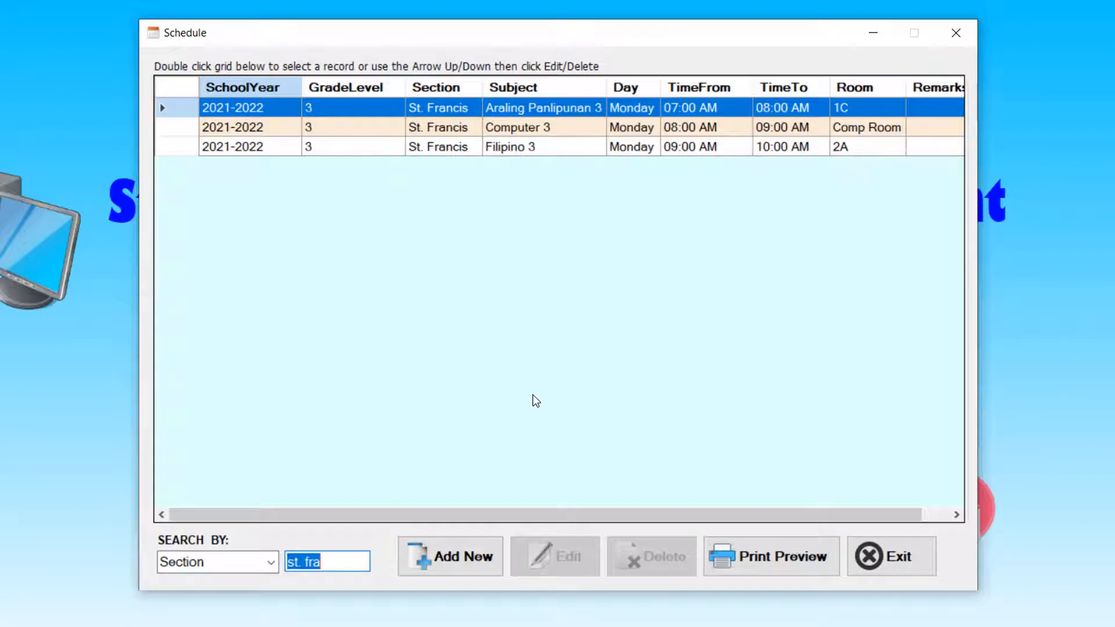
- Start another St. Francis schedule record with HELE 3 as the subject and Tuesday as the day
click(474, 559)
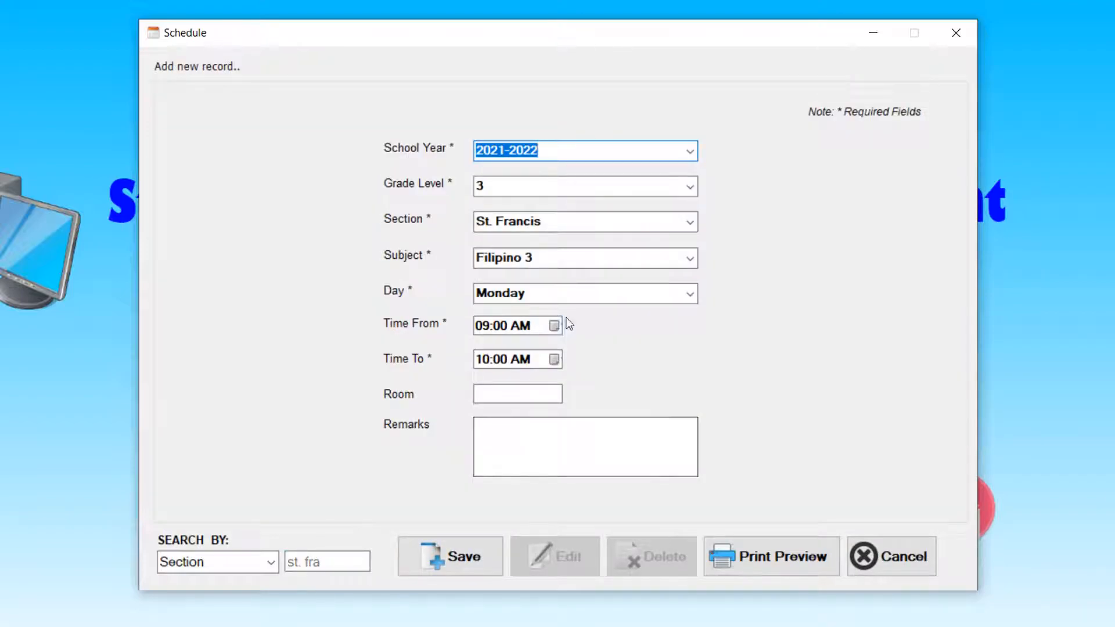
click(689, 259)
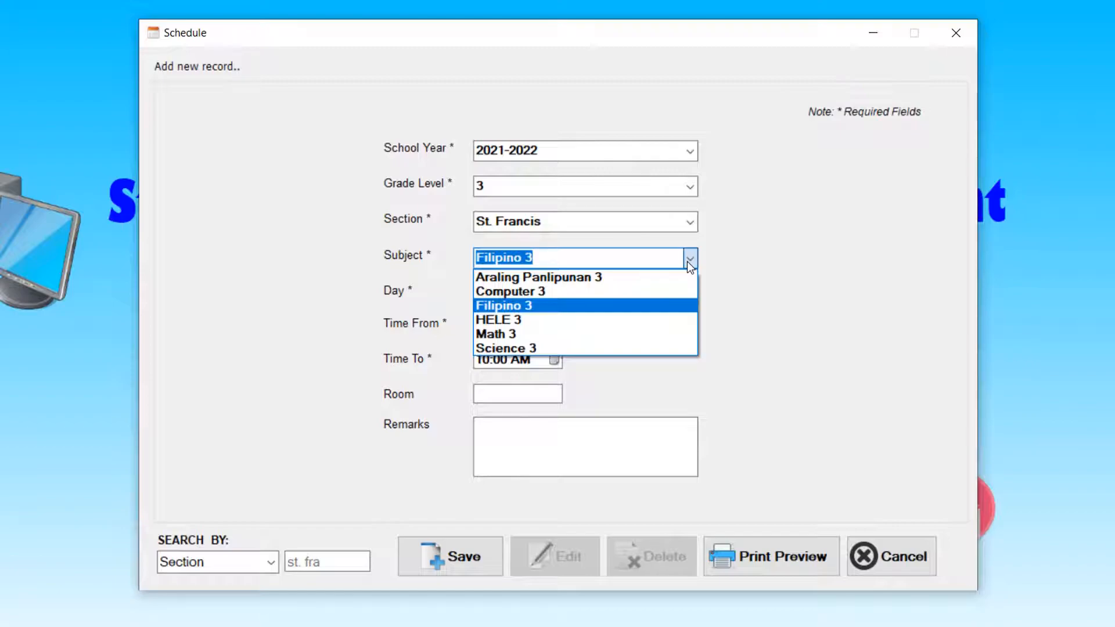
click(565, 320)
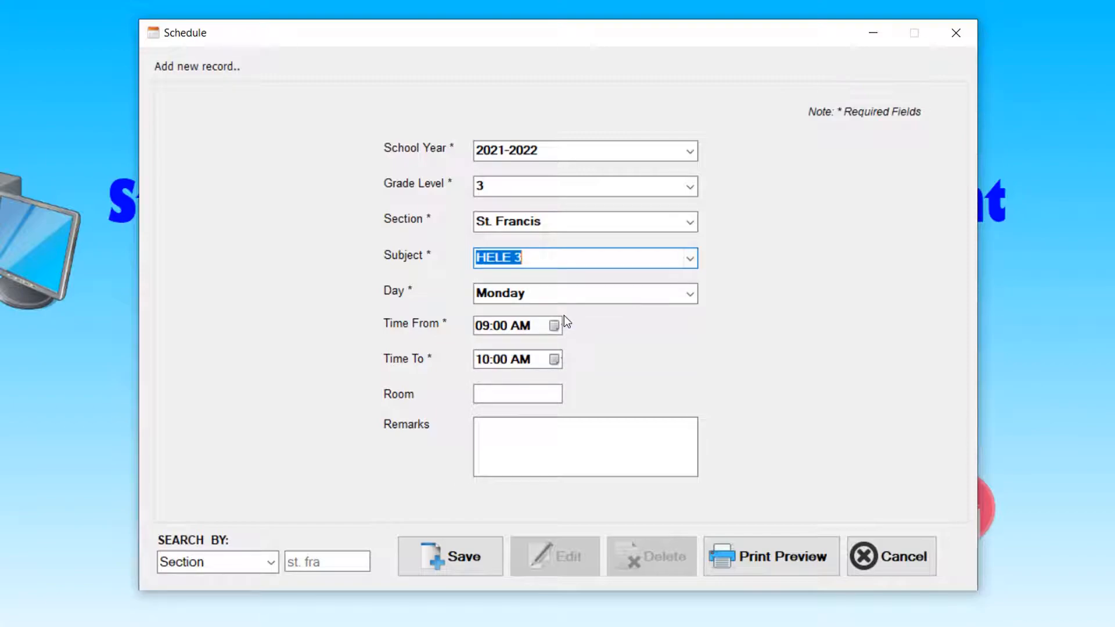
click(690, 297)
click(597, 325)
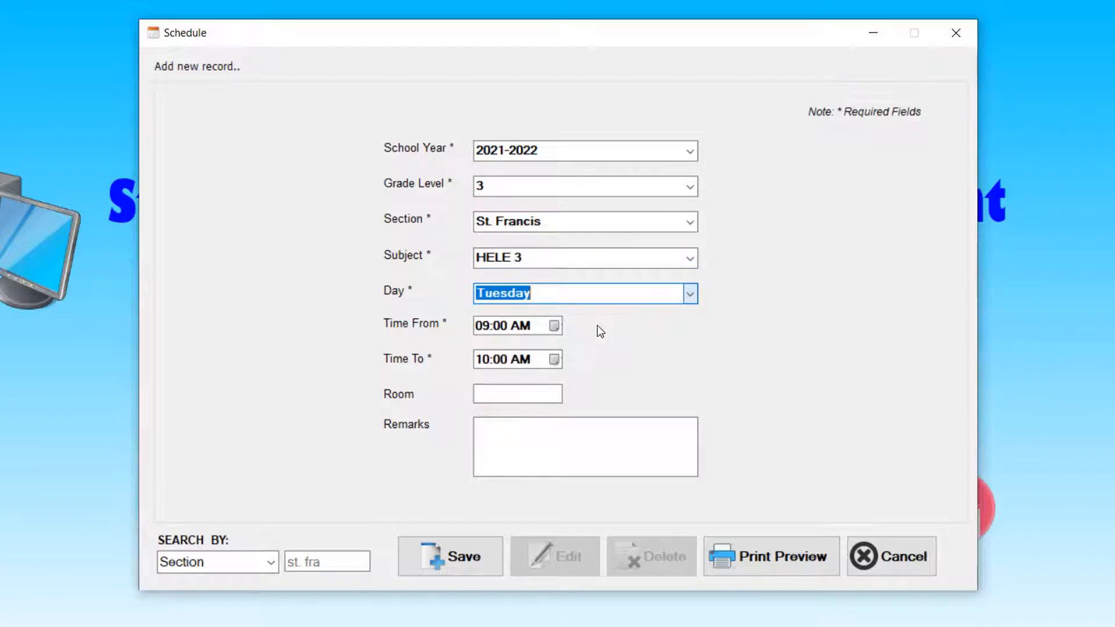
- Set the HELE 3 class time from 07:00 AM to 08:00 AM
click(483, 327)
text(7)
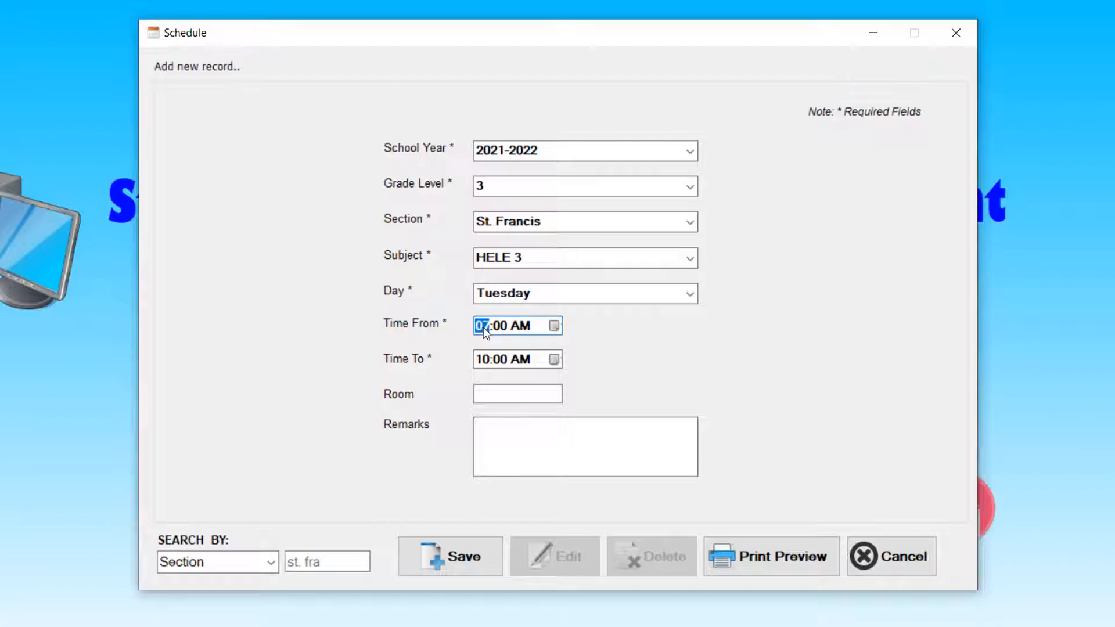
click(481, 361)
- Enter "3A" as the room and save the HELE 3 schedule record
click(523, 393)
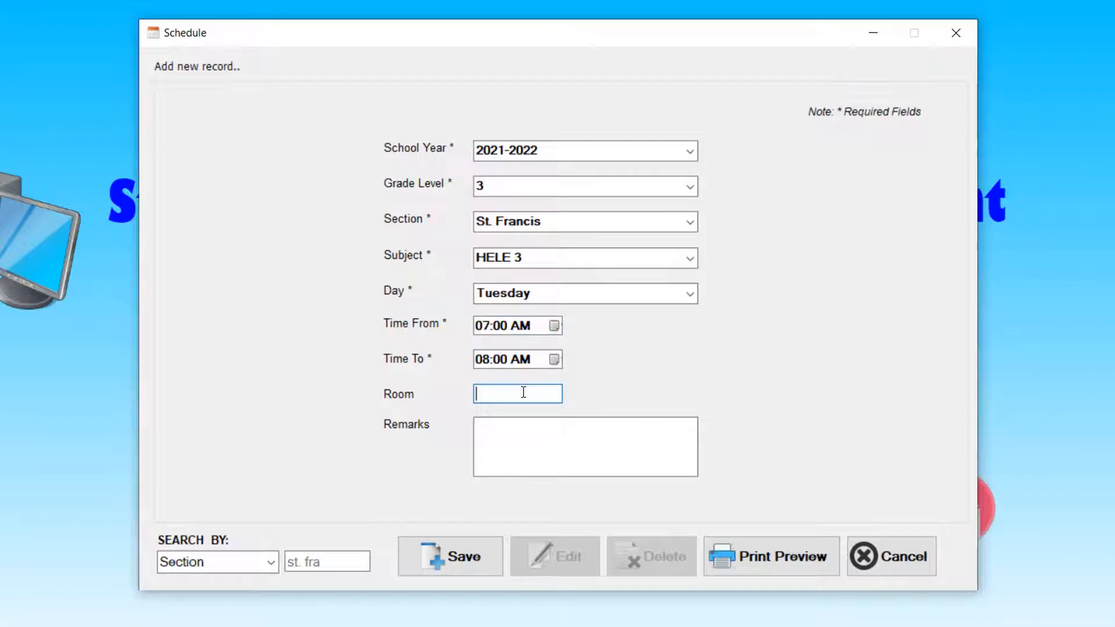
text(3A)
click(437, 552)
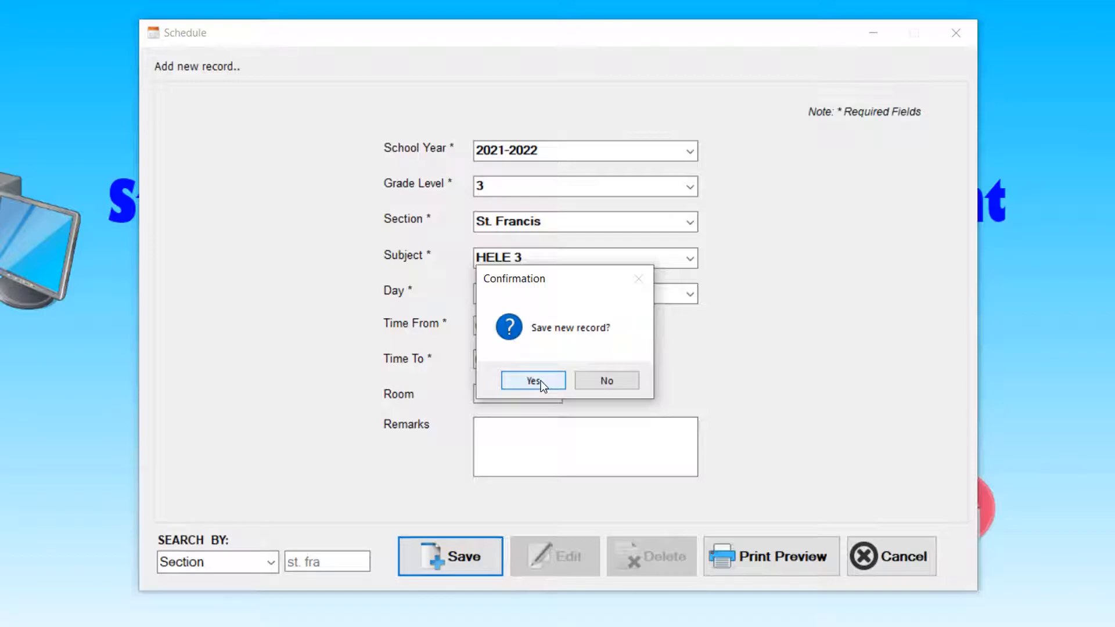
click(534, 381)
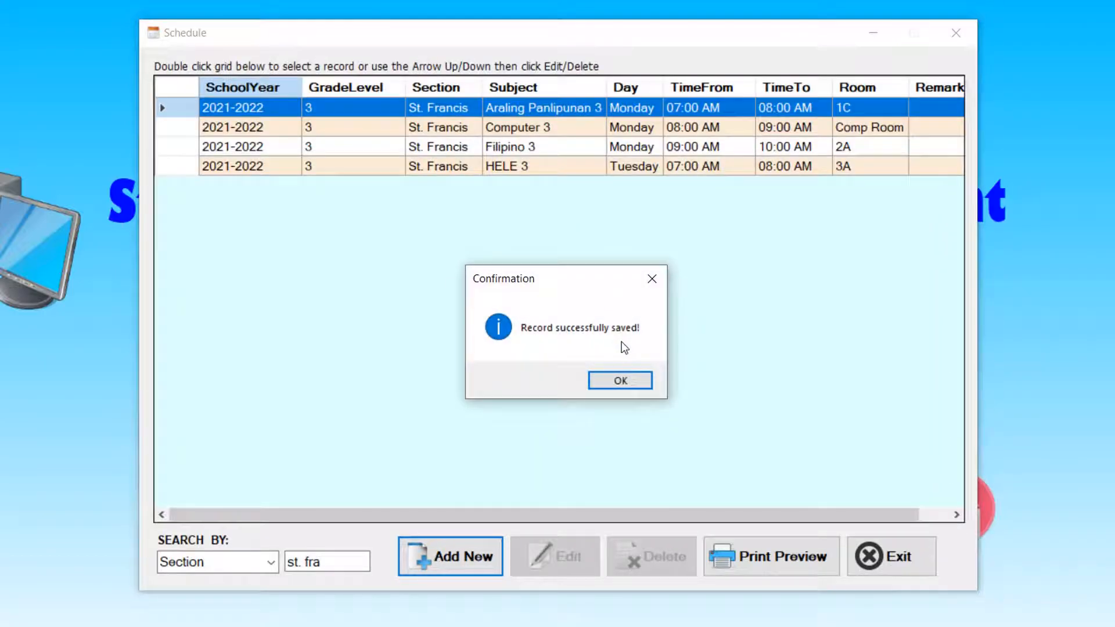
click(620, 380)
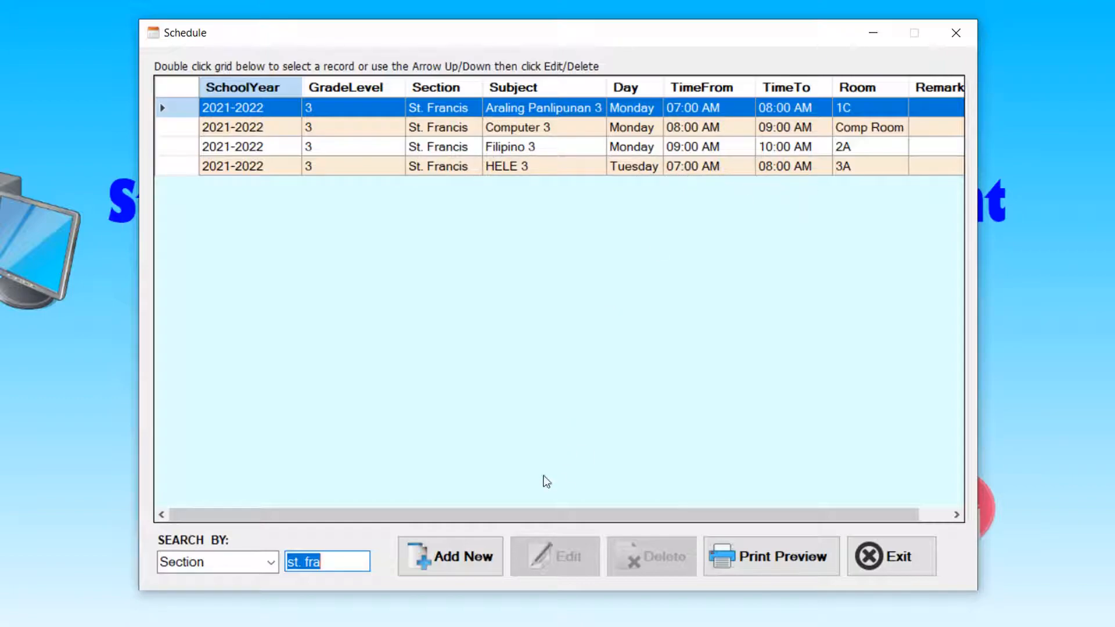
- Start a new Tuesday schedule record for Math 3 with the class time from 08:00 AM to 09:00 AM
click(458, 557)
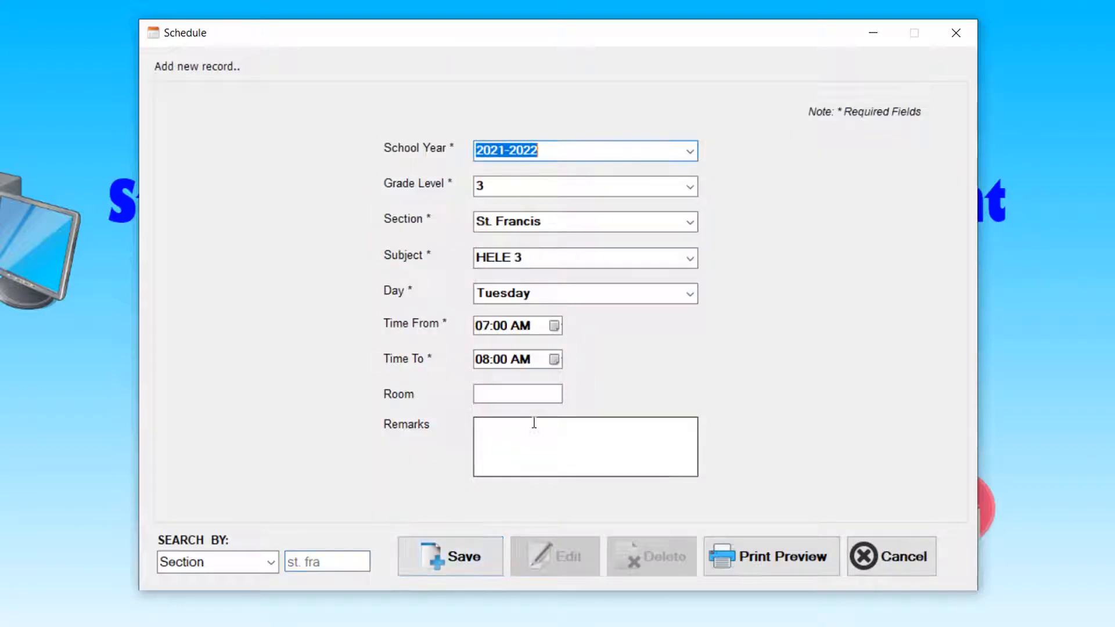
click(688, 259)
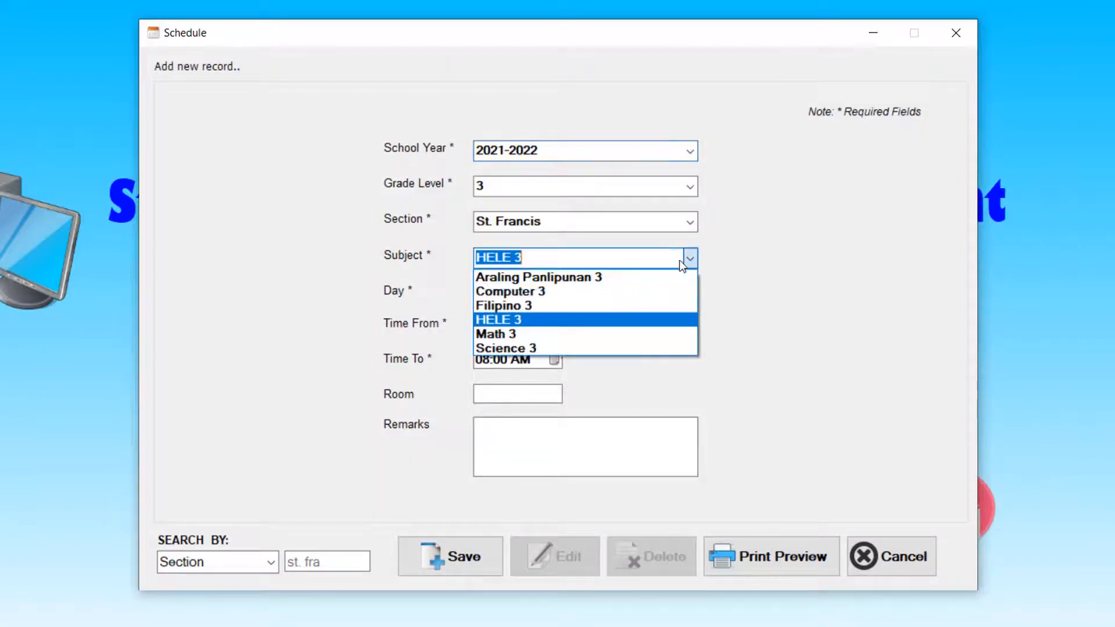
click(562, 334)
click(482, 324)
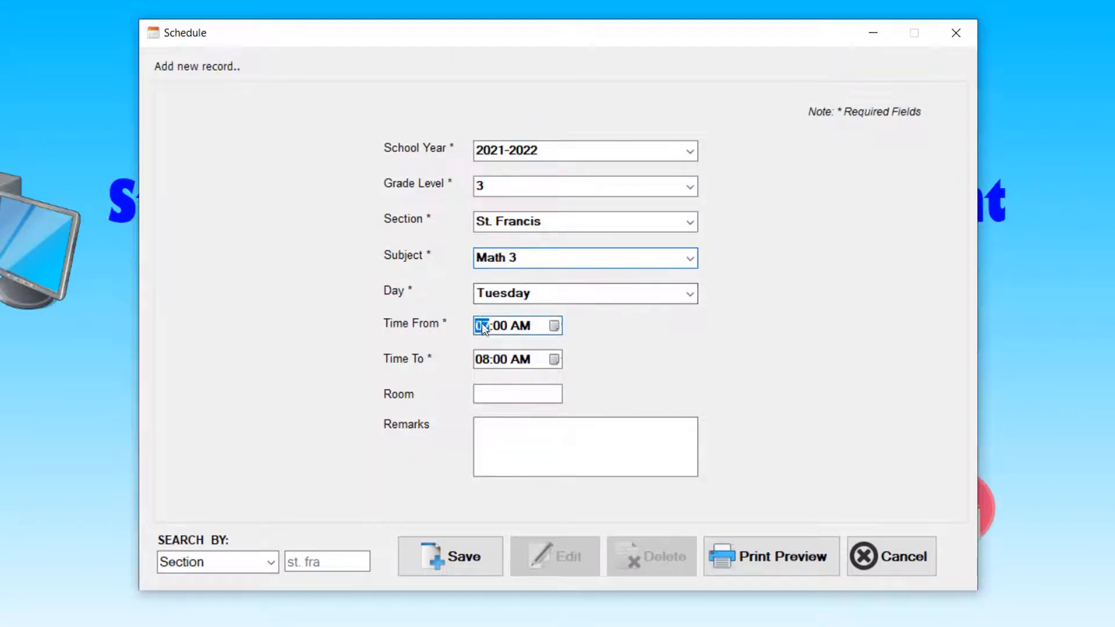
click(483, 359)
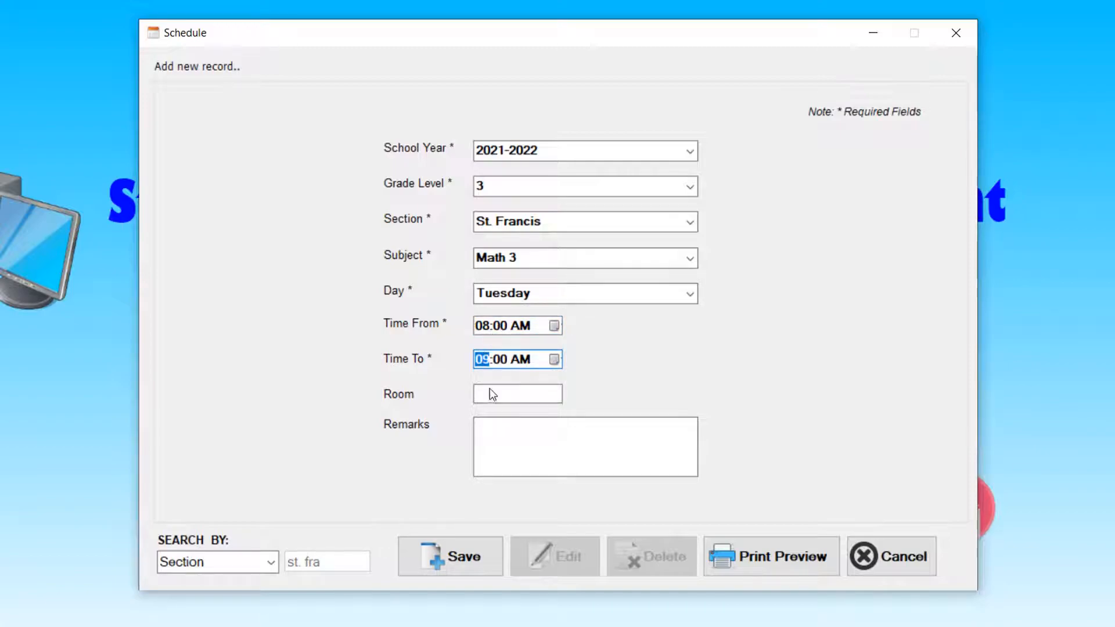
- Enter "3B" as the room and save the Math 3 schedule record
click(514, 398)
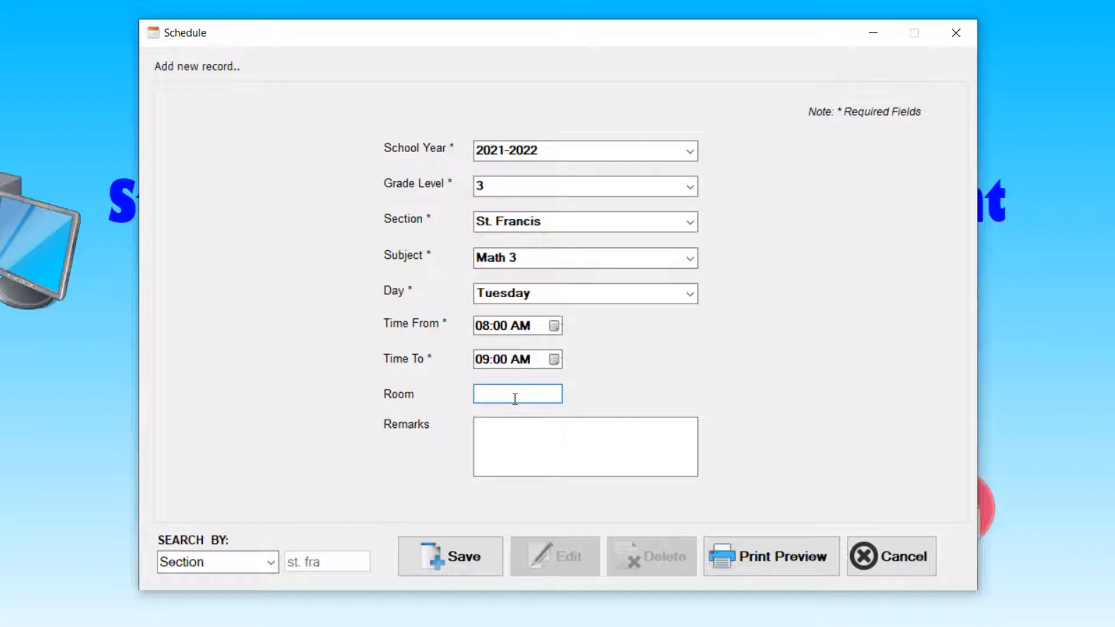
text(3B)
click(462, 567)
click(533, 380)
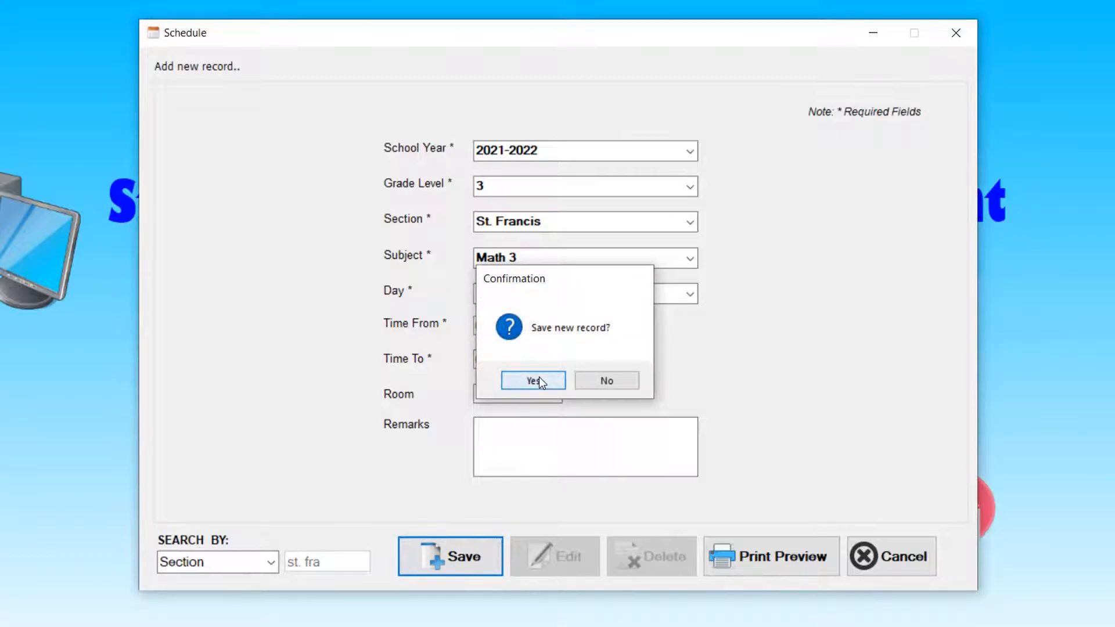
click(630, 380)
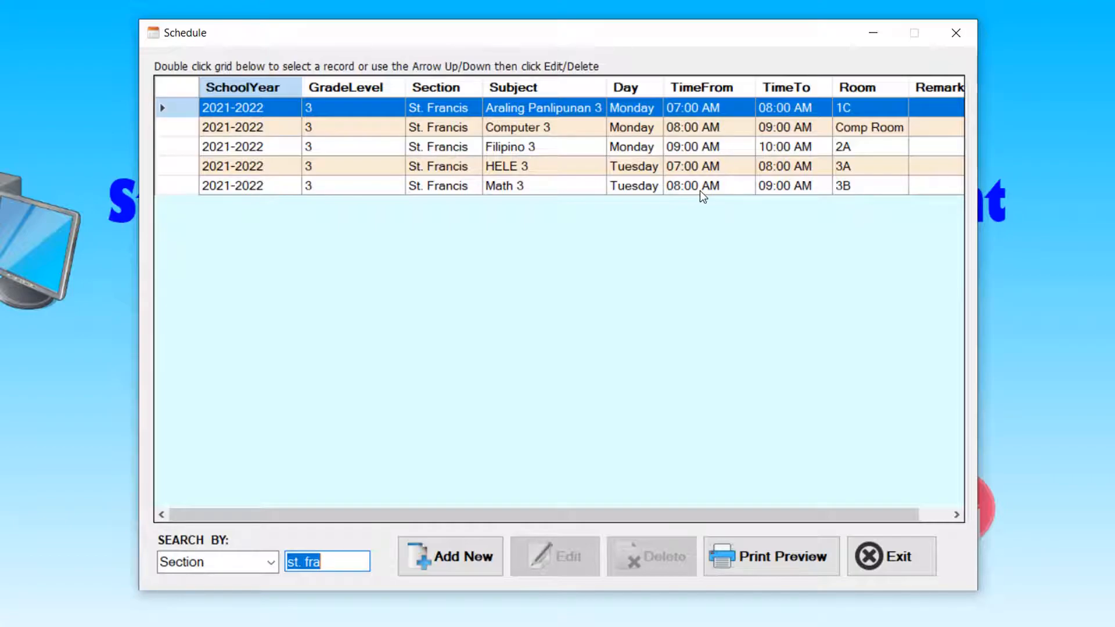
- Start another St. Francis schedule record with Science 3 as the subject and Wednesday as the day
click(467, 561)
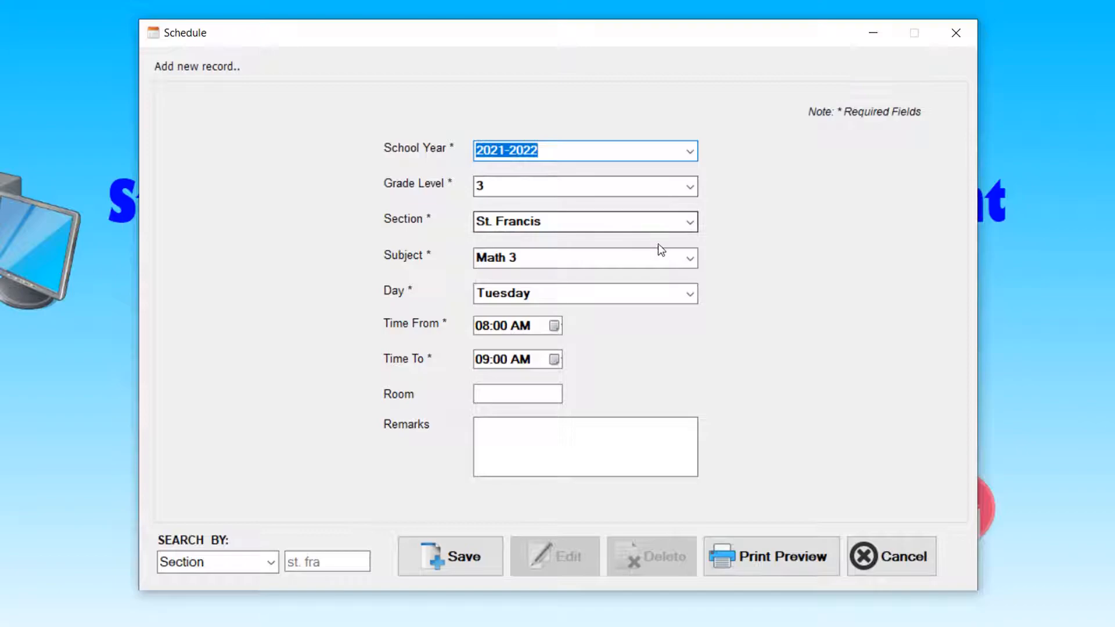
click(689, 258)
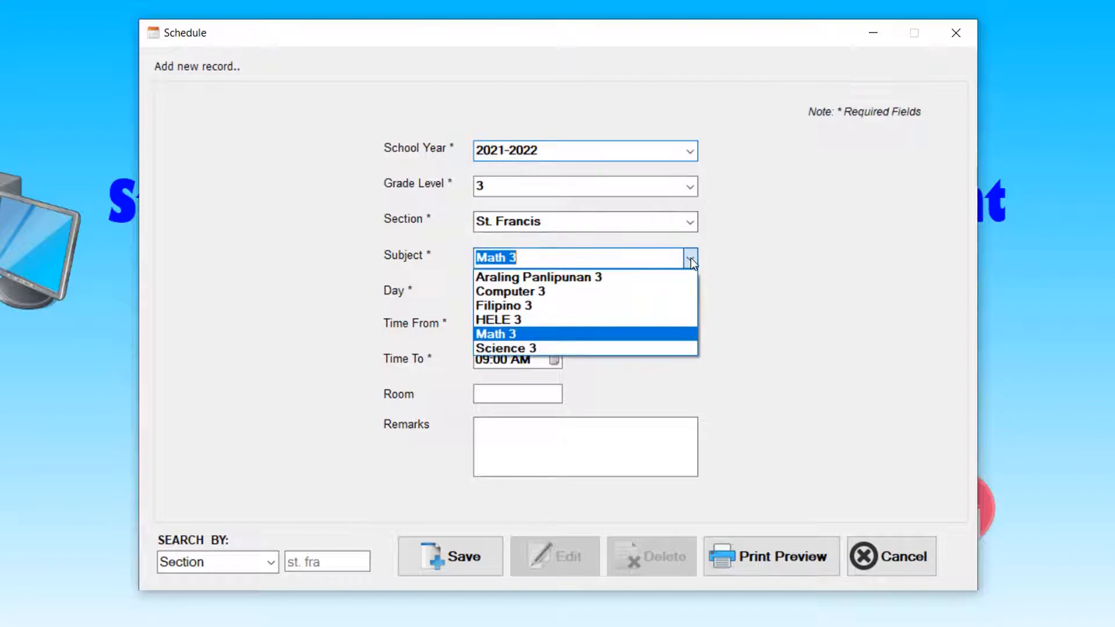
click(597, 348)
click(690, 294)
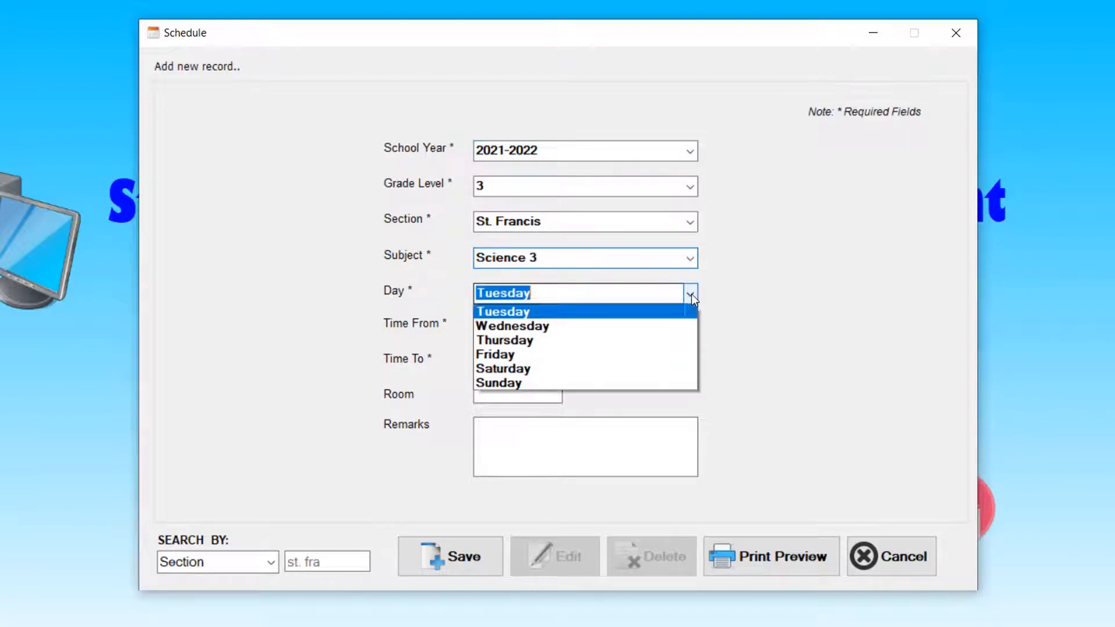
click(592, 339)
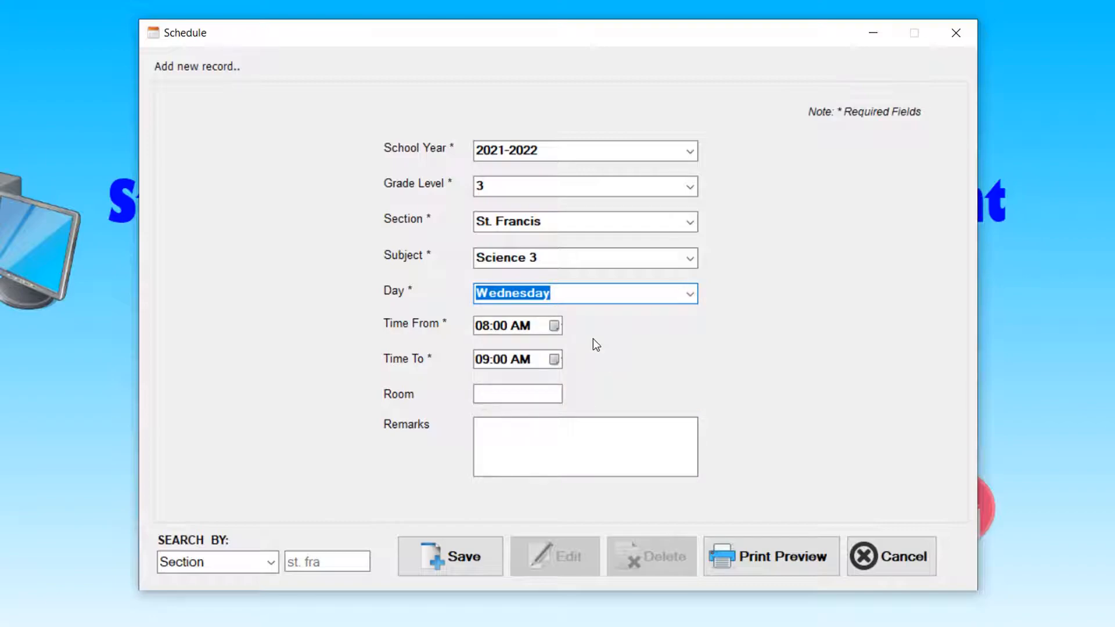
- Set the Science 3 class time from 09:00 AM to 10:00 AM
click(480, 329)
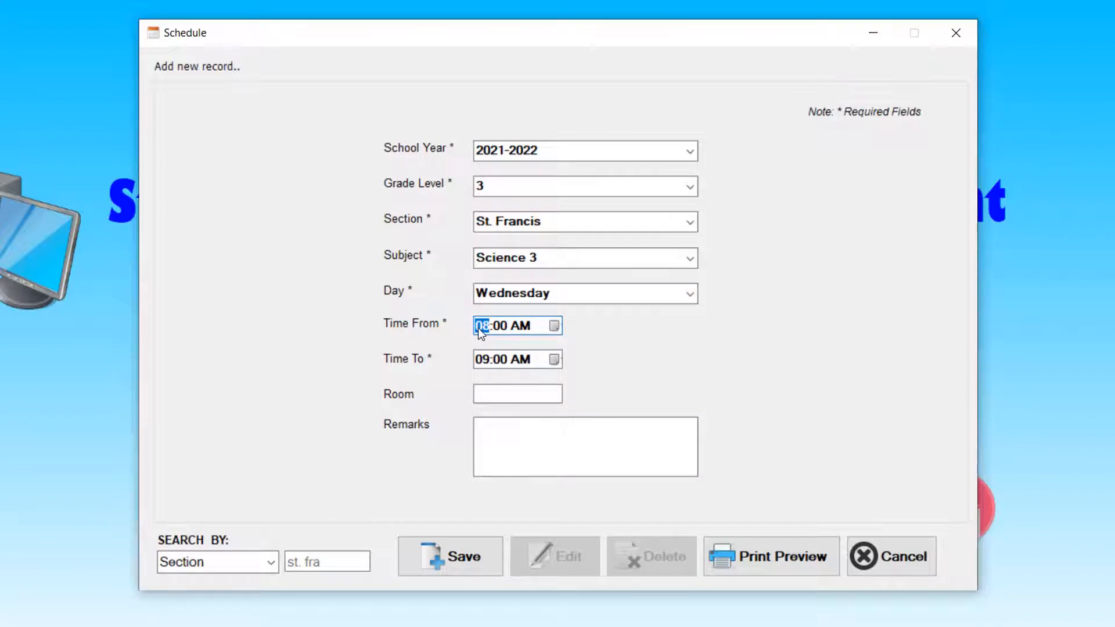
text(9)
key(Tab)
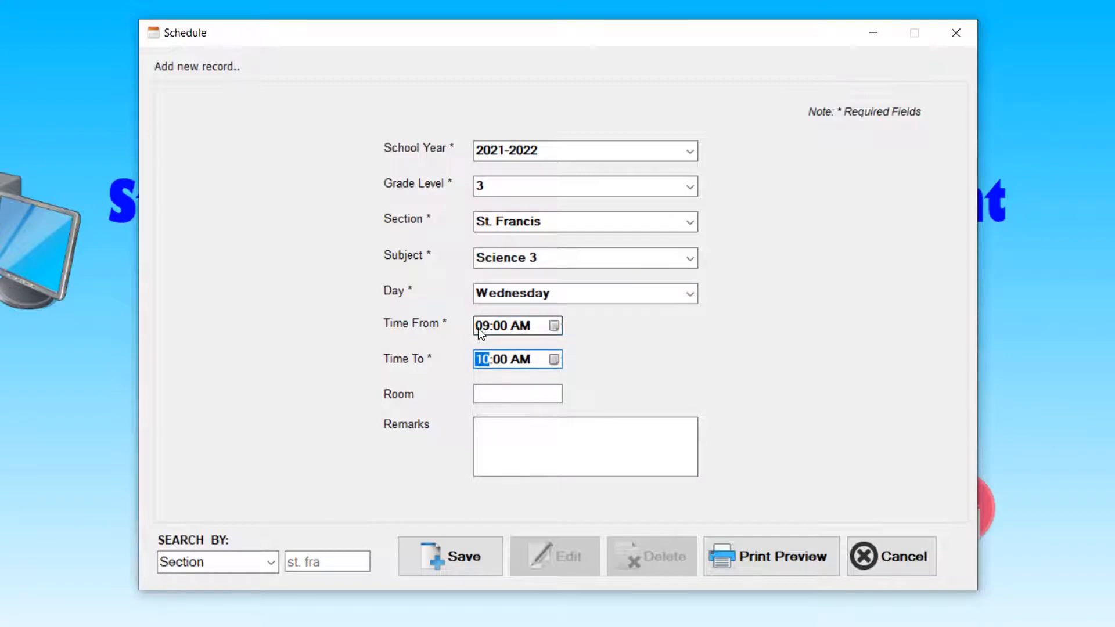
- Enter "3C" as the room and save the Science 3 schedule record
click(526, 395)
text(3C)
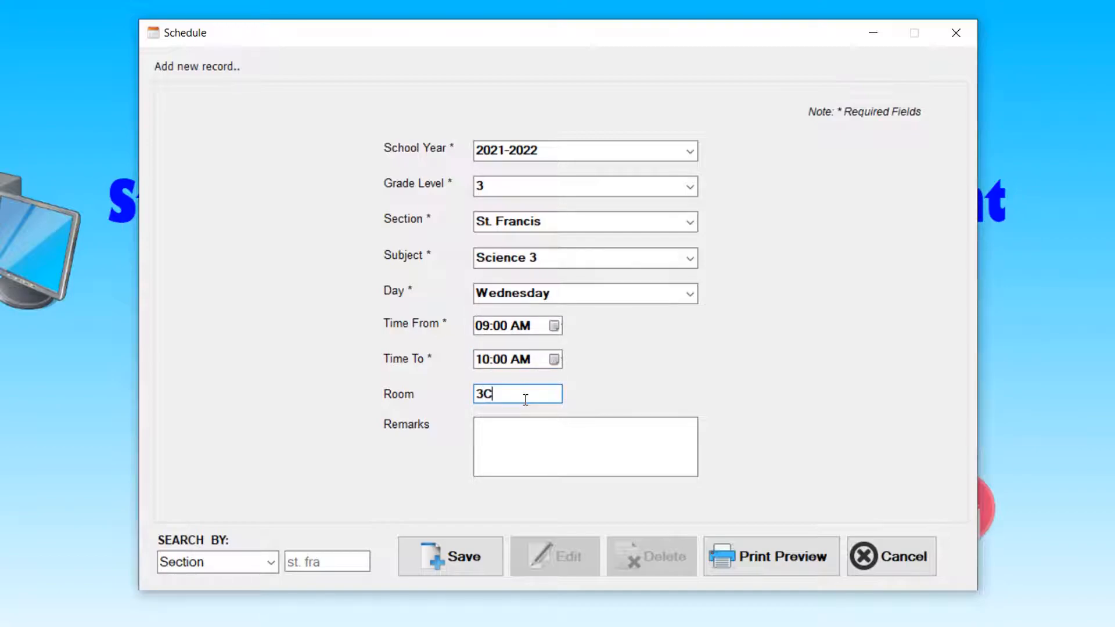
click(465, 557)
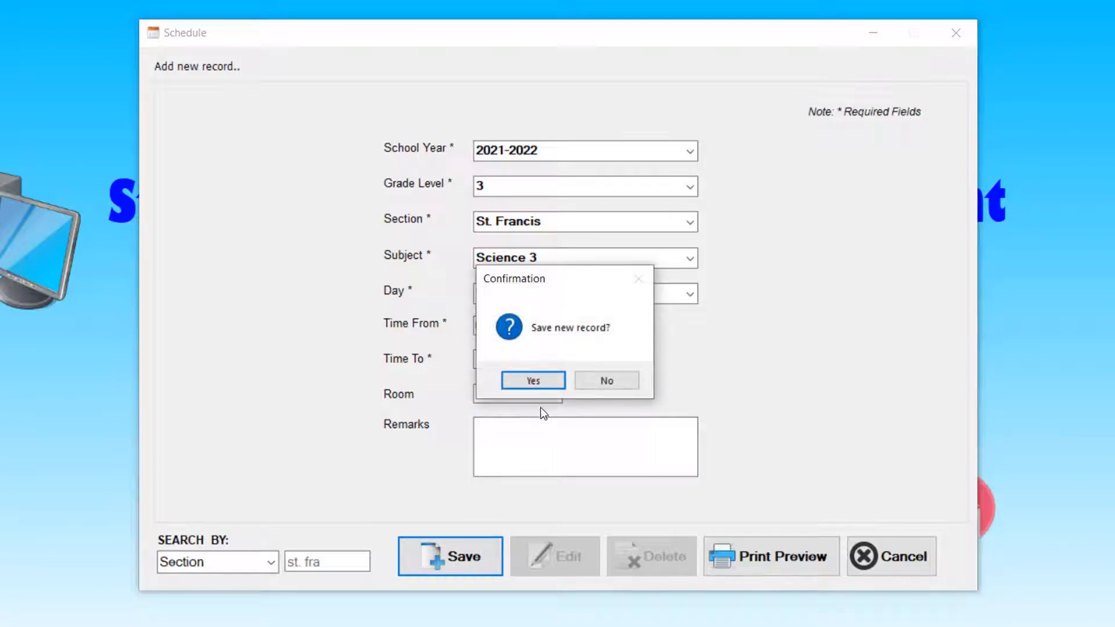
click(528, 378)
click(633, 385)
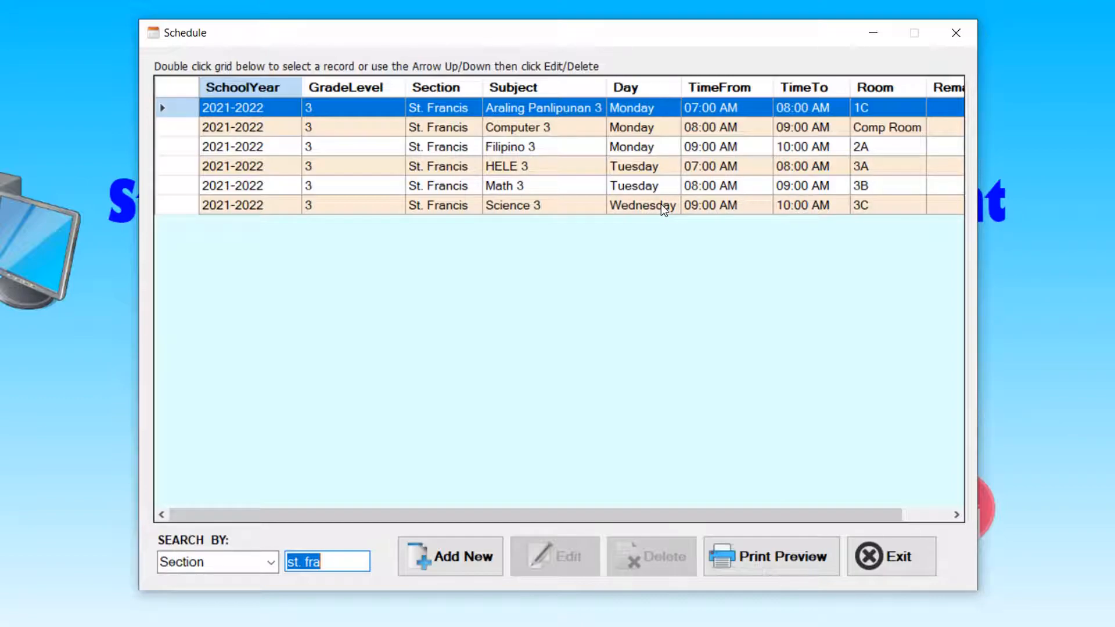
- Change the day of the St. Francis Science 3 schedule record to Tuesday and update the record
click(475, 206)
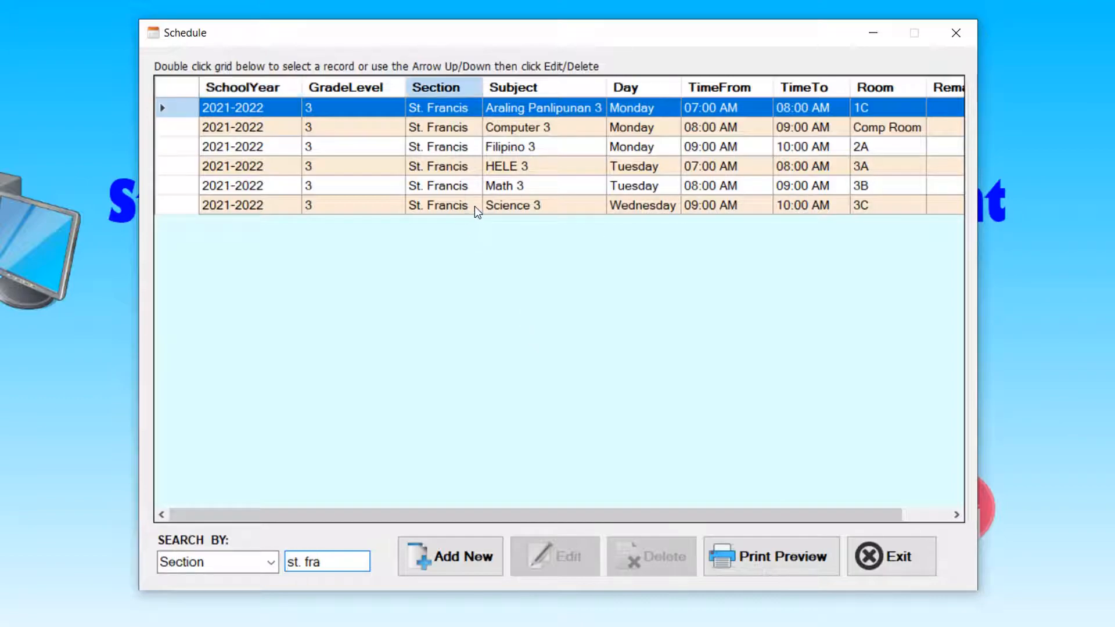
double_click(475, 206)
click(562, 553)
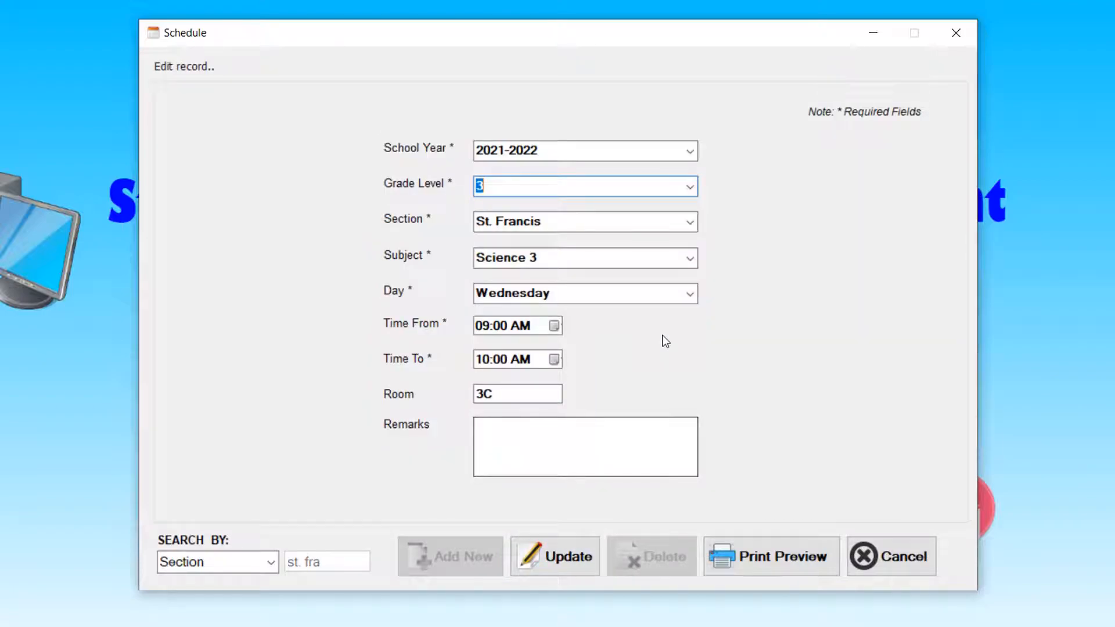
click(672, 300)
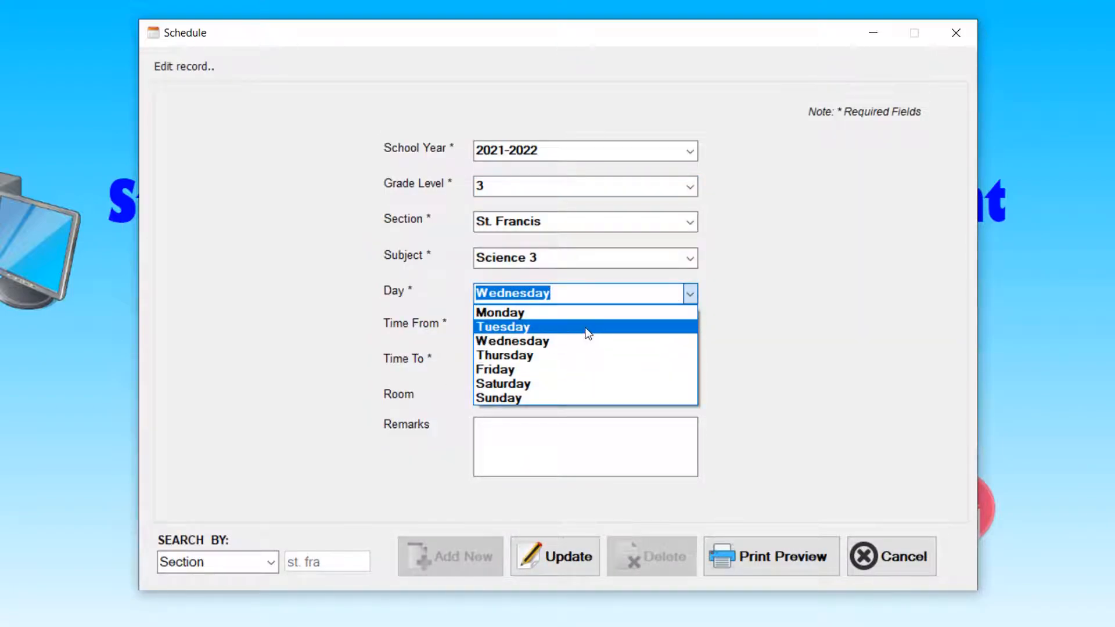
click(587, 329)
click(561, 295)
drag(561, 295, 381, 296)
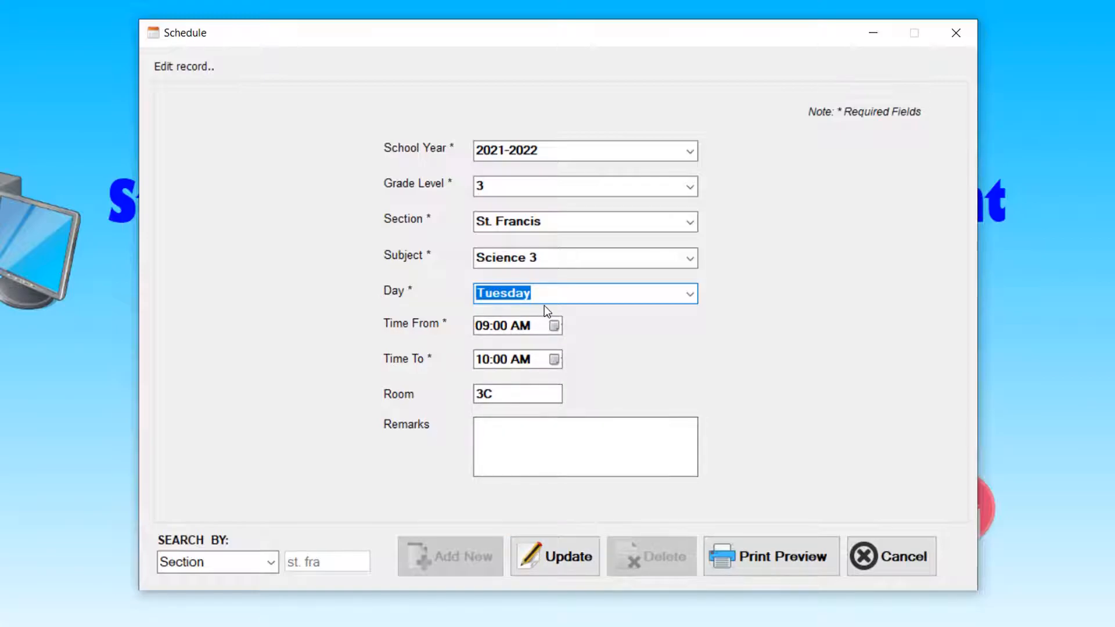
click(553, 554)
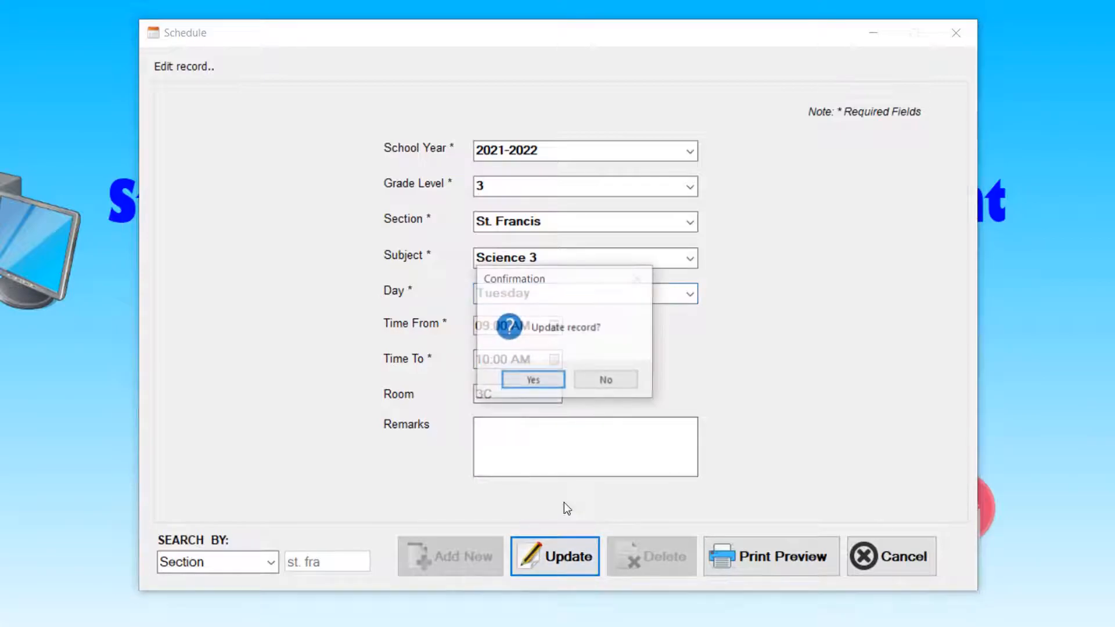
click(538, 381)
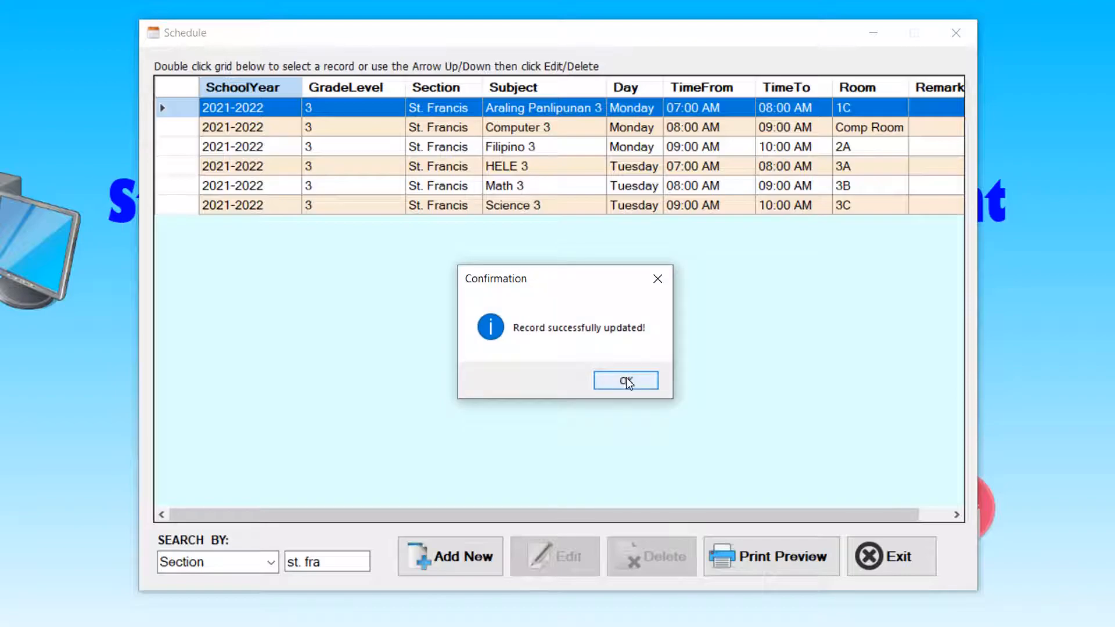
click(625, 381)
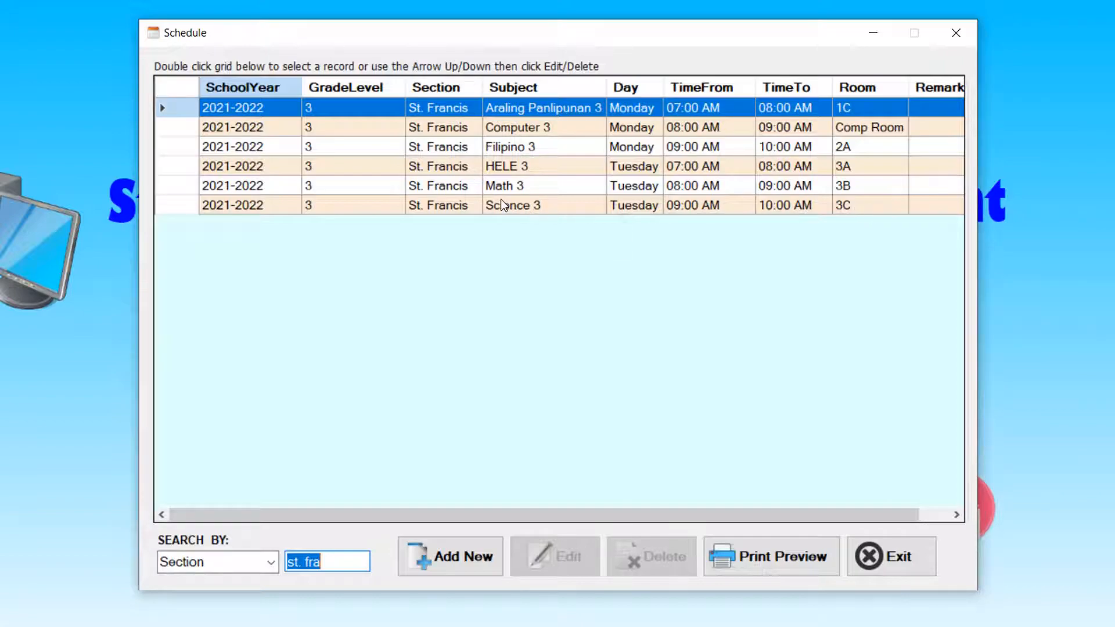
- Start a new Science 3 schedule record with Wednesday as the day and "3C" as the room, declining the save confirmation
click(448, 555)
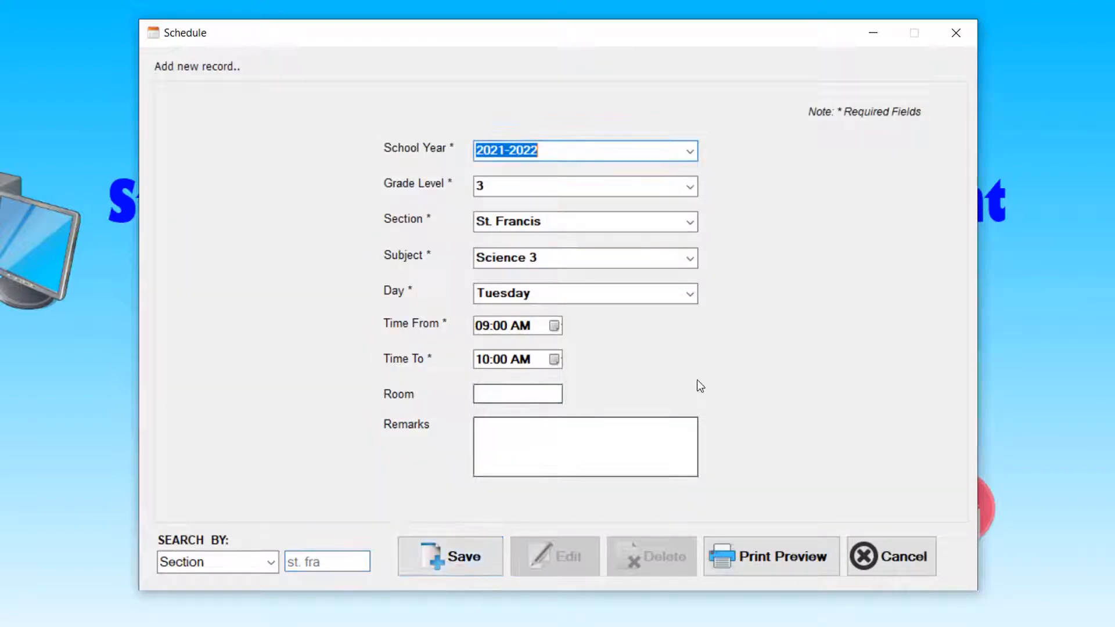
click(691, 293)
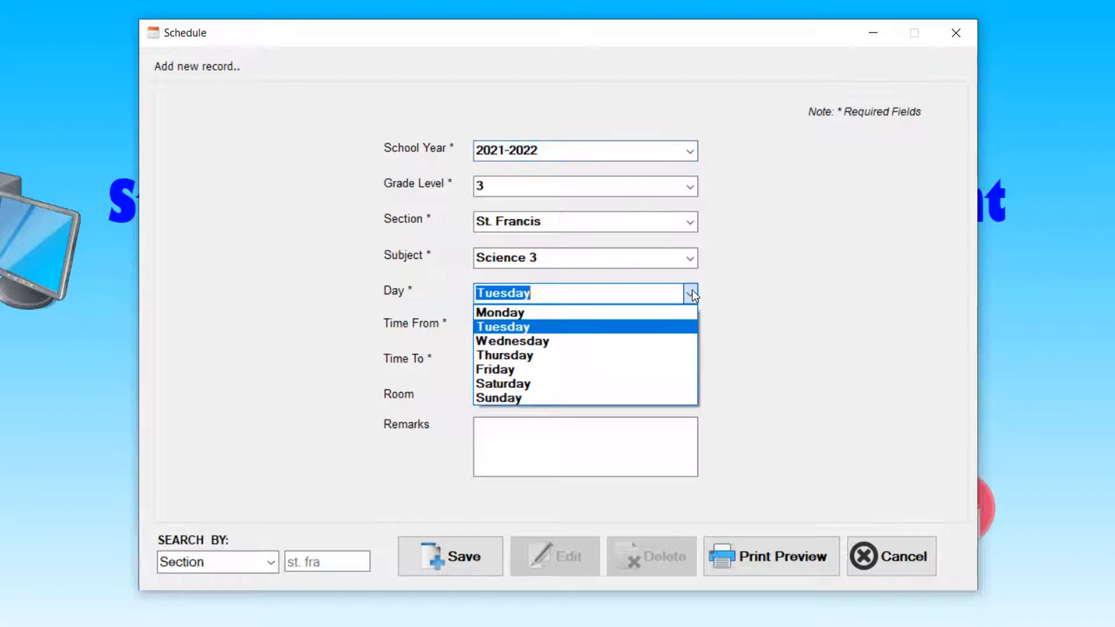
click(613, 340)
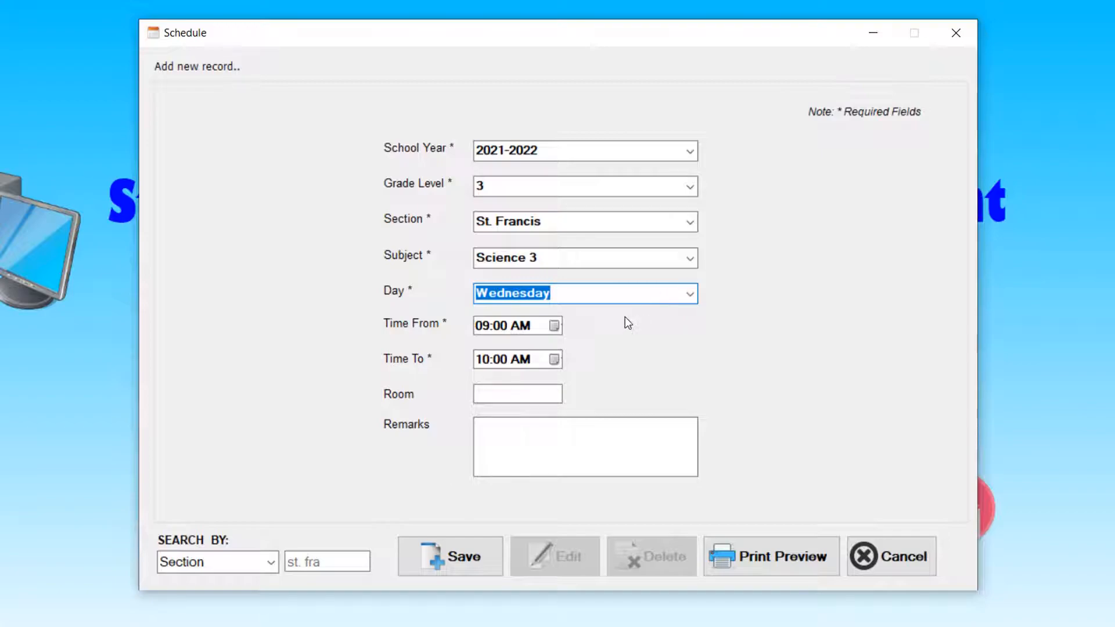
click(537, 392)
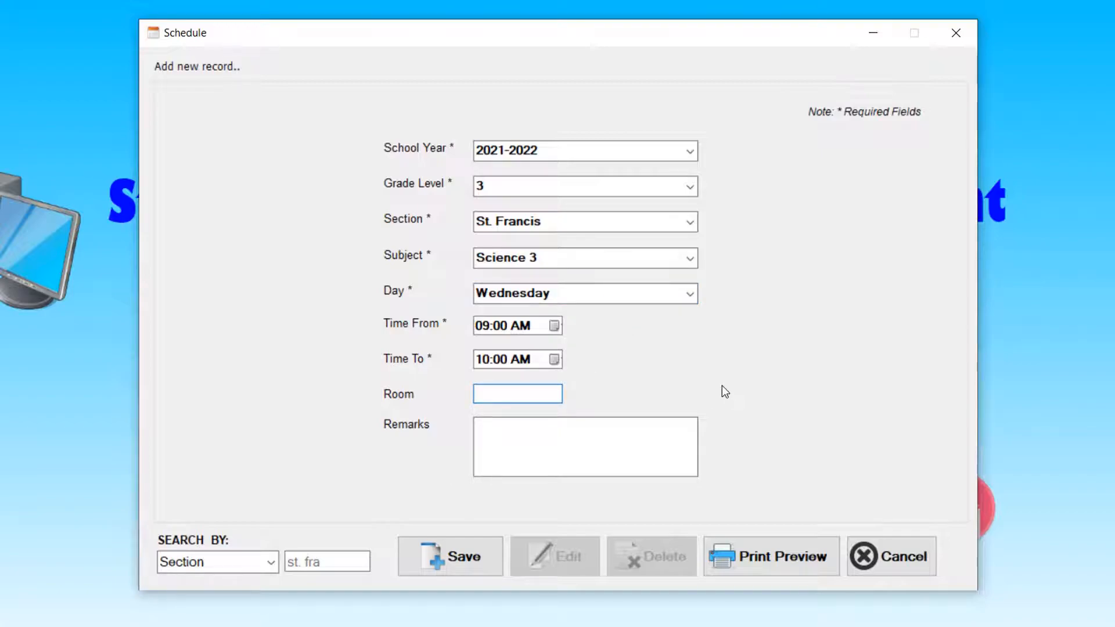
text(3C)
click(454, 561)
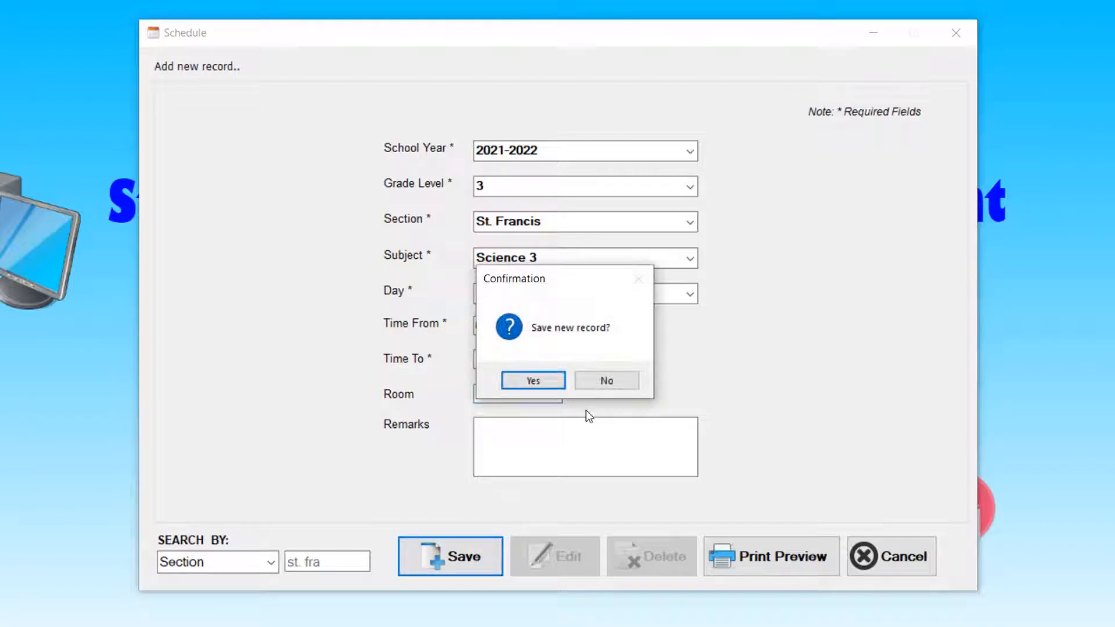
click(606, 381)
- Set the day of the new Science 3 record to Thursday and save the record
click(693, 292)
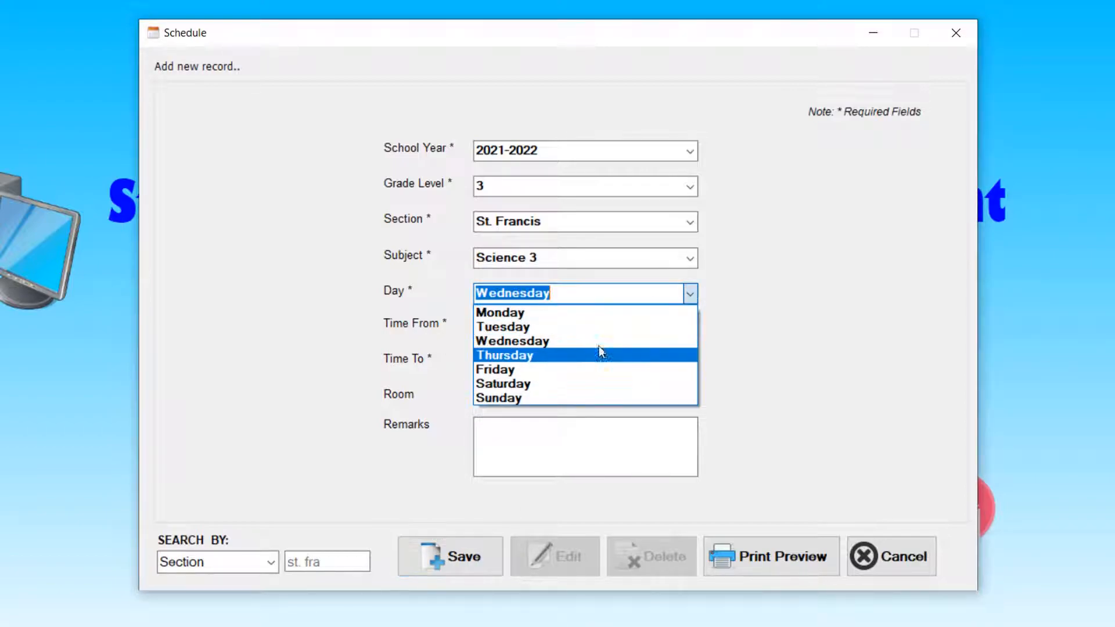
click(589, 355)
click(455, 557)
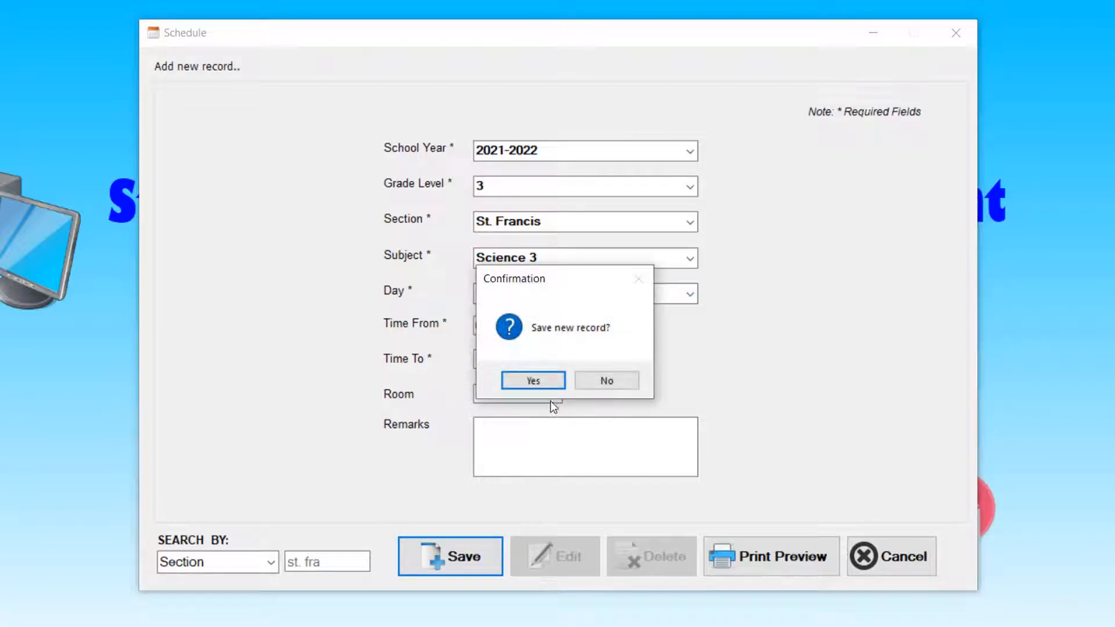
click(539, 381)
click(620, 380)
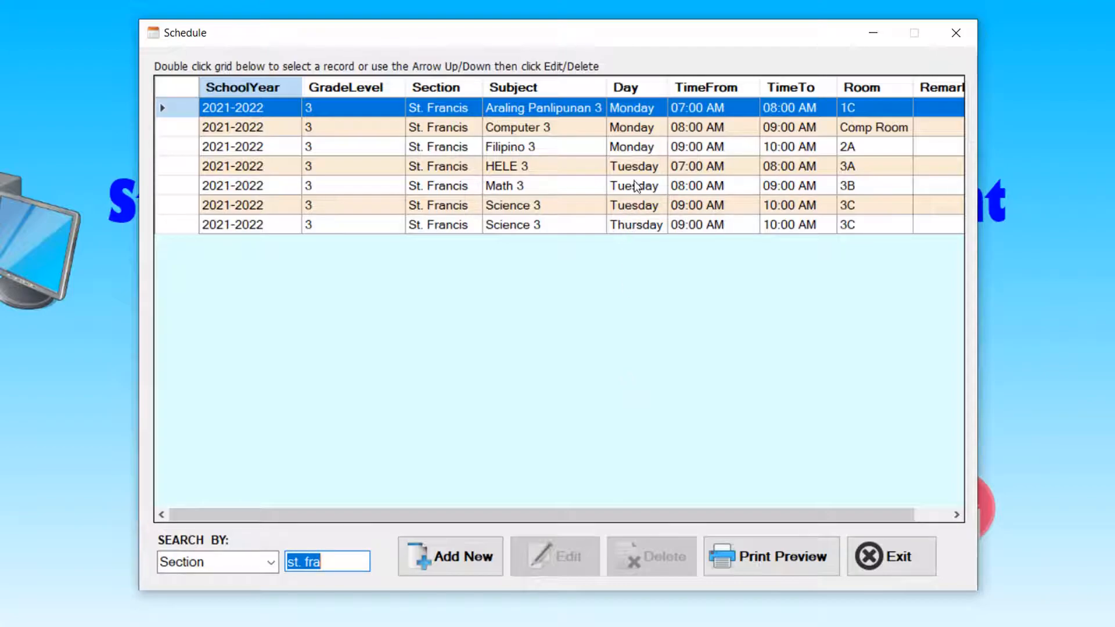
- Start another Thursday schedule record with Math 3 as the subject and class time from 08:00 AM to 09:00 AM
click(464, 556)
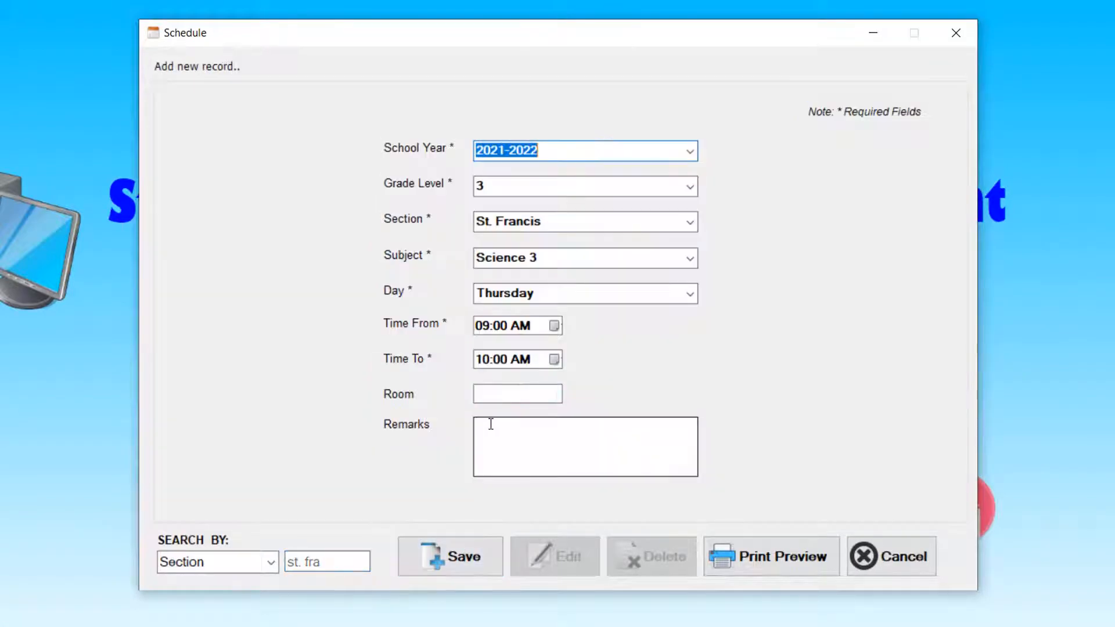
click(690, 259)
click(554, 333)
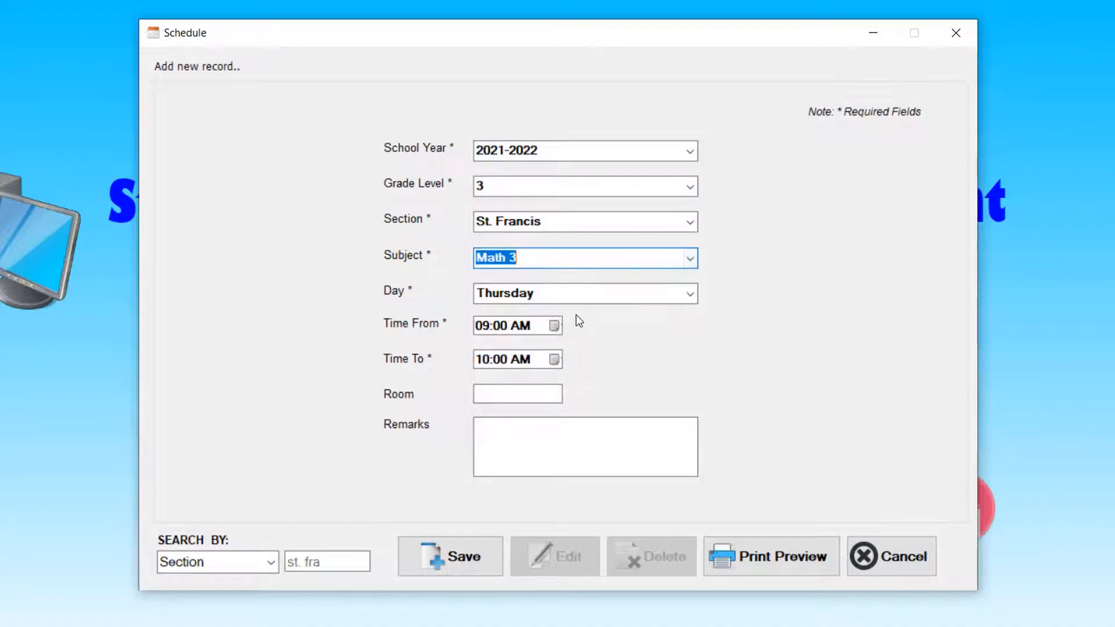
click(480, 324)
text(8)
click(483, 360)
text(9)
- Enter "3B" as the room and save the Thursday Math 3 schedule record
key(Tab)
text(3B)
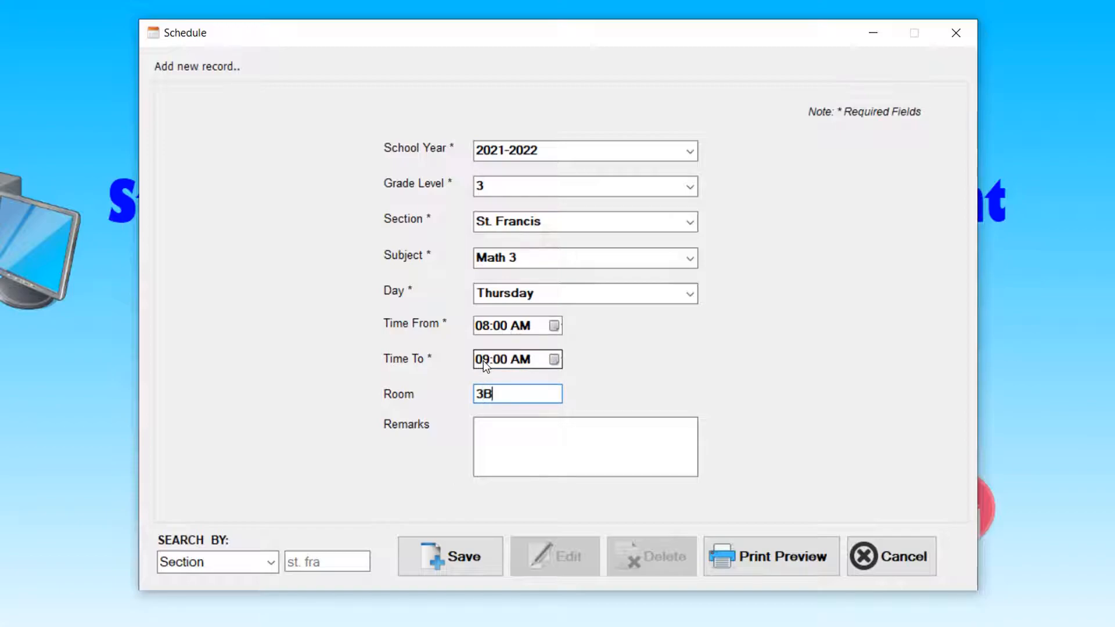
click(447, 557)
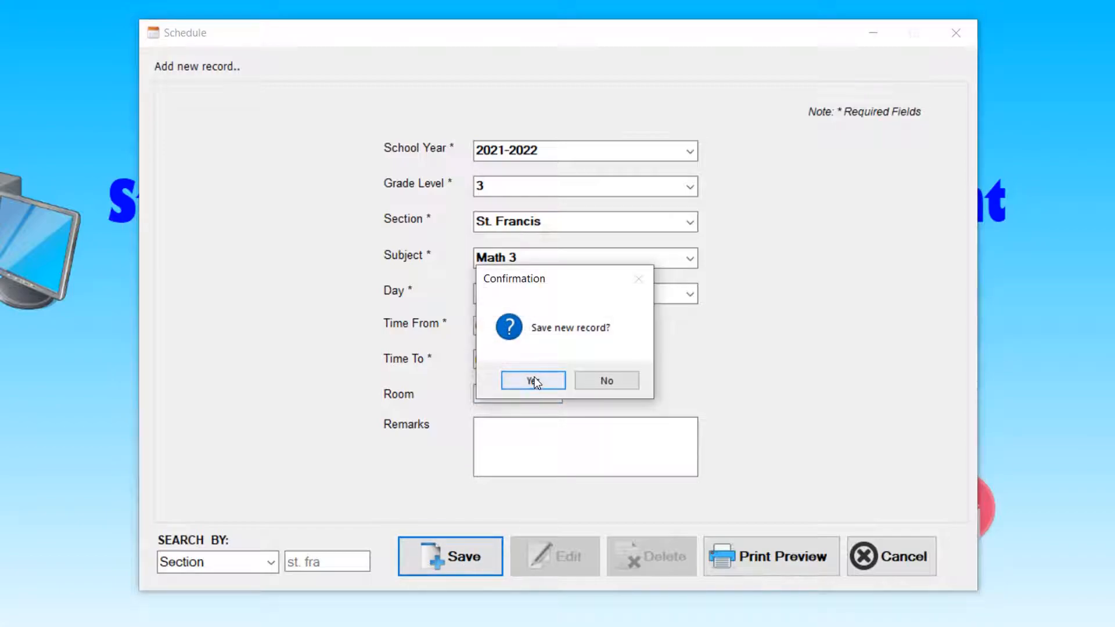
click(533, 379)
click(636, 379)
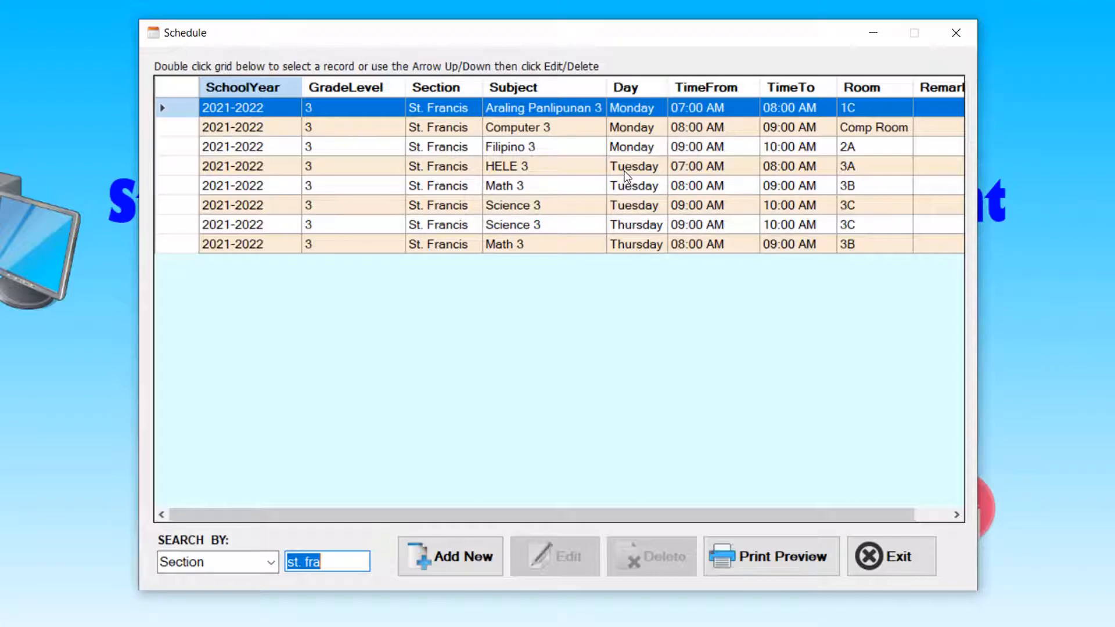
- Start another Thursday schedule record with HELE 3 as the subject and class time from 07:00 AM to 08:00 AM
click(481, 561)
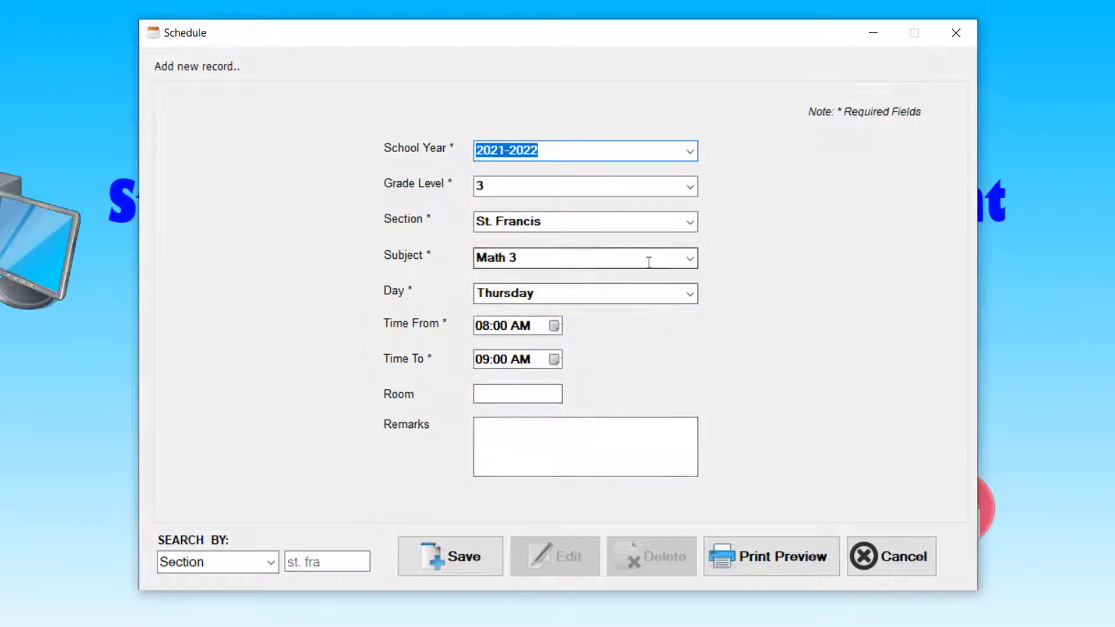
click(689, 257)
click(590, 315)
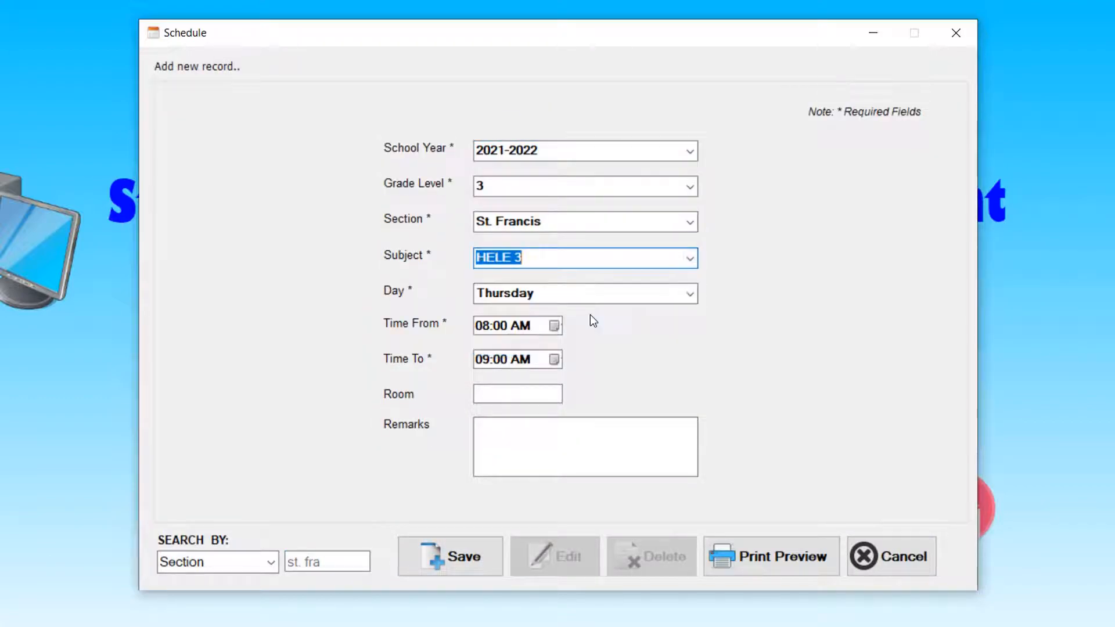
click(477, 329)
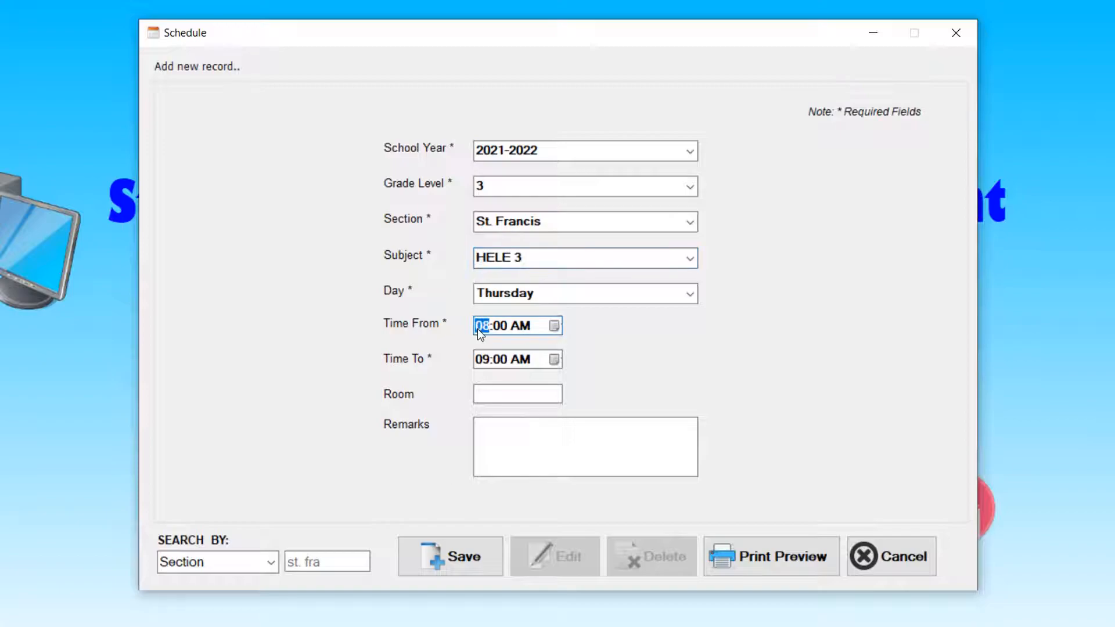
text(7)
click(480, 361)
text(8)
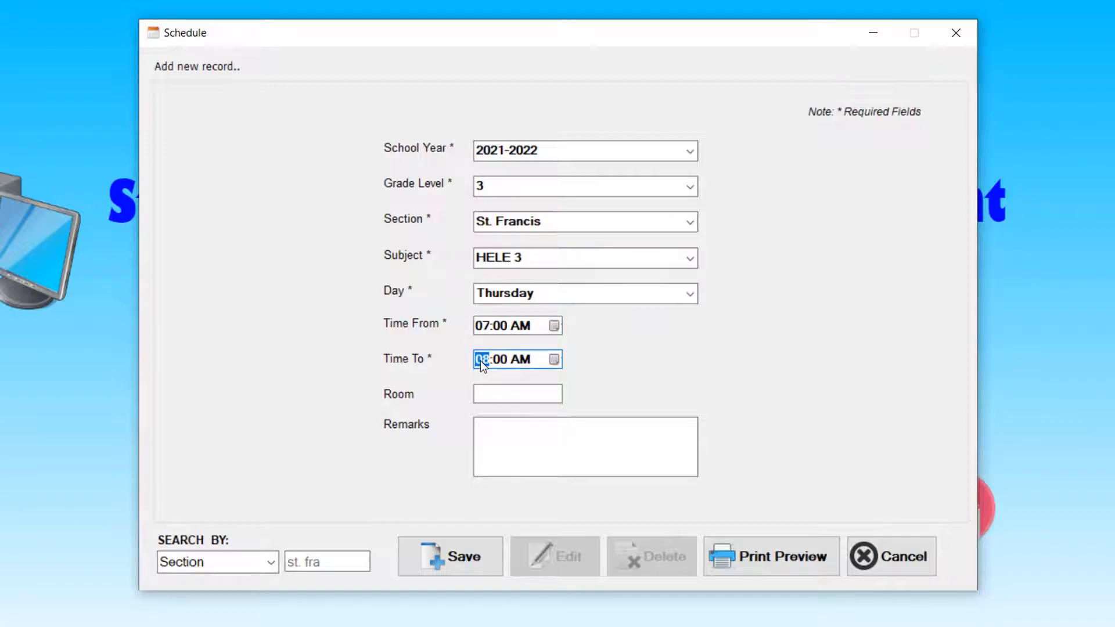
- Save the Thursday HELE 3 schedule record with the room left blank
click(511, 393)
click(467, 544)
click(538, 379)
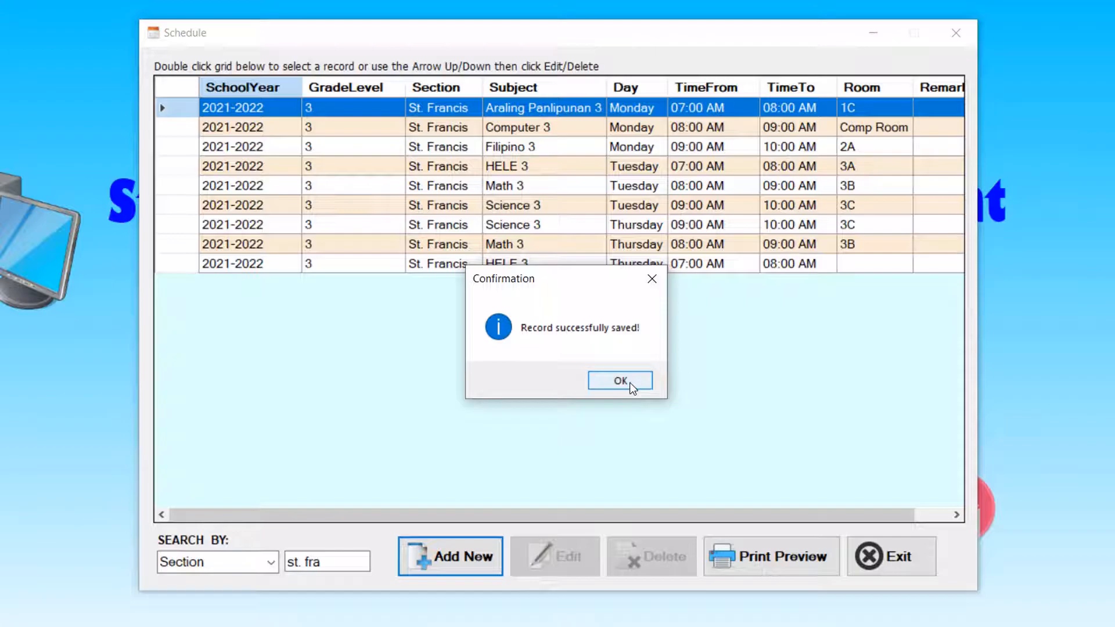
click(619, 383)
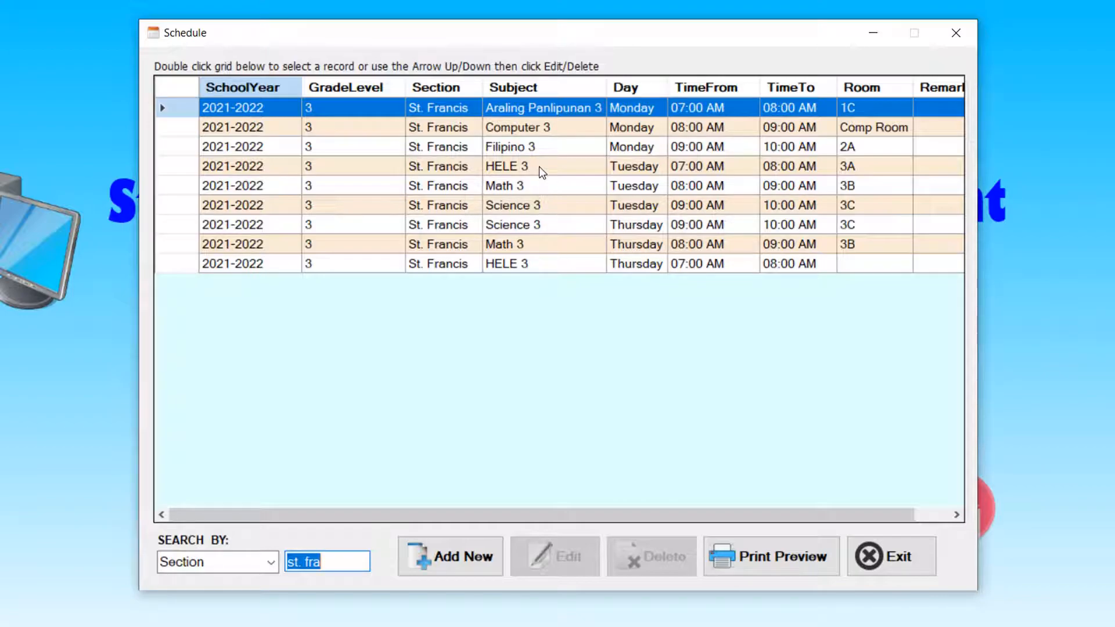
- Edit the Thursday HELE 3 schedule record to set its room to "3A" and update the record
double_click(838, 267)
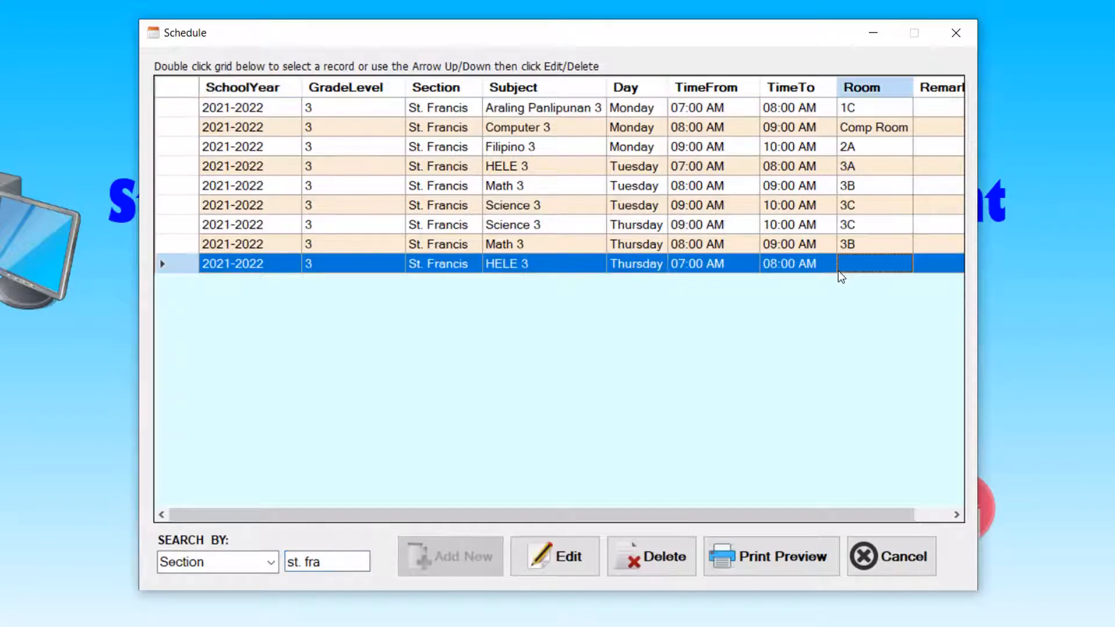
click(559, 563)
click(520, 395)
text(3A)
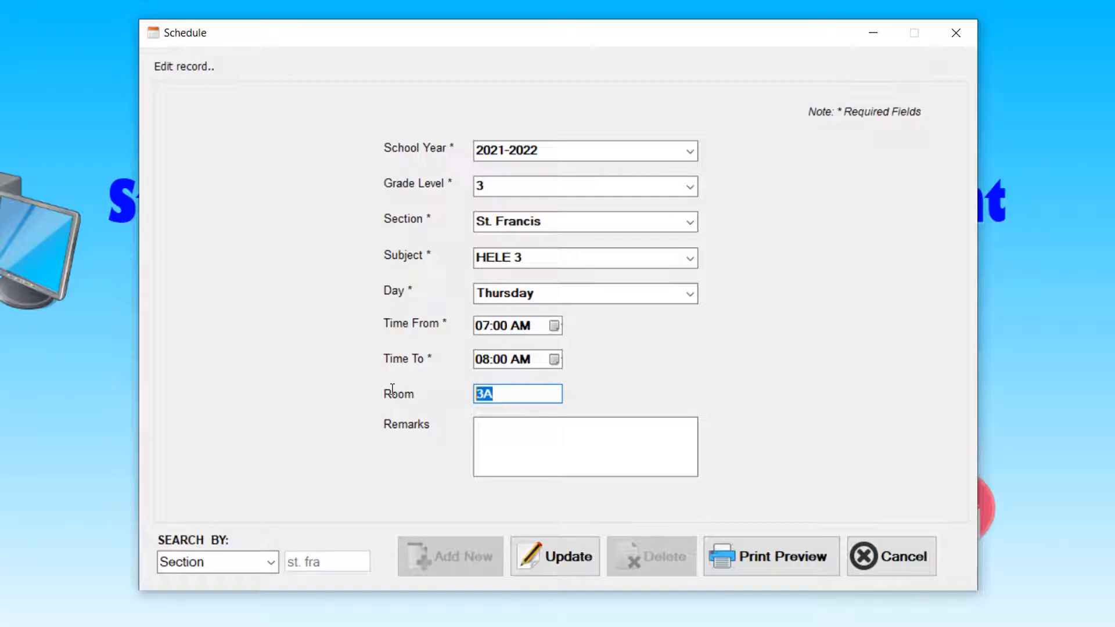
click(563, 557)
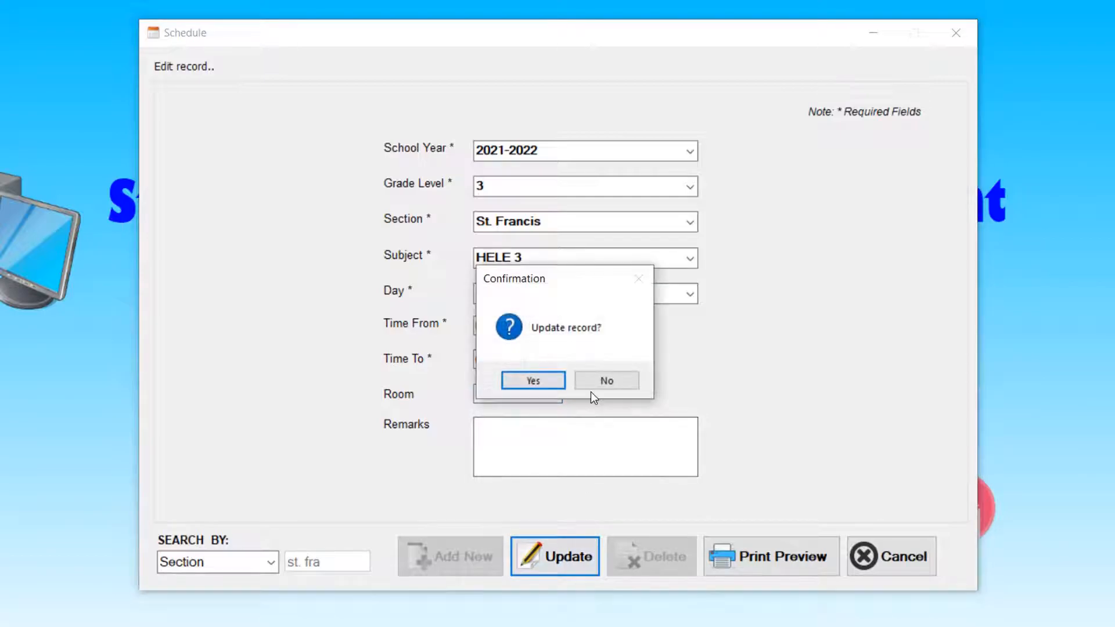
click(542, 384)
click(642, 386)
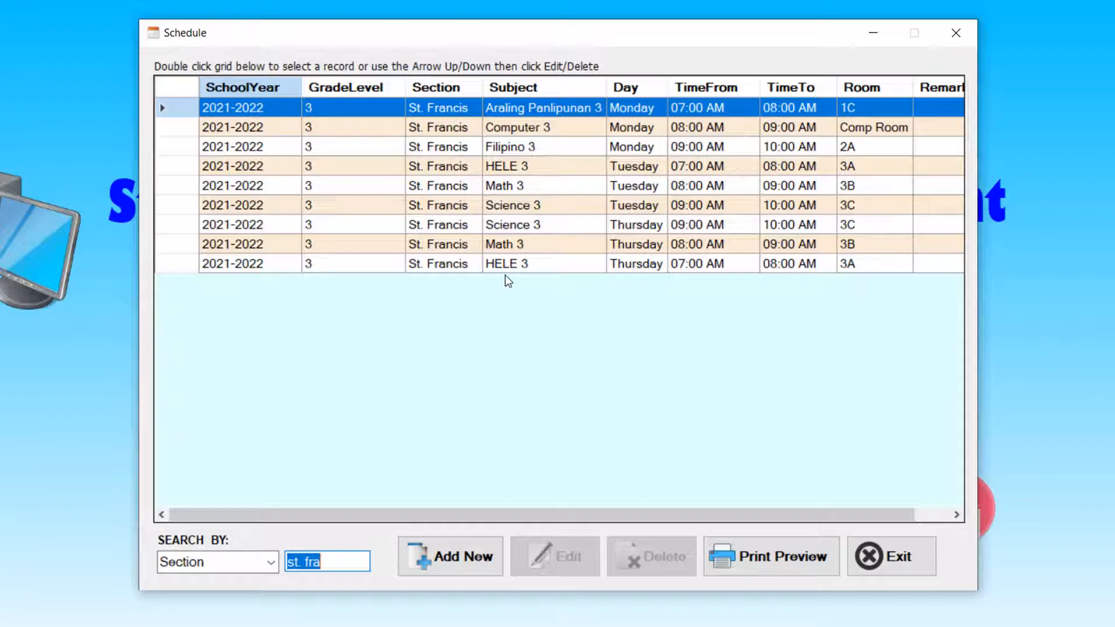
- Add and save another Thursday HELE 3 record with room "1111" and the remark "for deletion testing"
click(464, 559)
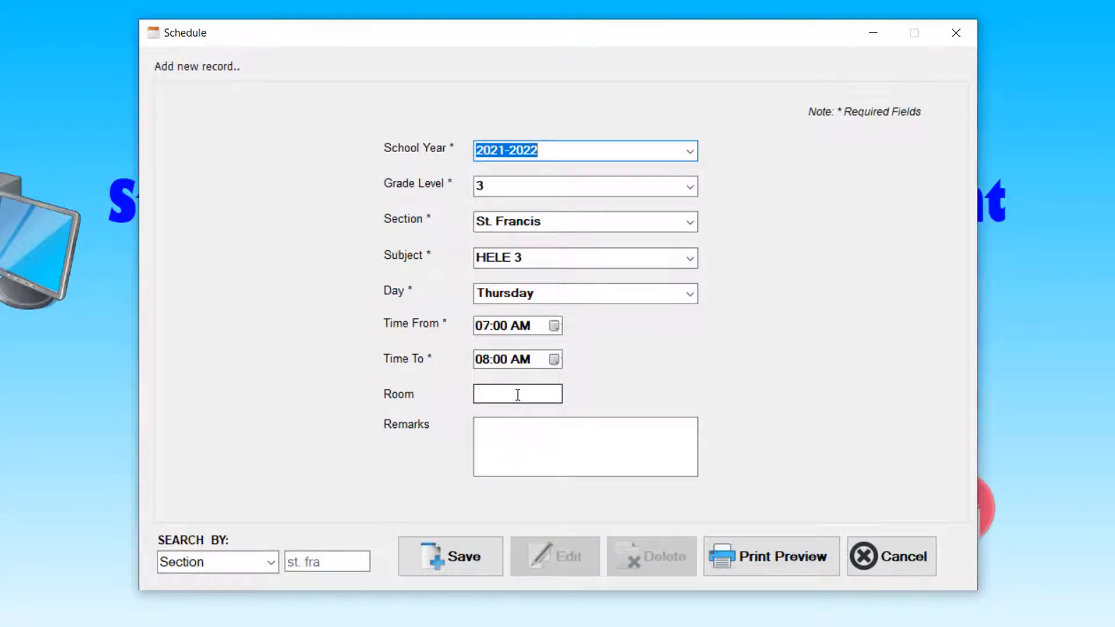
click(518, 395)
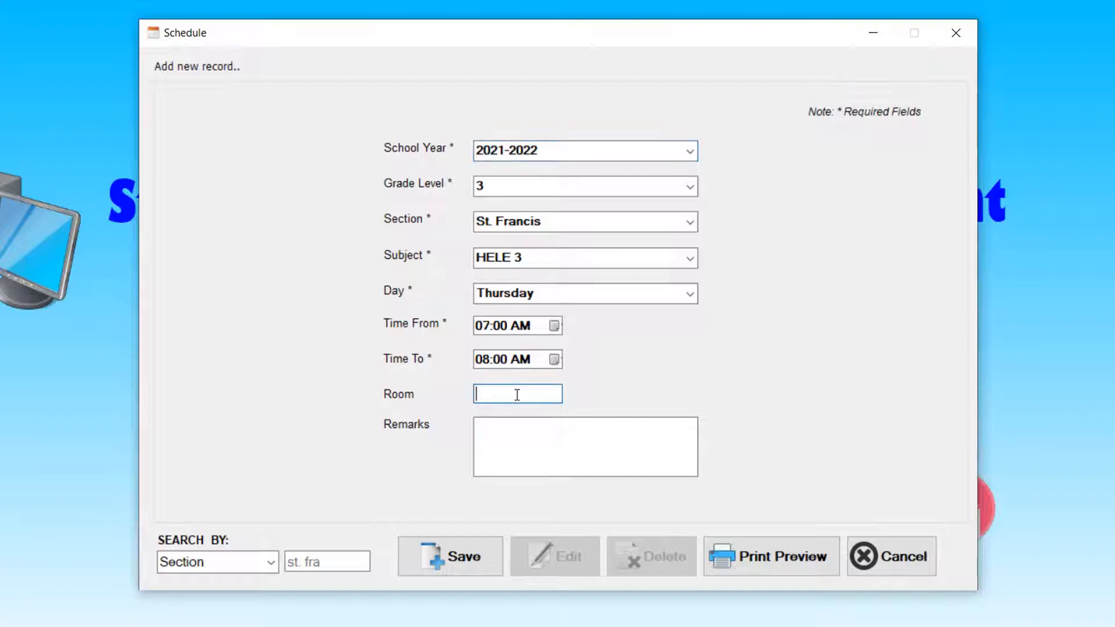
text(1111)
click(556, 459)
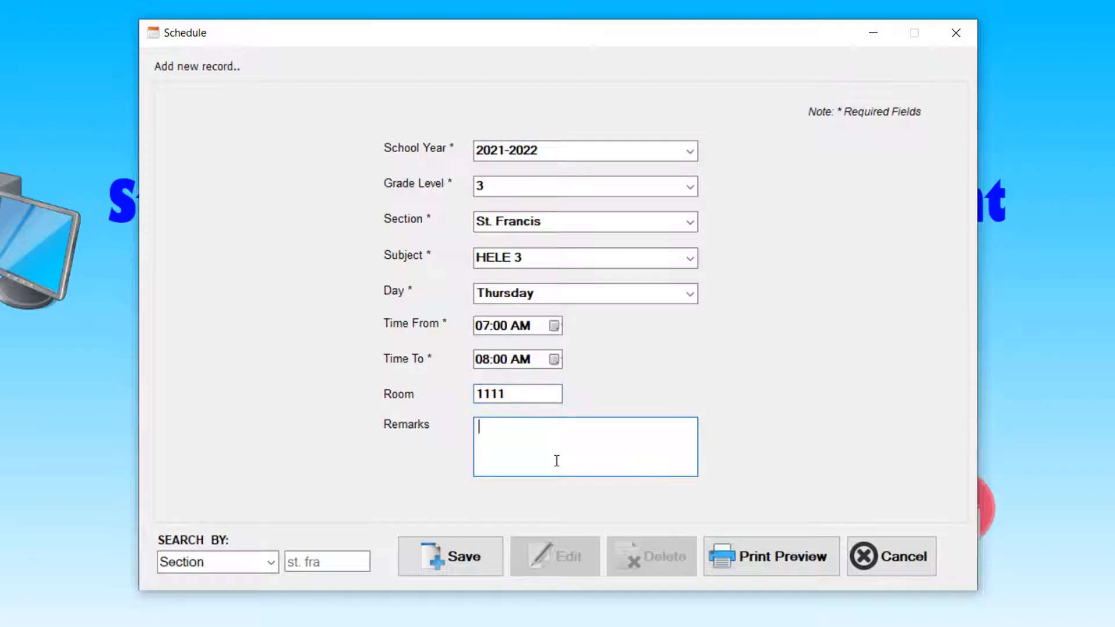
text(for deletion testing)
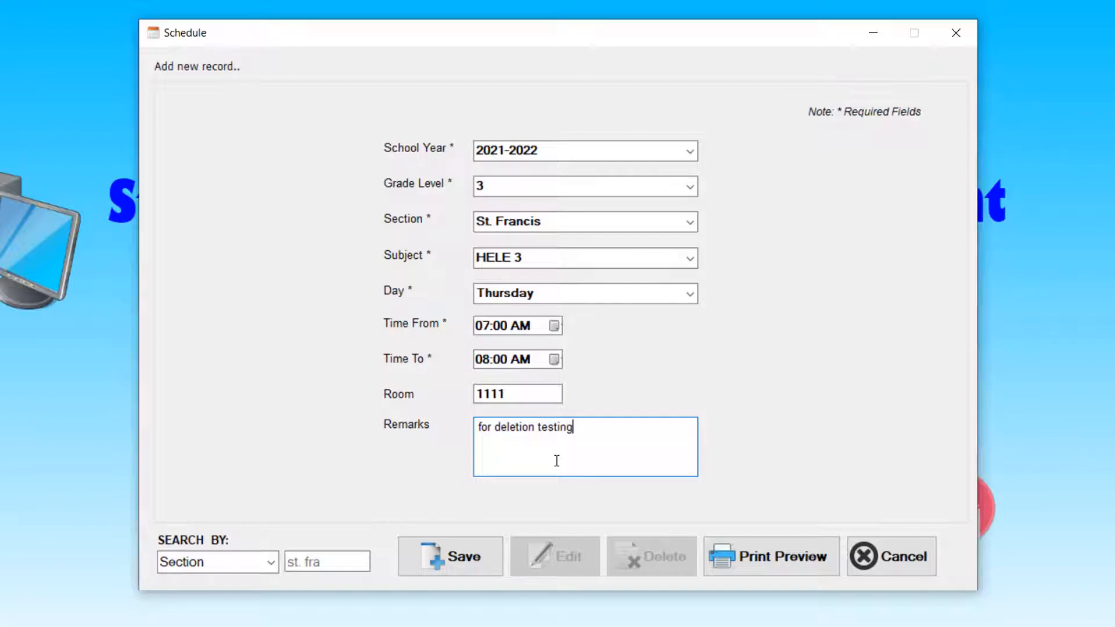
click(458, 568)
click(560, 378)
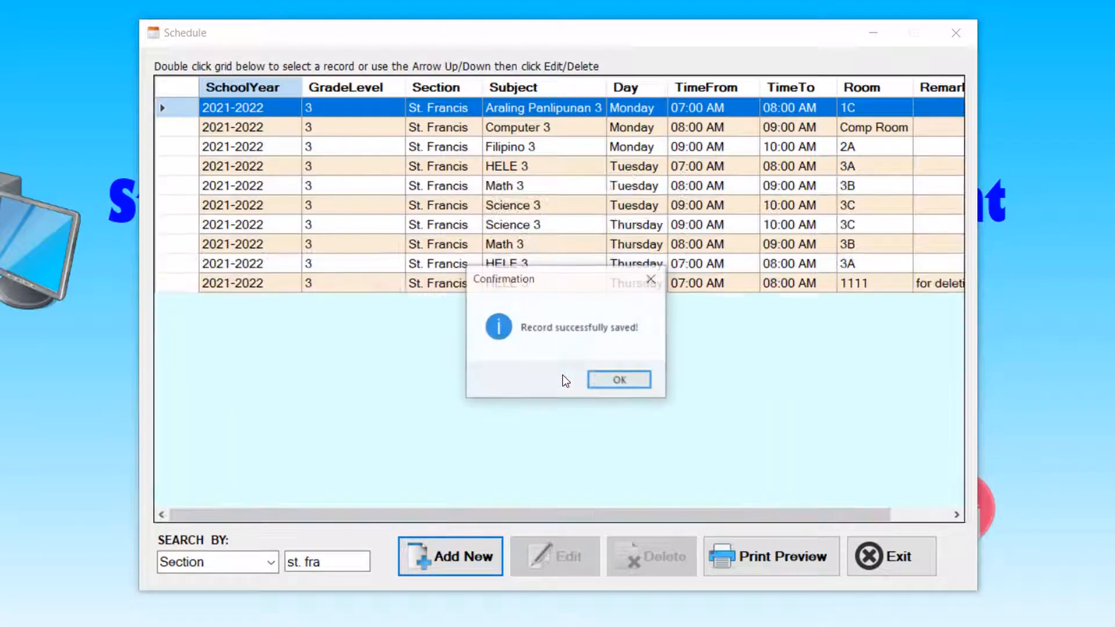
- Delete the Thursday HELE 3 schedule record that has room 1111 and the remark "for deletion testing"
click(629, 382)
drag(637, 517, 871, 517)
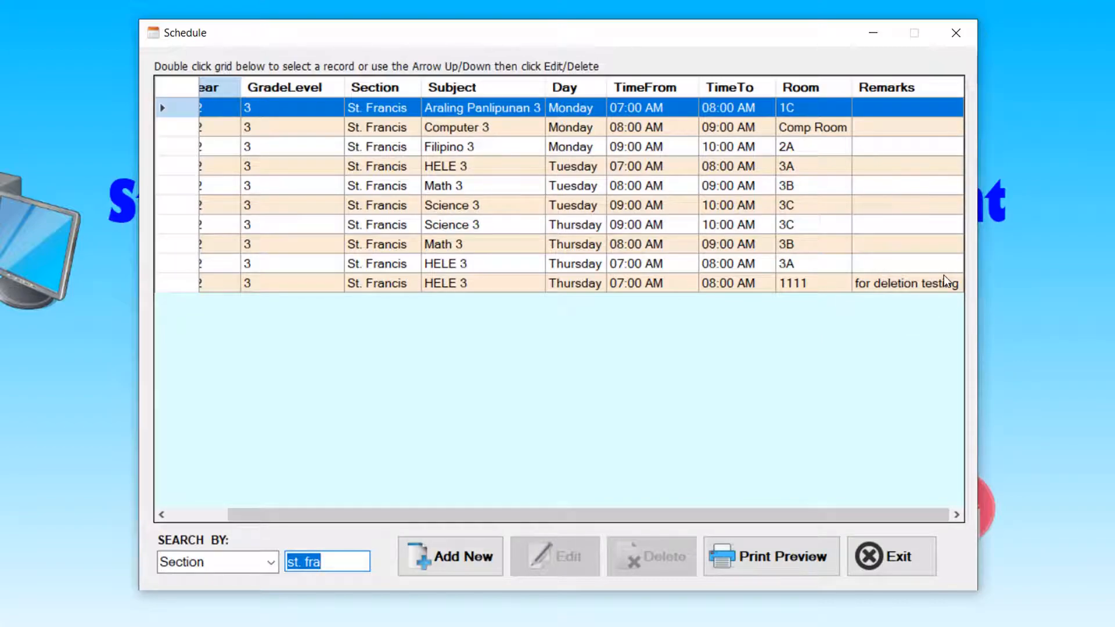
drag(786, 511, 468, 514)
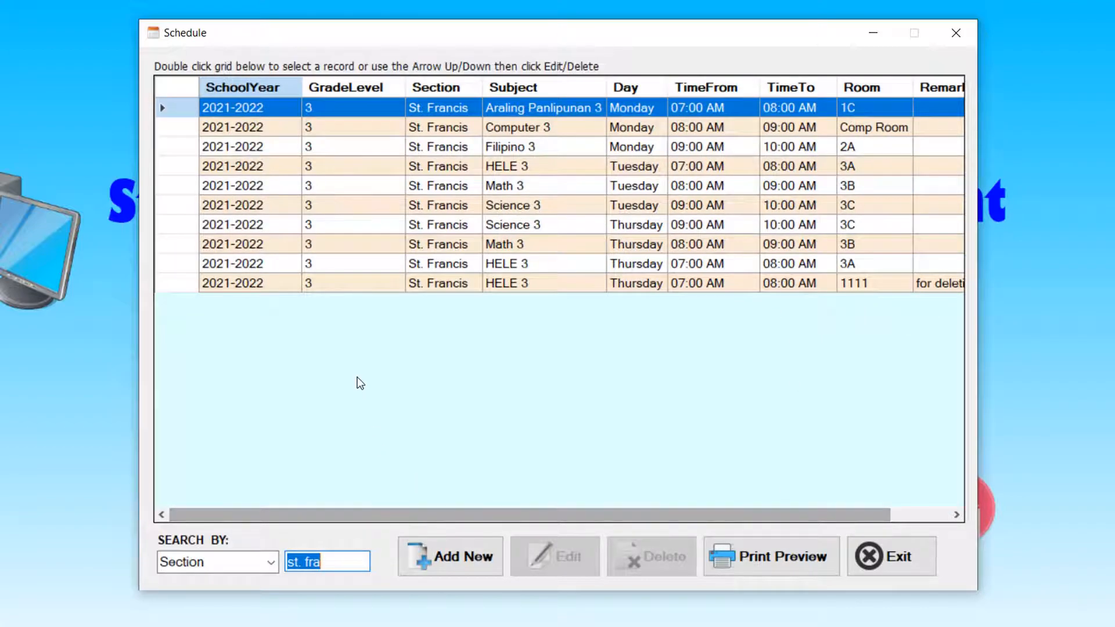
double_click(515, 283)
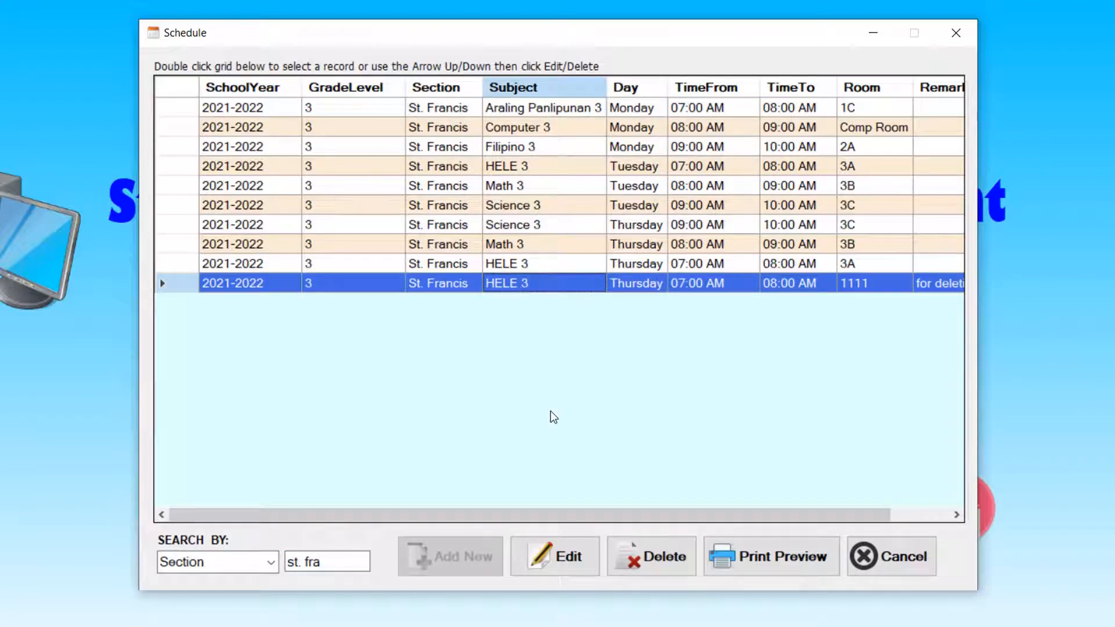
click(660, 557)
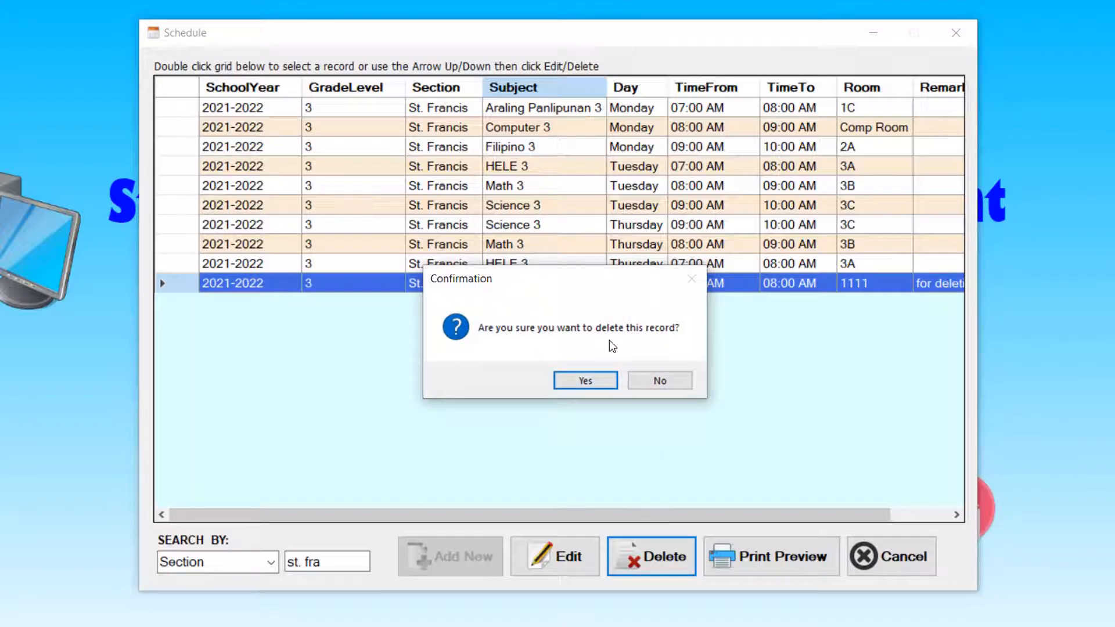
click(587, 381)
click(628, 381)
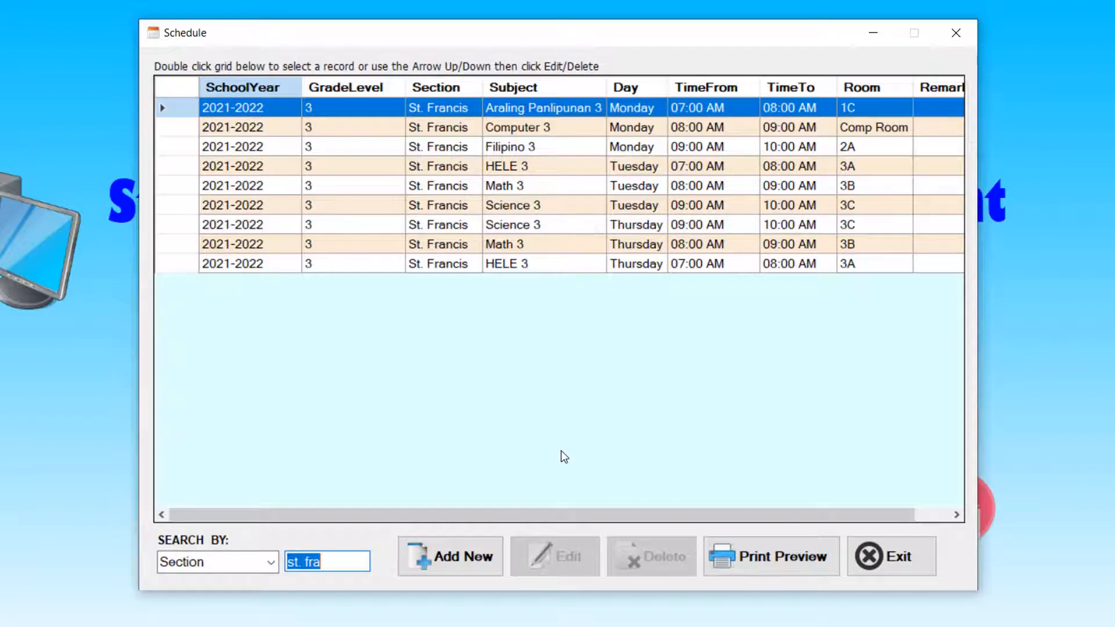
- Add and save a Wednesday Araling Panlipunan 3 schedule record from 07:00 AM to 08:00 AM in room "1C"
click(481, 558)
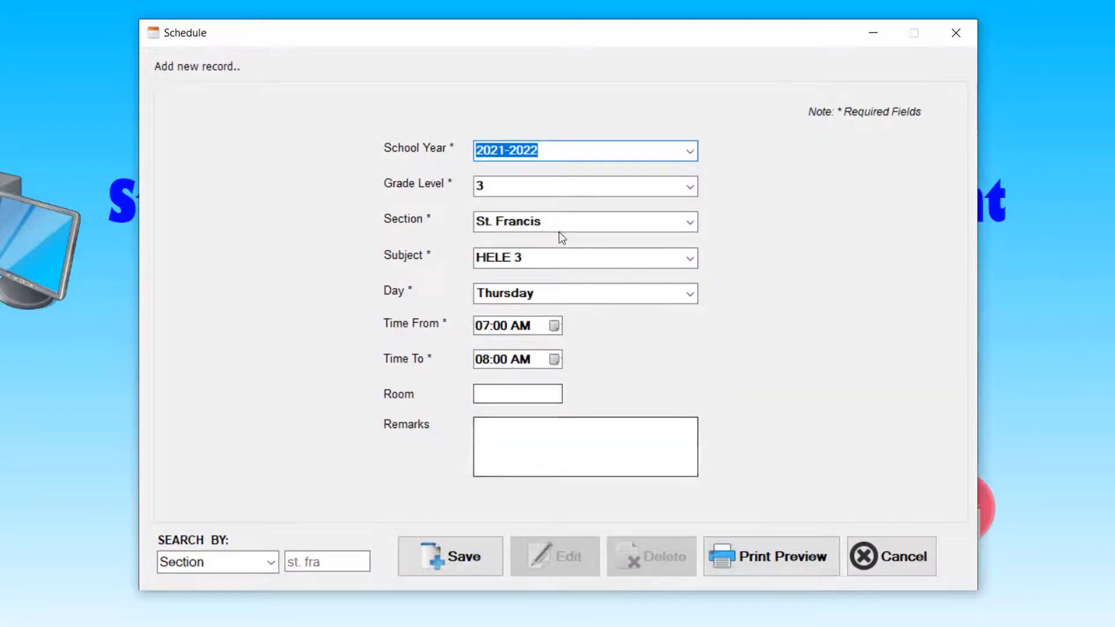
click(691, 259)
click(628, 277)
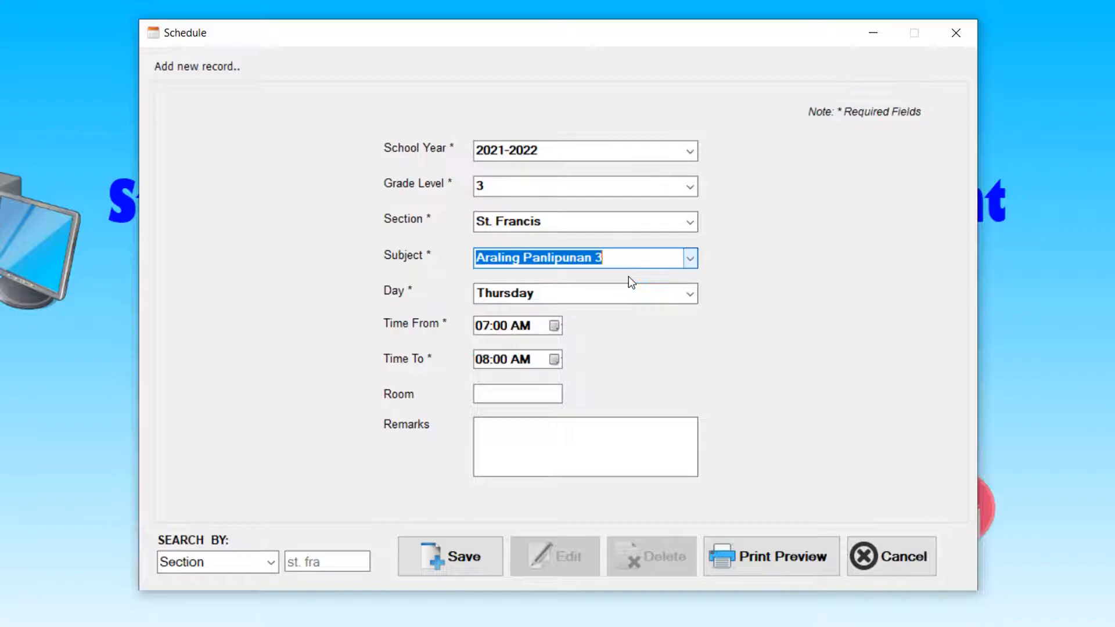
click(689, 295)
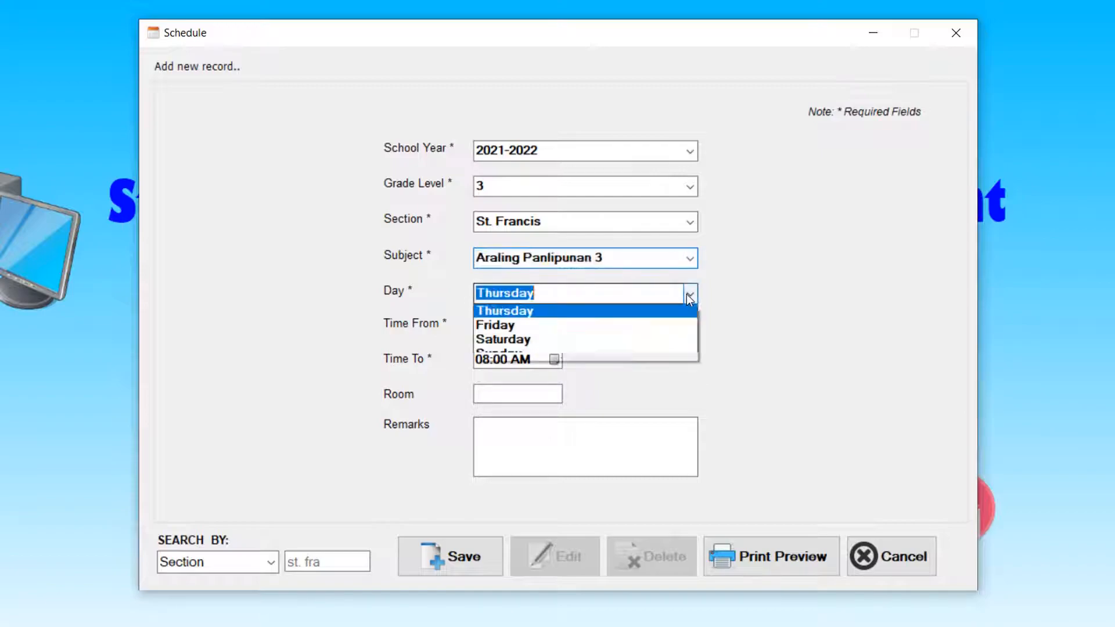
click(615, 337)
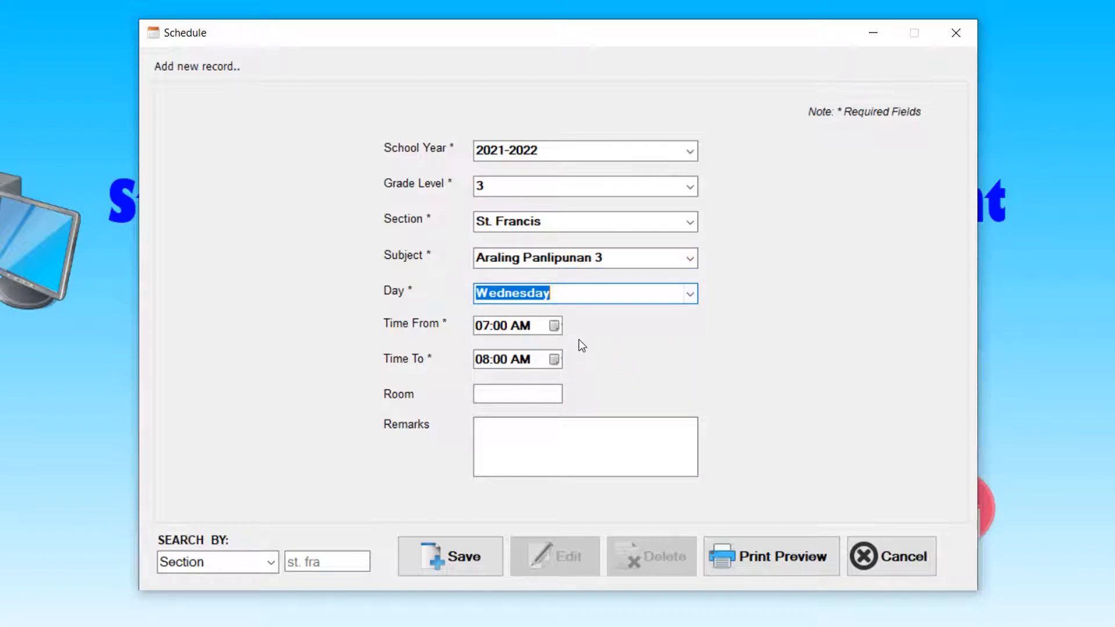
click(519, 395)
text(1C)
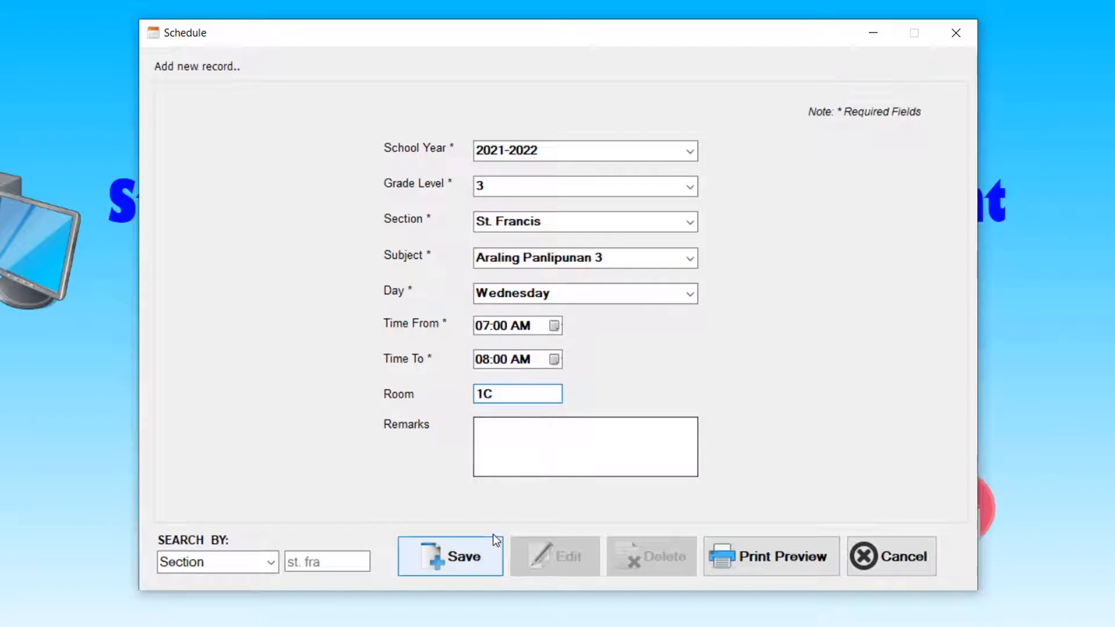
click(467, 554)
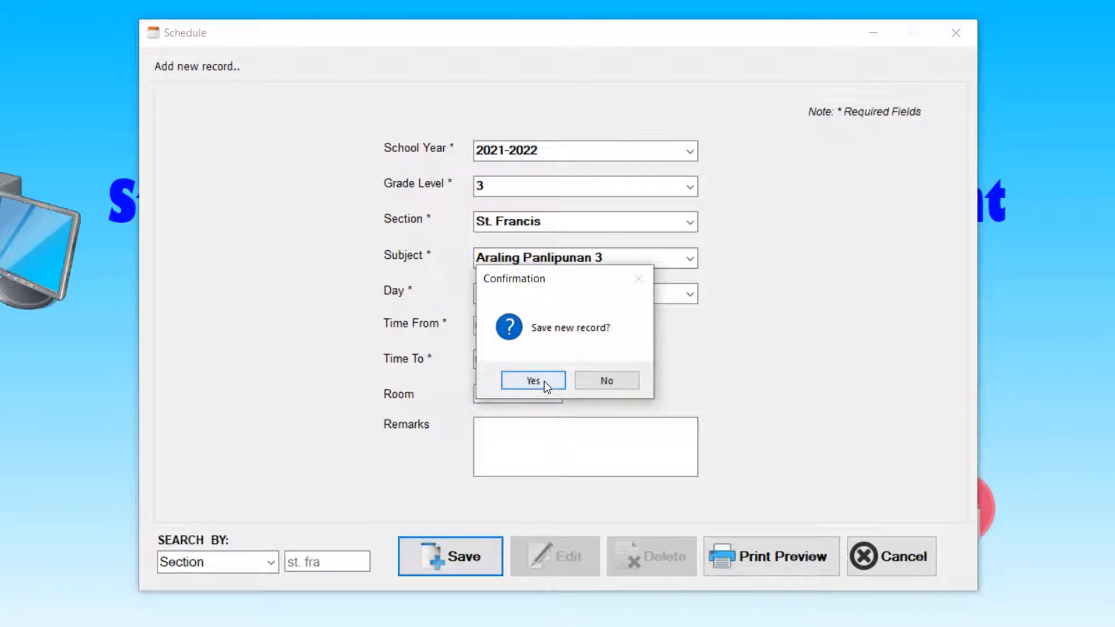
click(544, 380)
click(605, 378)
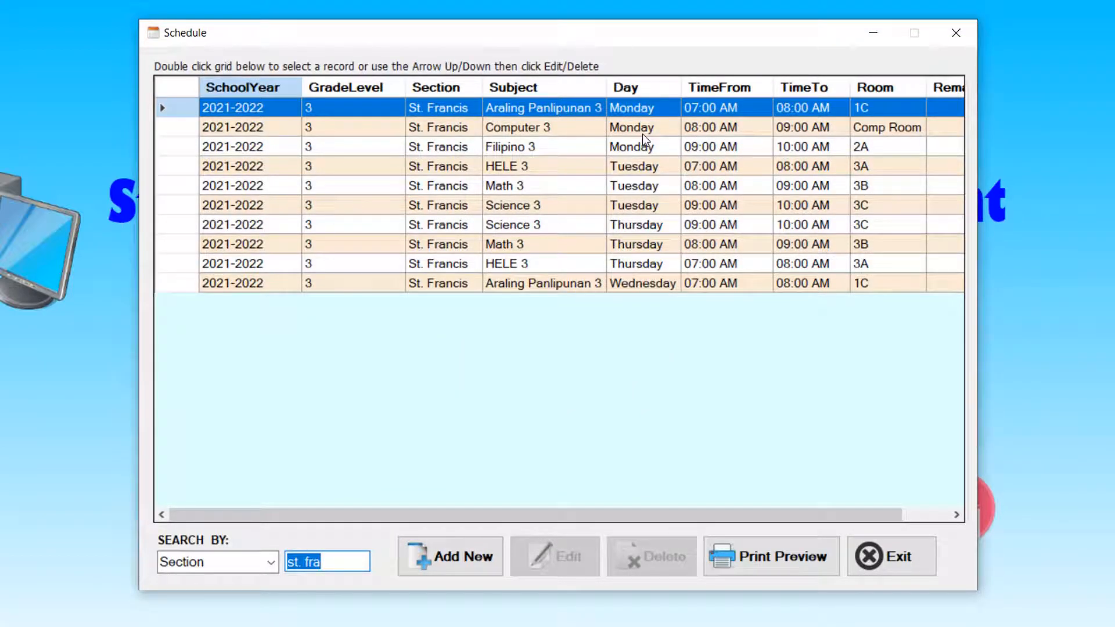
- Add and save a Wednesday Computer 3 schedule record from 08:00 AM to 09:00 AM in room "Comp Room"
click(456, 551)
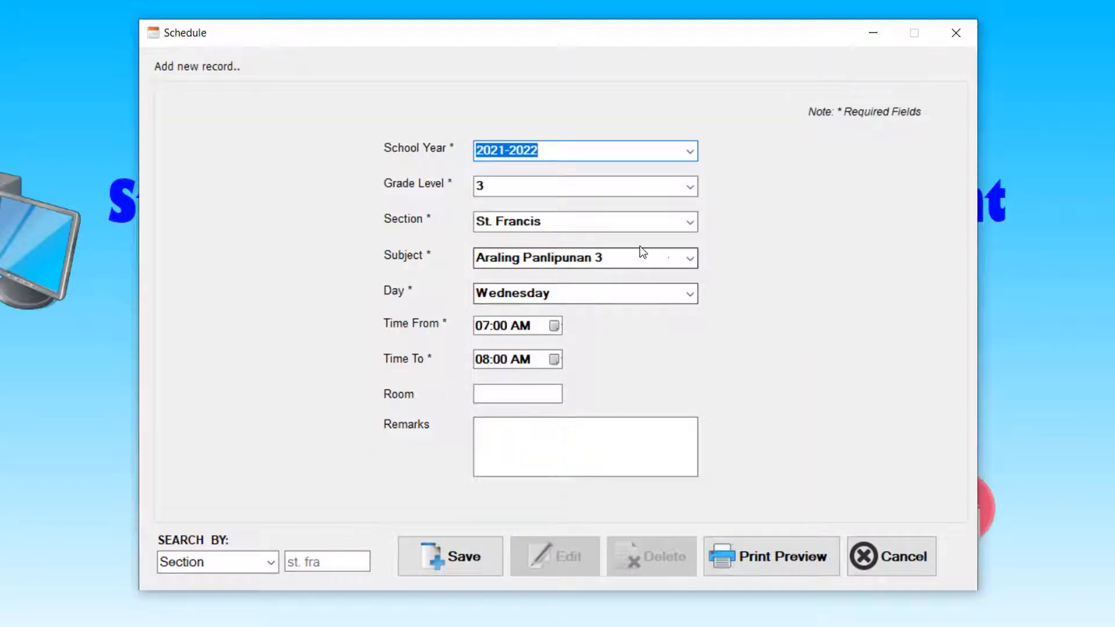
click(690, 257)
click(606, 288)
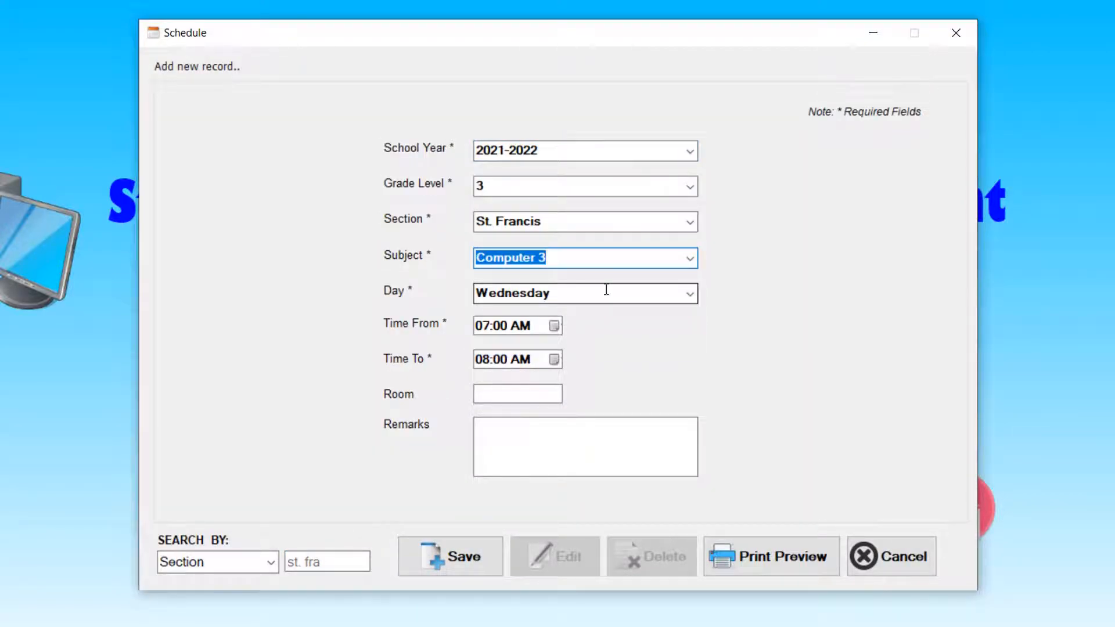
click(481, 326)
text(8)
key(Tab)
text(9)
key(Tab)
text(Comp Room)
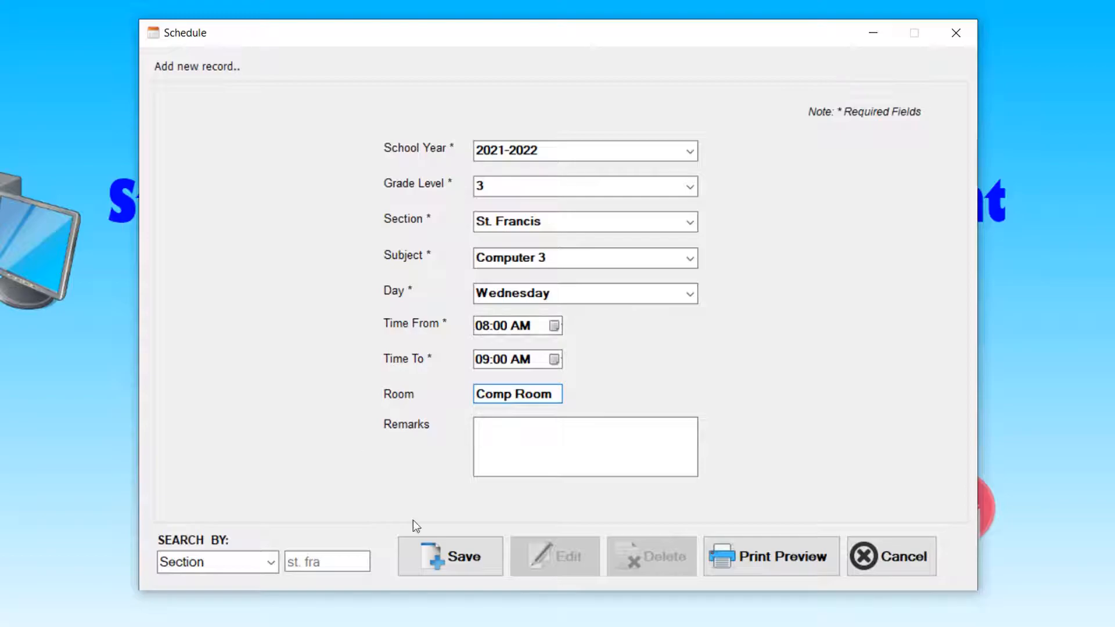
click(462, 551)
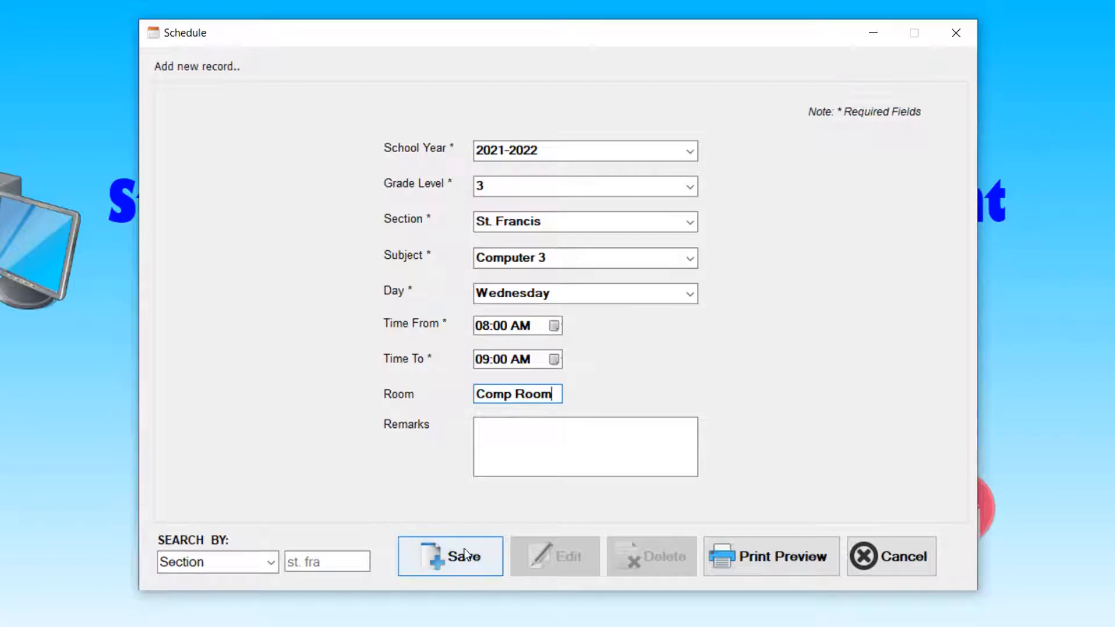
click(543, 381)
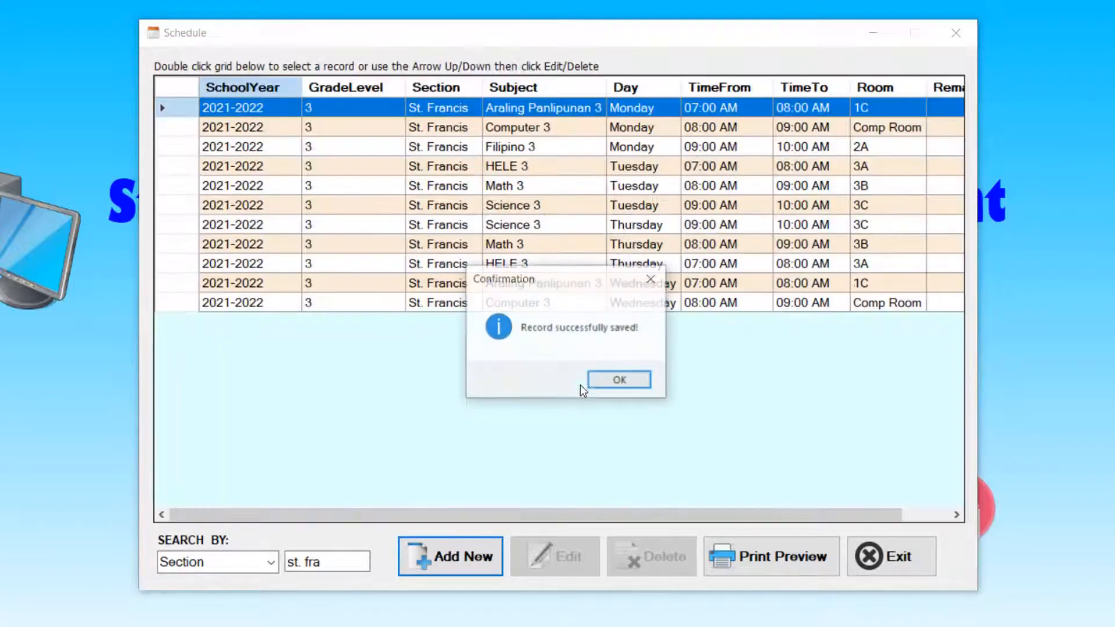
click(630, 381)
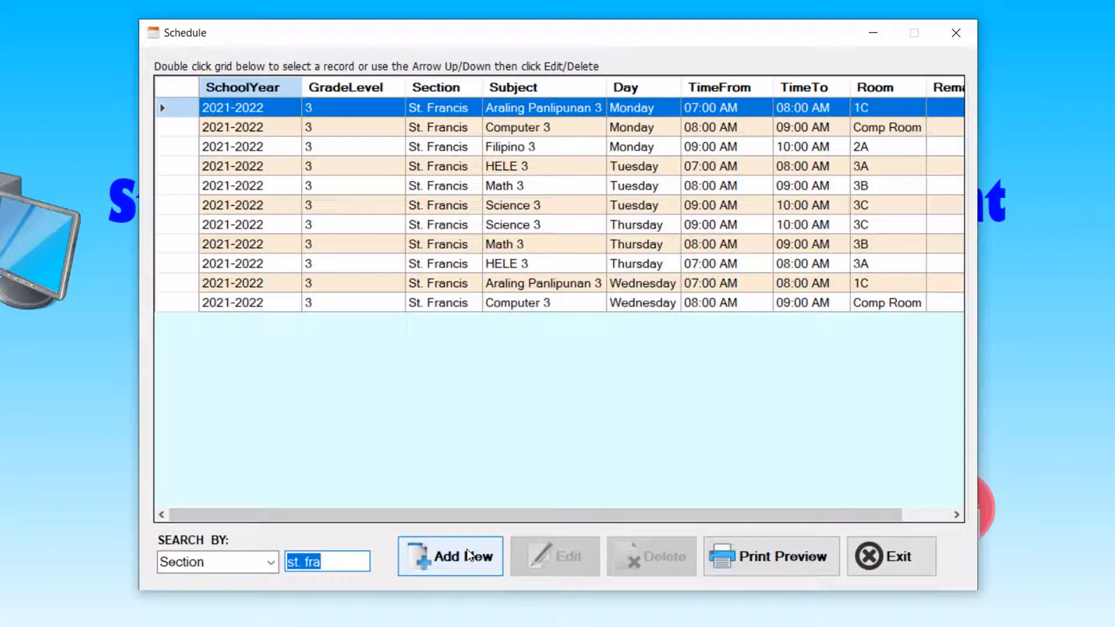
- Add and save a Wednesday Filipino 3 schedule record from 09:00 AM to 10:00 AM in room "2A"
click(450, 554)
click(675, 258)
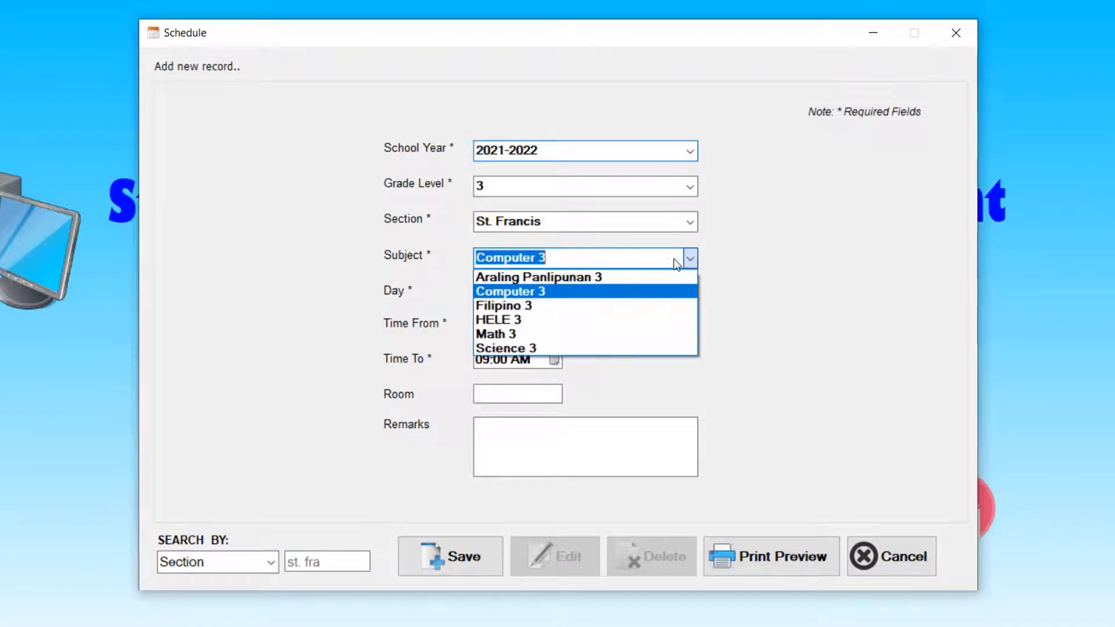
click(569, 306)
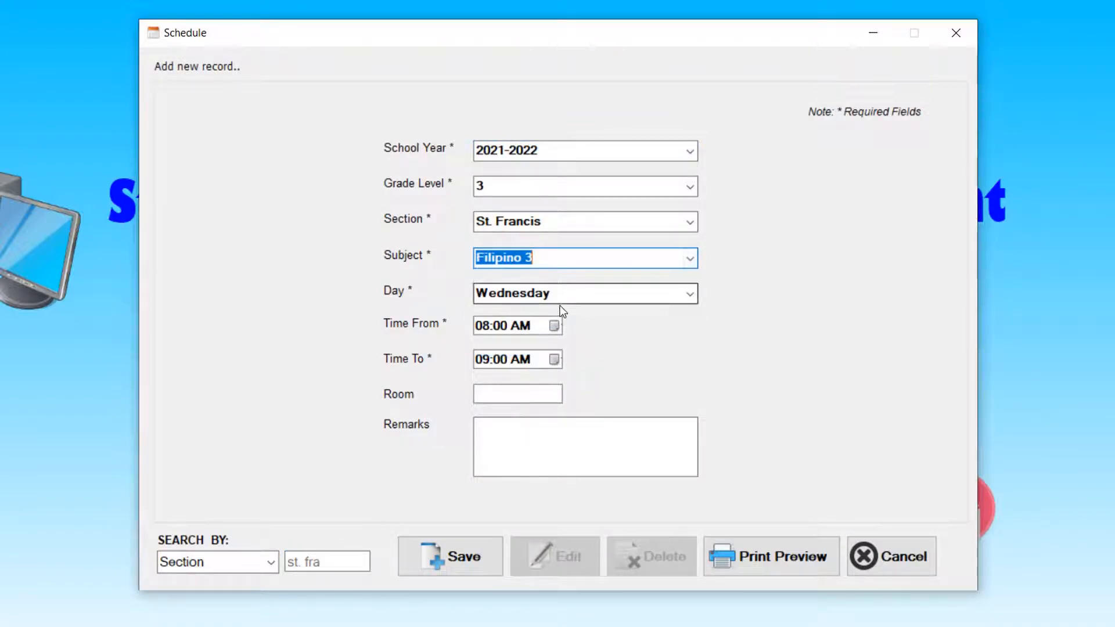
click(485, 326)
text(9)
key(Tab)
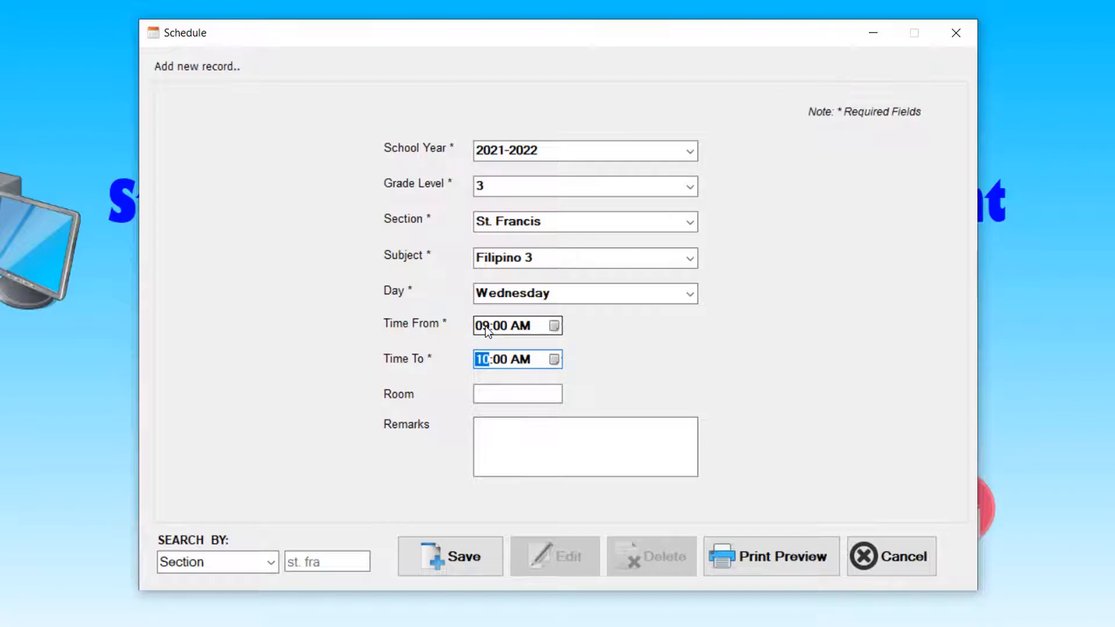
click(511, 394)
text(2A)
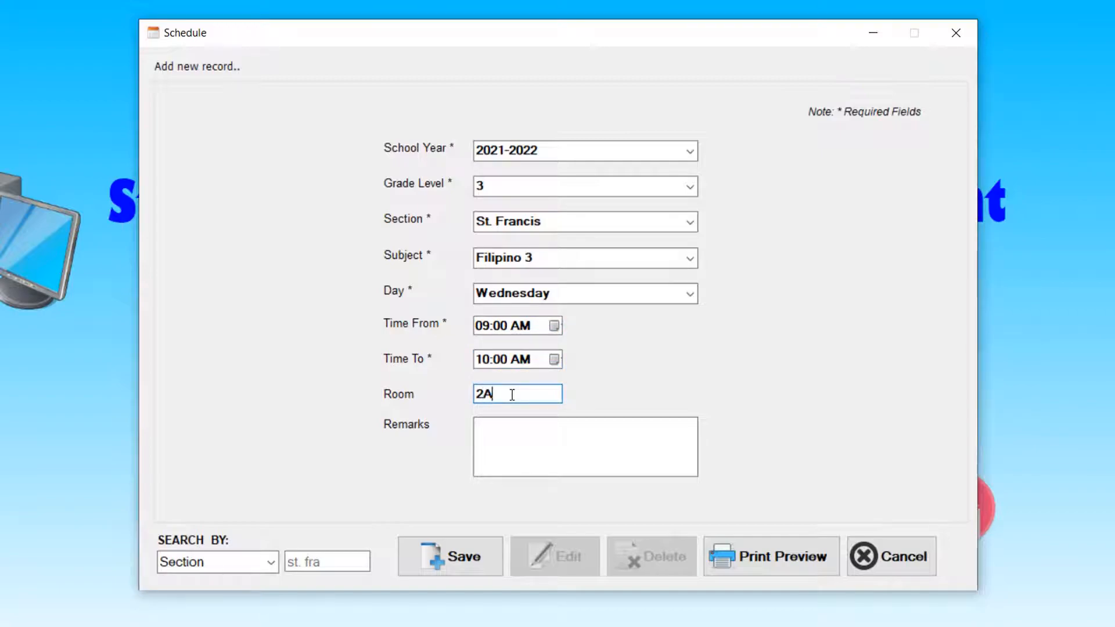
click(480, 530)
click(546, 379)
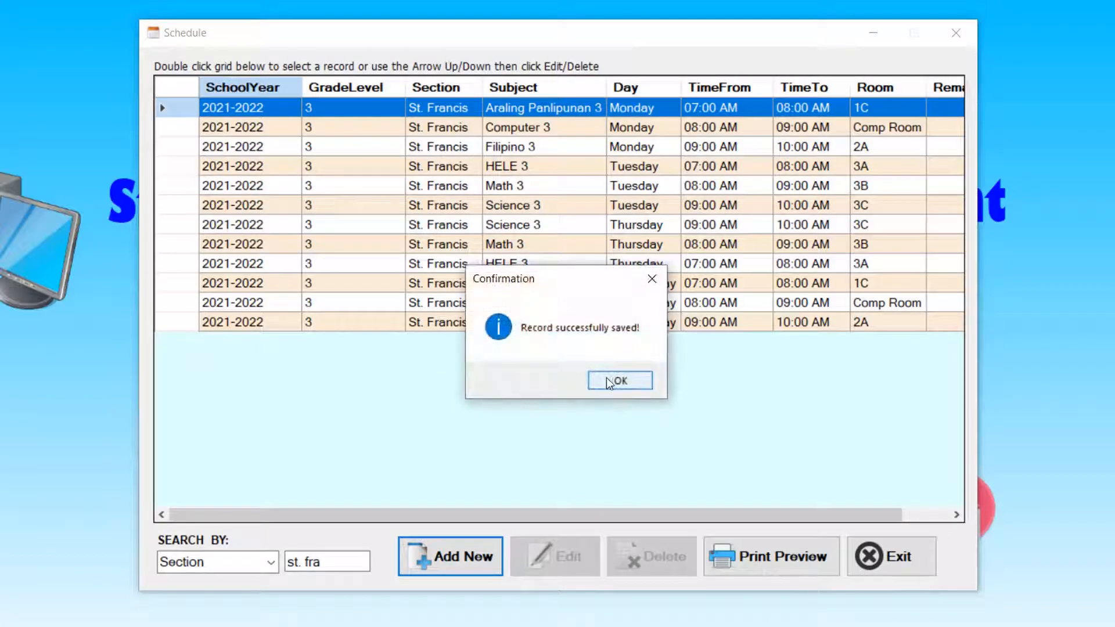
click(609, 378)
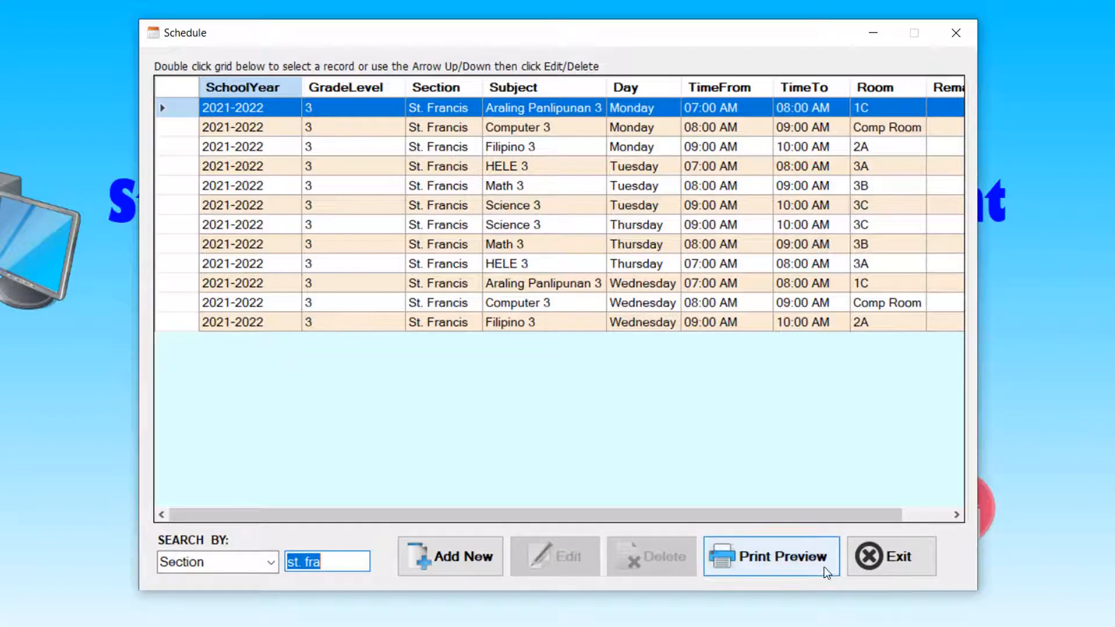
- Preview the printable schedule report for section St. Francis, check its day column, and close the report
click(771, 555)
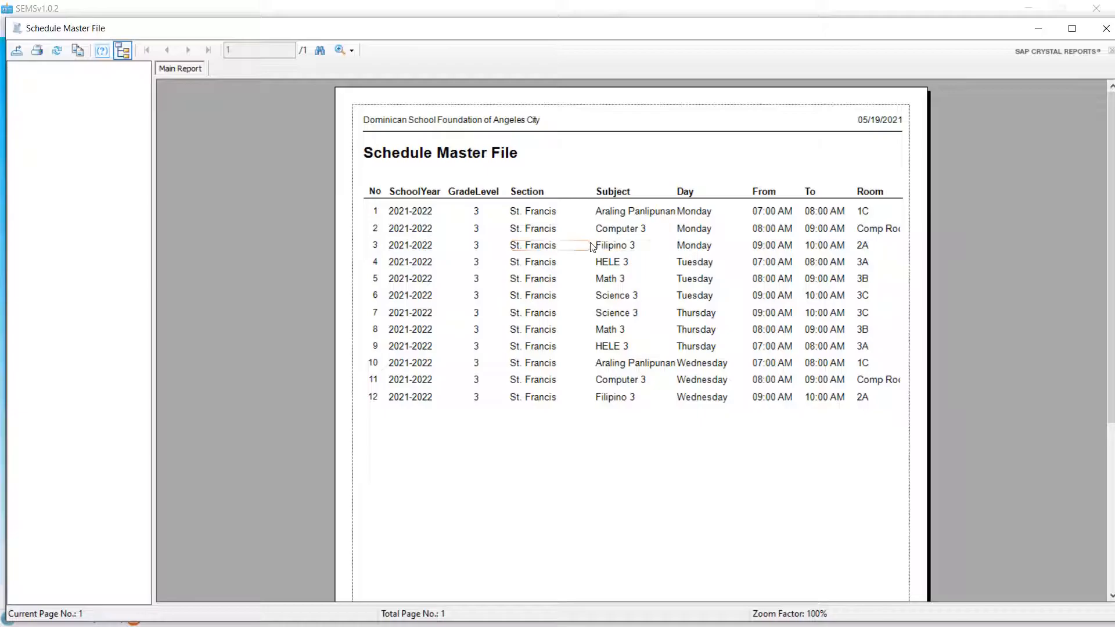
click(695, 213)
click(699, 247)
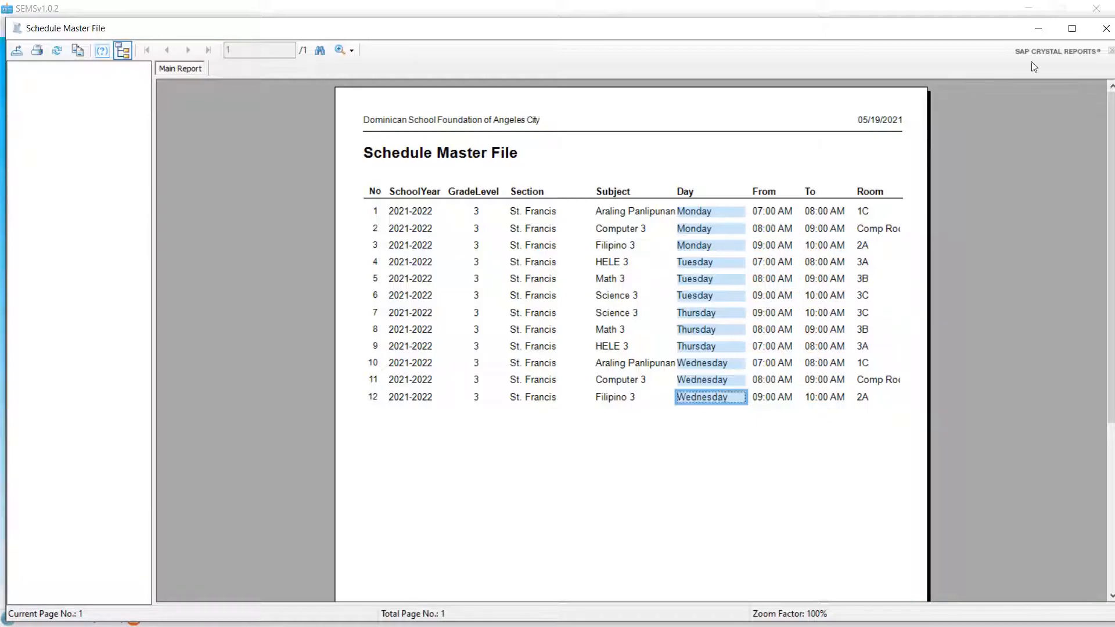
click(1106, 28)
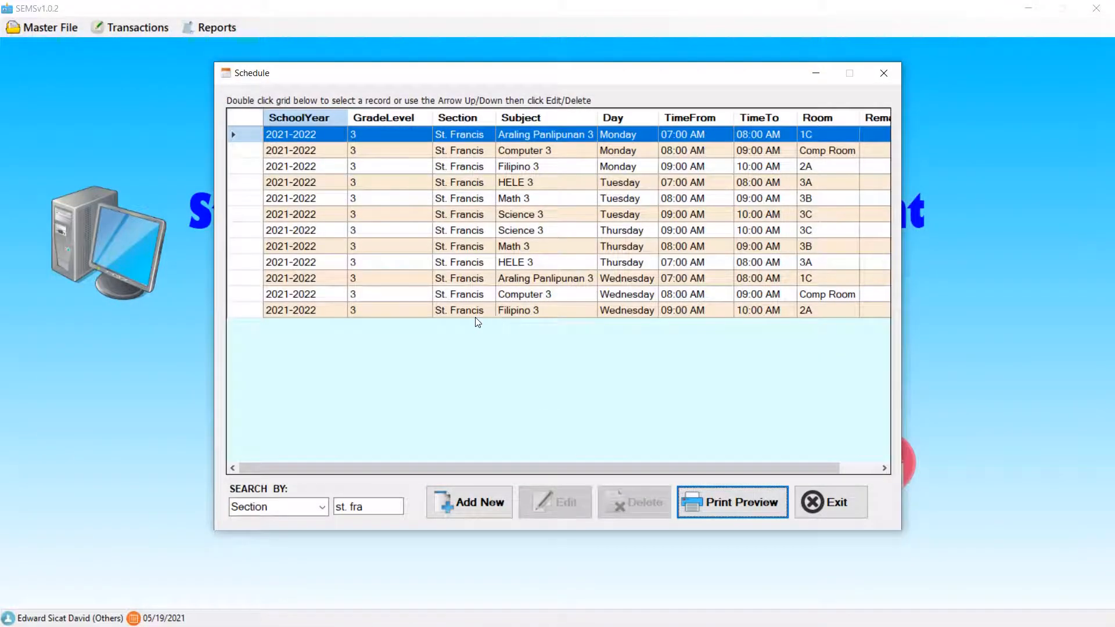
- Filter the schedules by section "st. martin", preview the printable report for it, and close the report
click(378, 505)
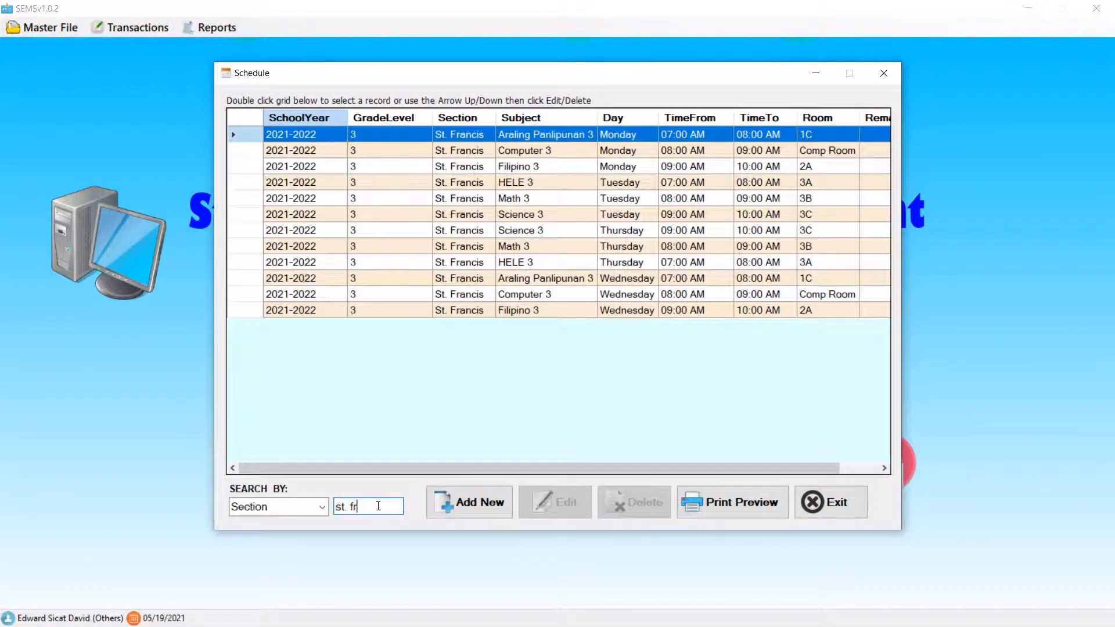
text(martin)
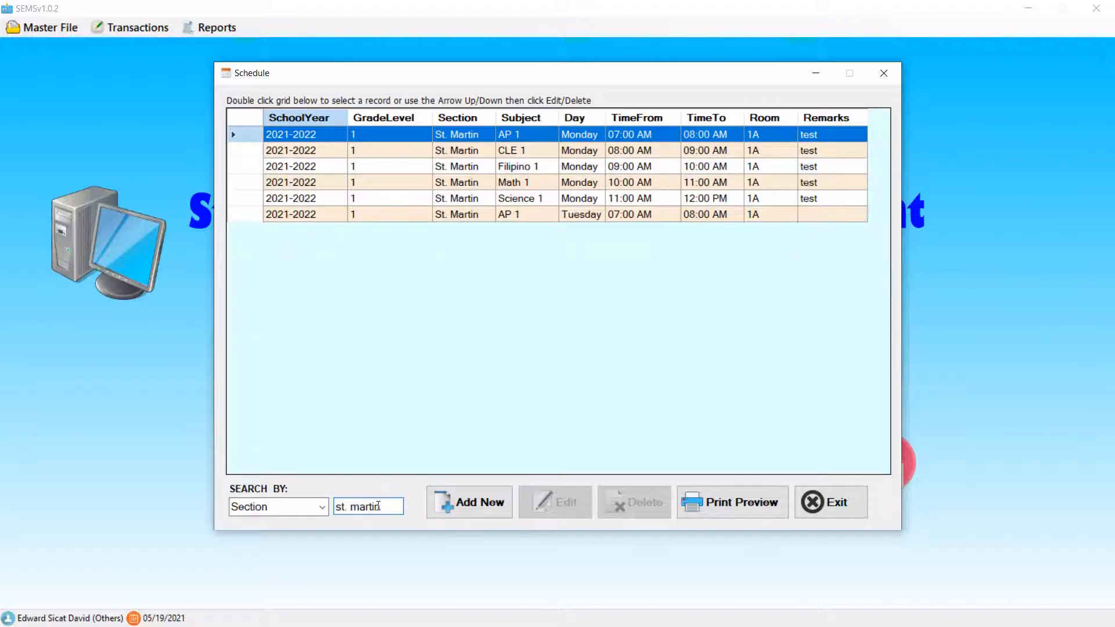
click(730, 501)
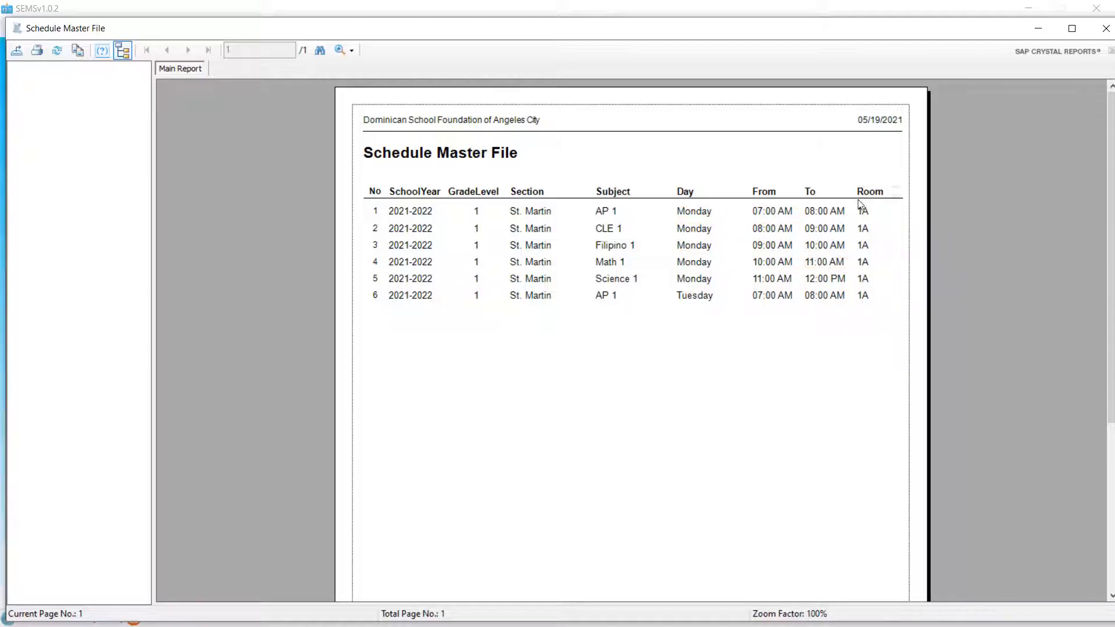
click(1104, 29)
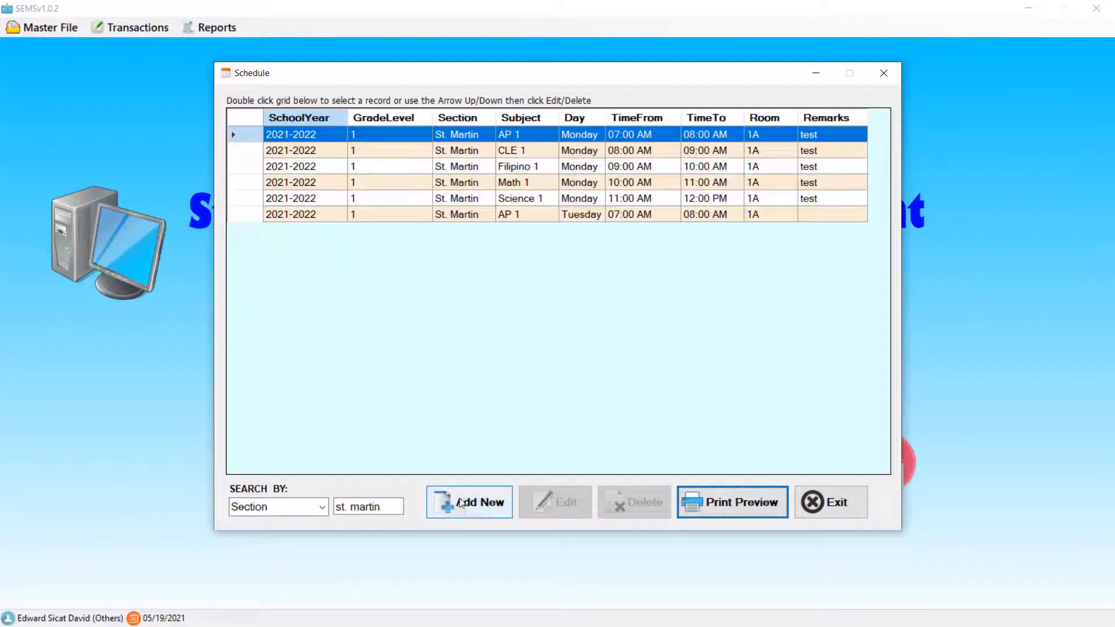
- Filter the schedules by section "st. john", preview the printable report for it, and close the report
click(386, 506)
key(BackSpace)
key(BackSpace)
key(BackSpace)
key(BackSpace)
key(BackSpace)
key(BackSpace)
key(BackSpace)
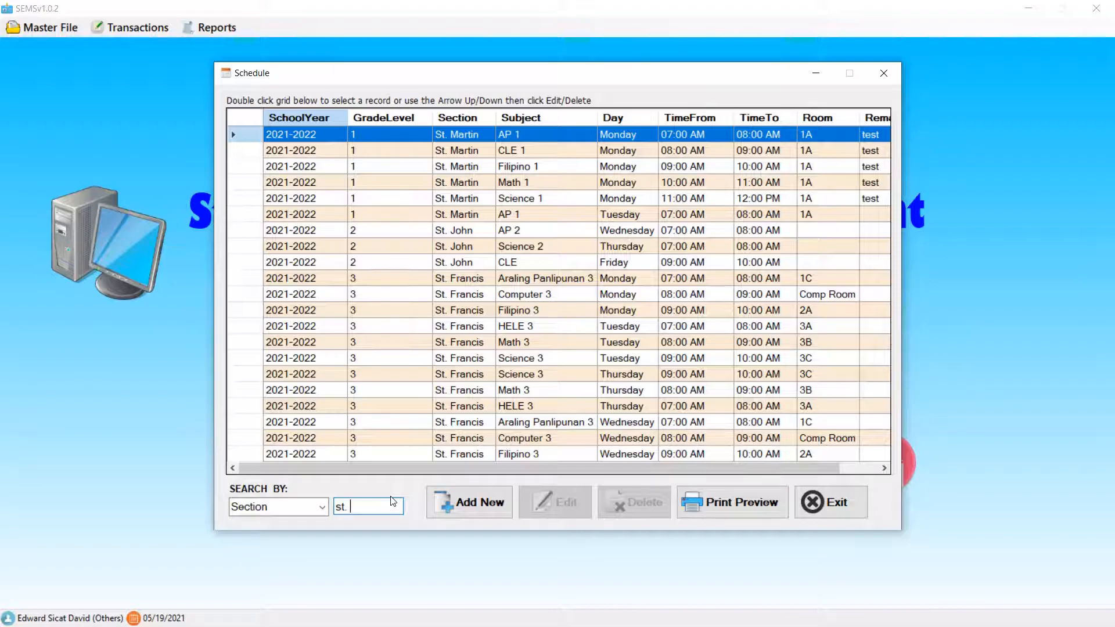
text(john)
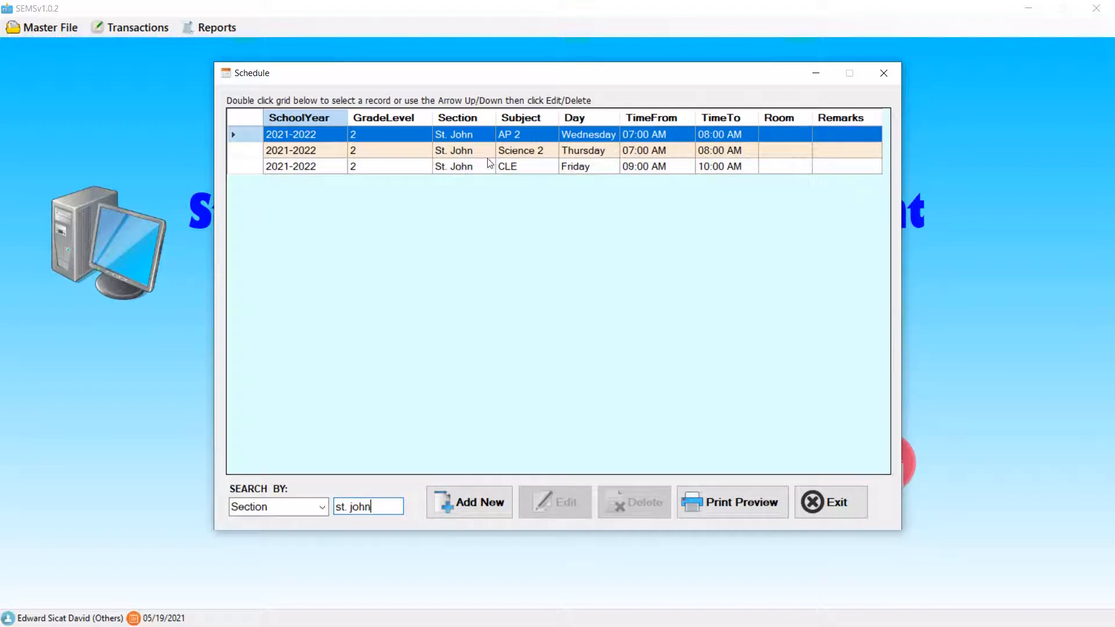
click(742, 506)
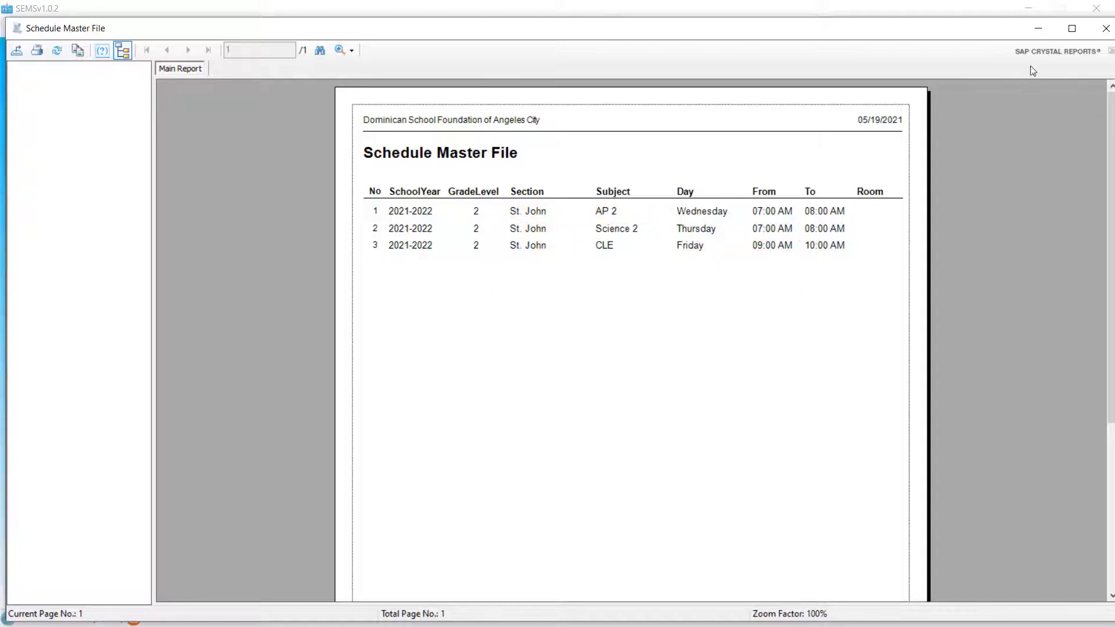
click(1106, 32)
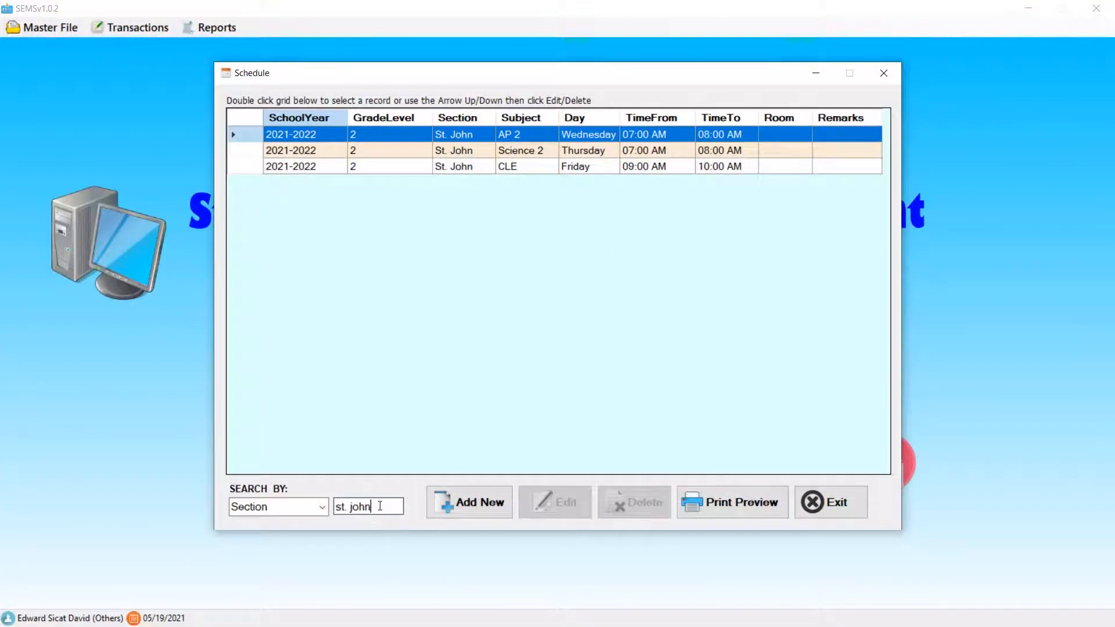
- Filter the schedules by section "st. fra", preview the printable report for it, and close the report
key(BackSpace)
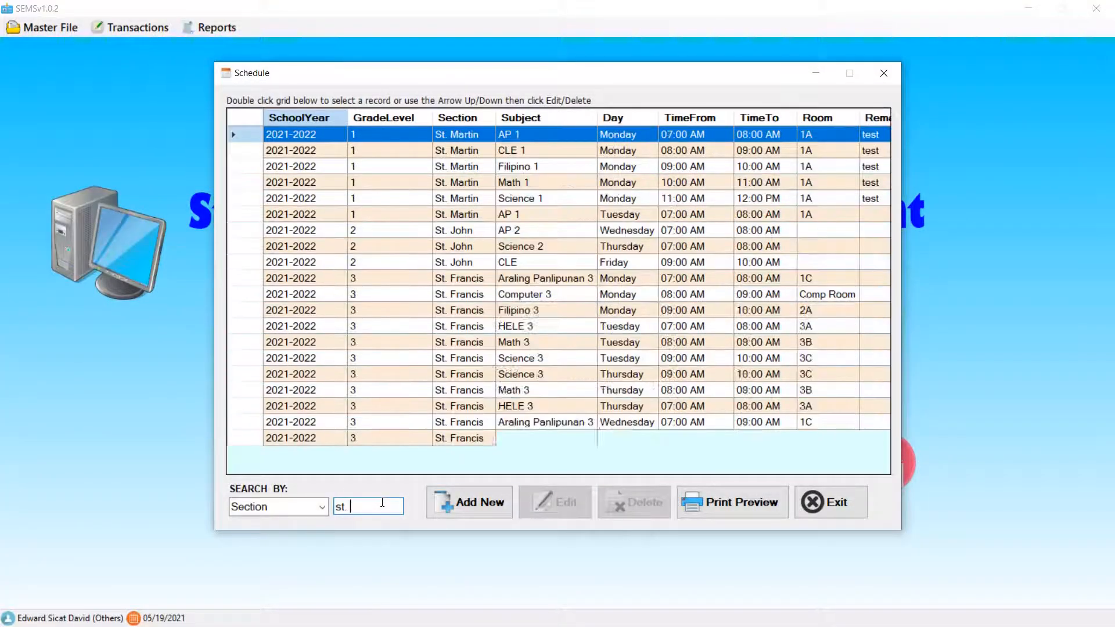
text(fra)
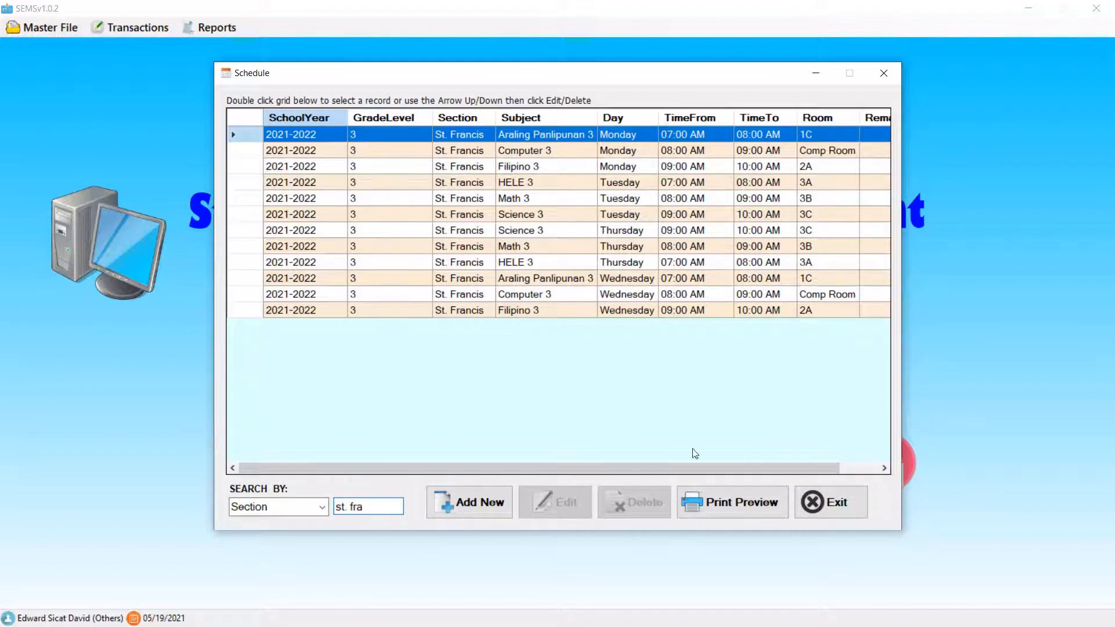
click(743, 504)
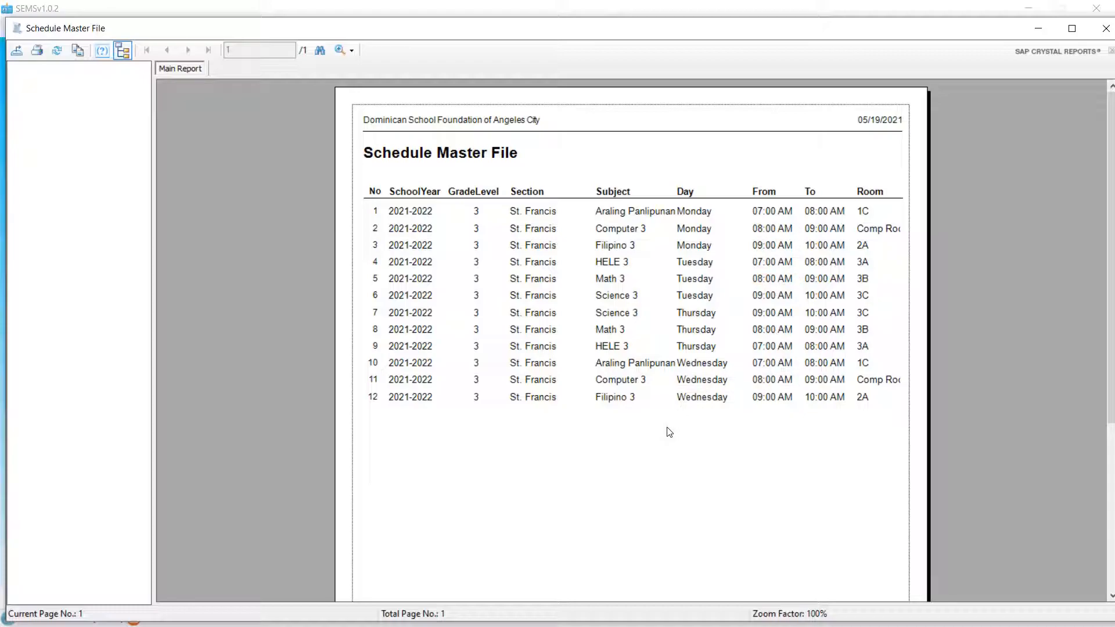
click(1105, 28)
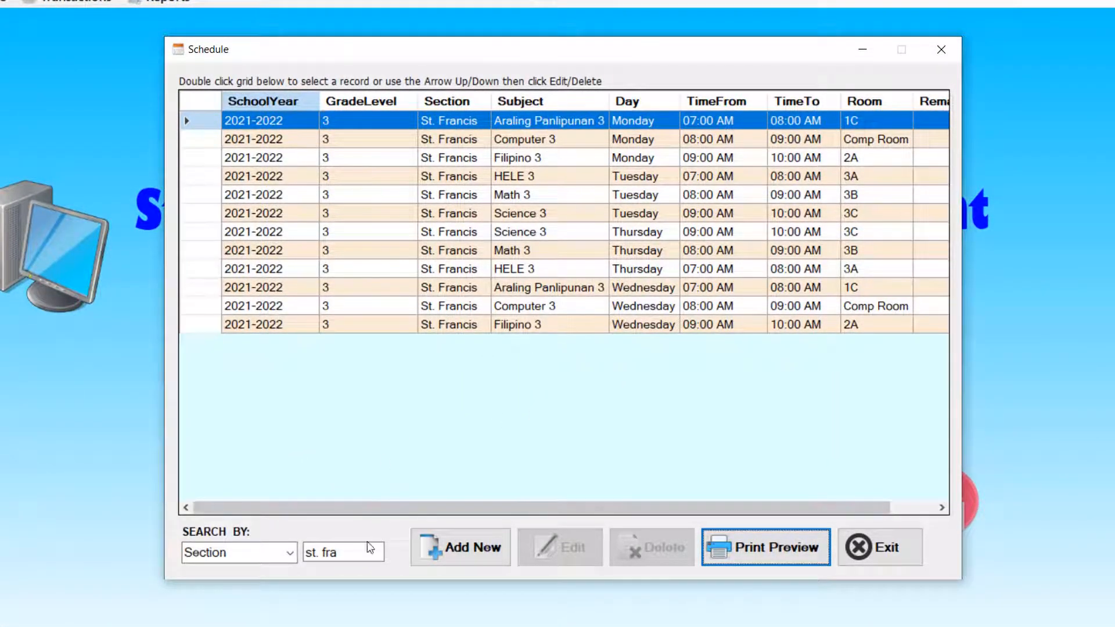
- Filter the schedule records by section "st. ma" and after that by section "st. john" to view each section's list
click(357, 557)
key(BackSpace)
key(BackSpace)
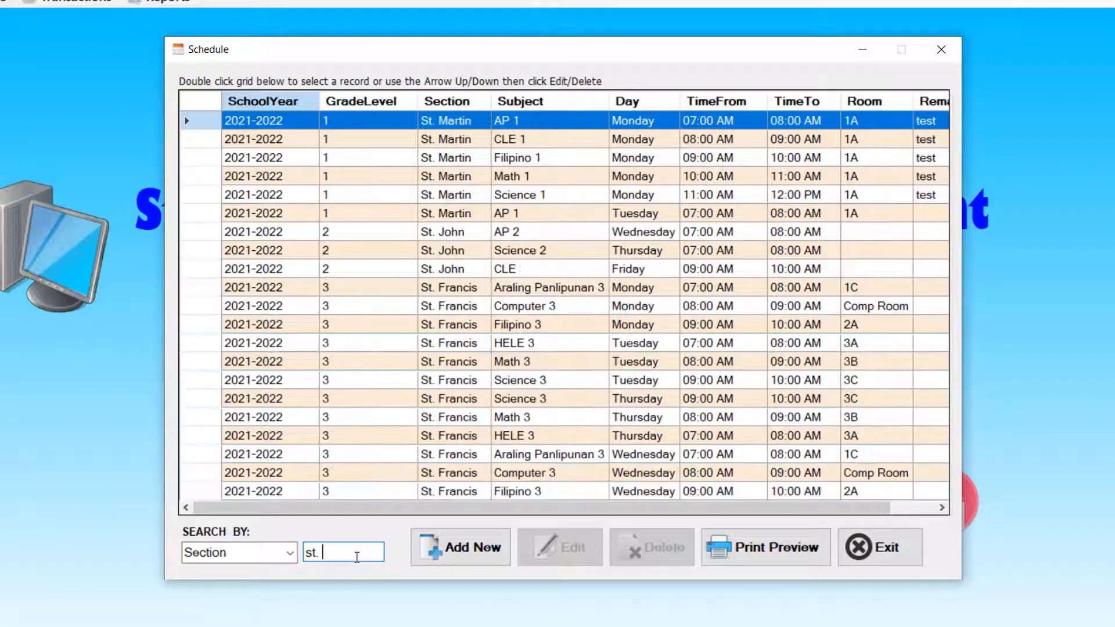
text(ma)
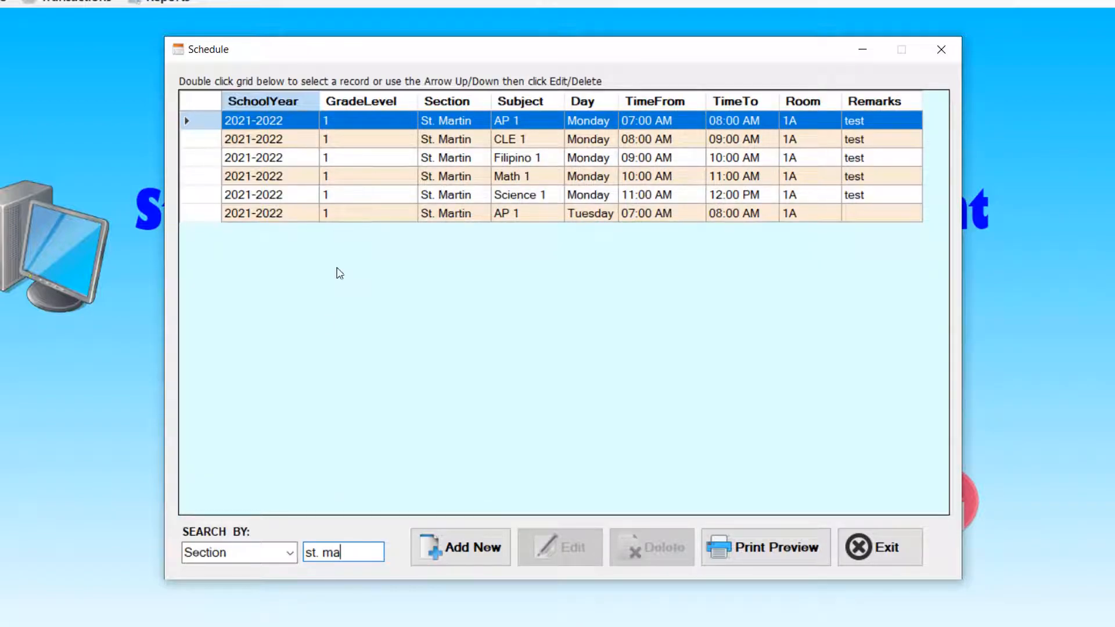
key(BackSpace)
key(BackSpace)
text(john)
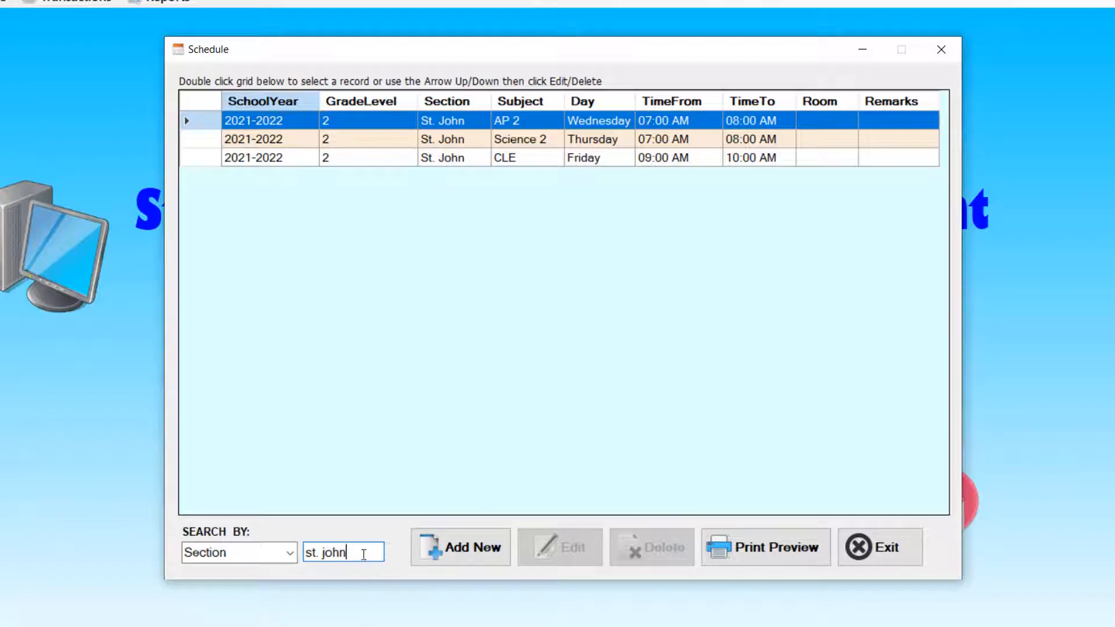
- Filter the schedule list back to section "st. fra"
key(BackSpace)
key(BackSpace)
key(BackSpace)
key(BackSpace)
text(fra)
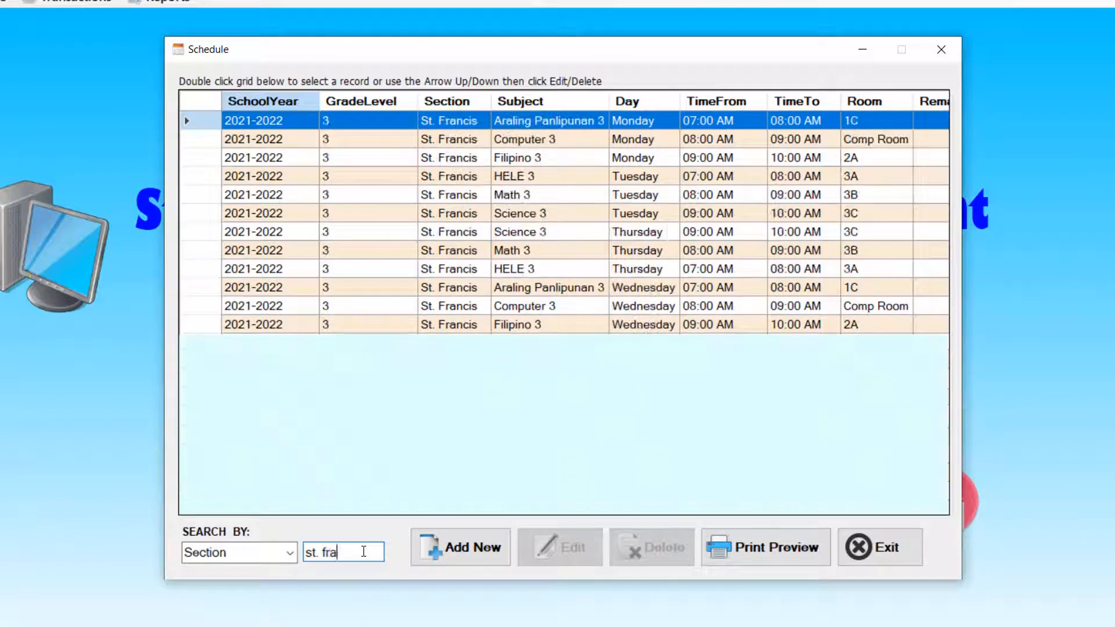